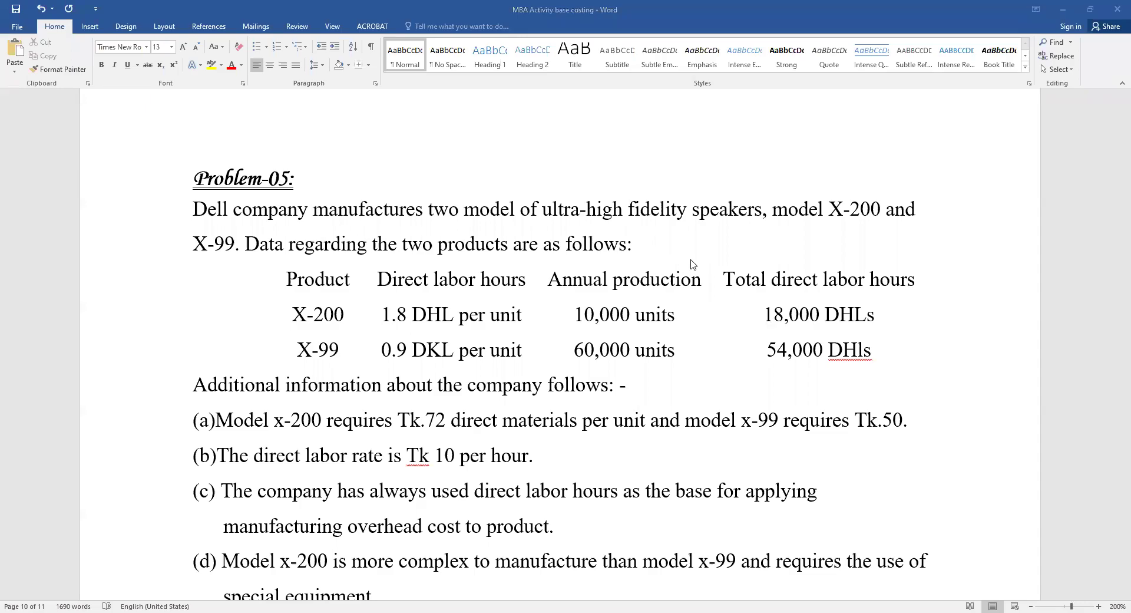
# Select the opening sentence about the speaker models
pyautogui.scroll(5, 688, 314)
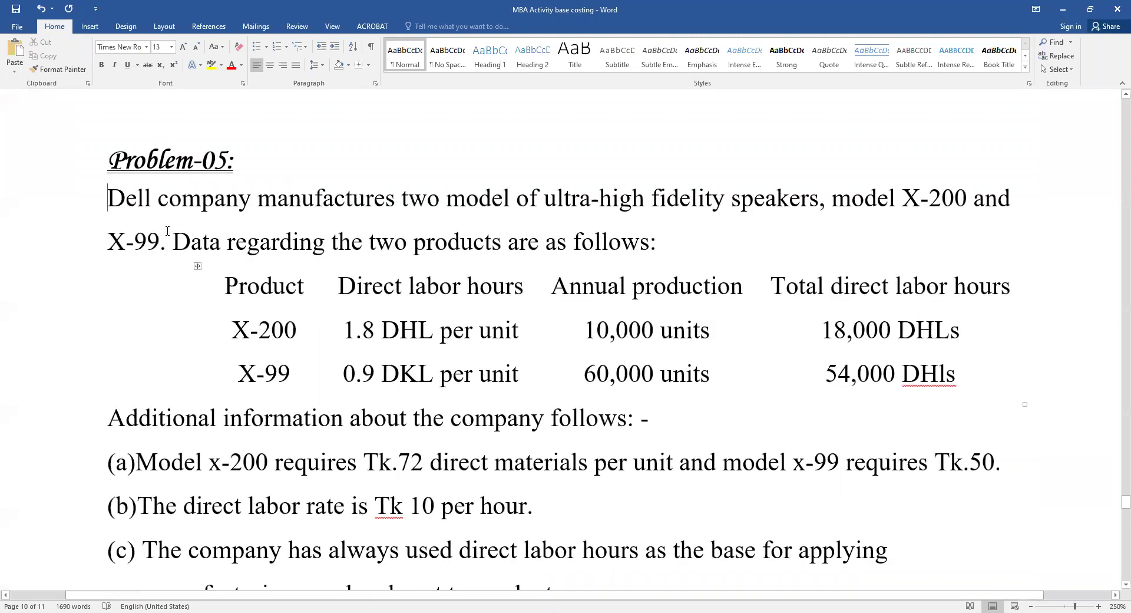
pyautogui.moveTo(142, 198); pyautogui.dragTo(510, 194)
pyautogui.moveTo(658, 193); pyautogui.dragTo(180, 252)
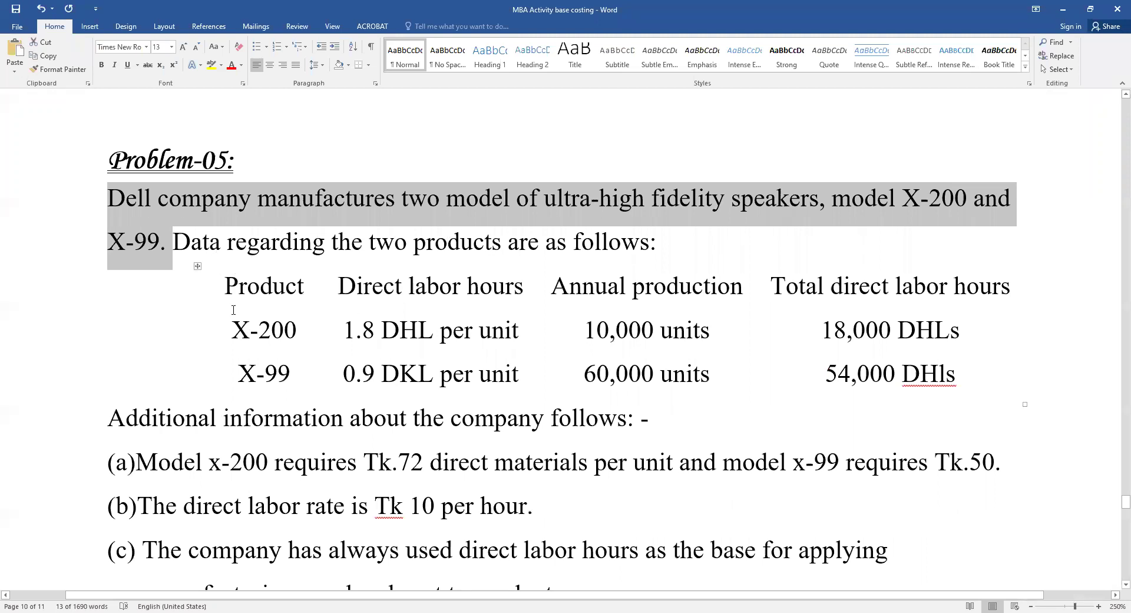
# Select the labor hours and annual production figures for X-200 and X-99 in the product table
pyautogui.click(371, 290)
pyautogui.moveTo(346, 274); pyautogui.dragTo(523, 288)
pyautogui.click(343, 330)
pyautogui.moveTo(343, 330); pyautogui.dragTo(433, 374)
pyautogui.click(356, 374)
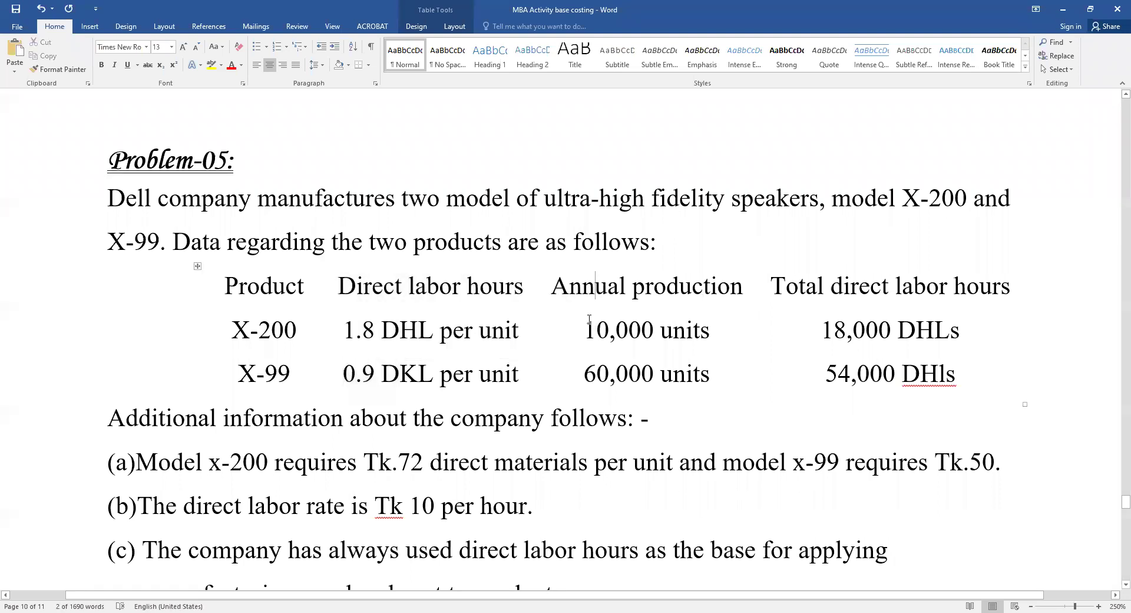
pyautogui.moveTo(589, 320); pyautogui.dragTo(700, 332)
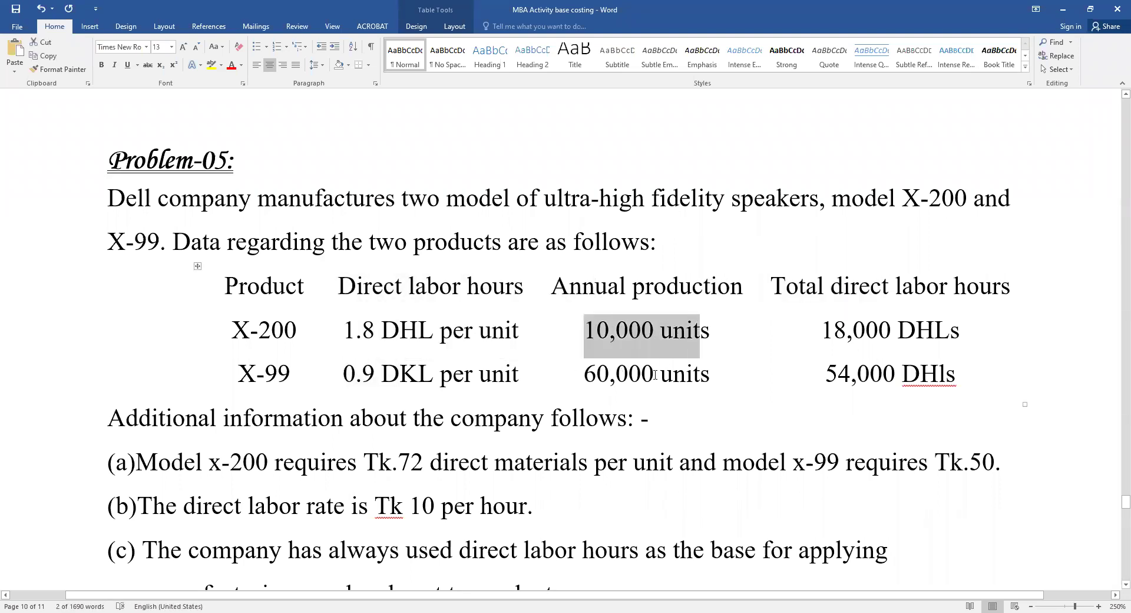
pyautogui.moveTo(656, 374); pyautogui.dragTo(586, 373)
pyautogui.click(859, 286)
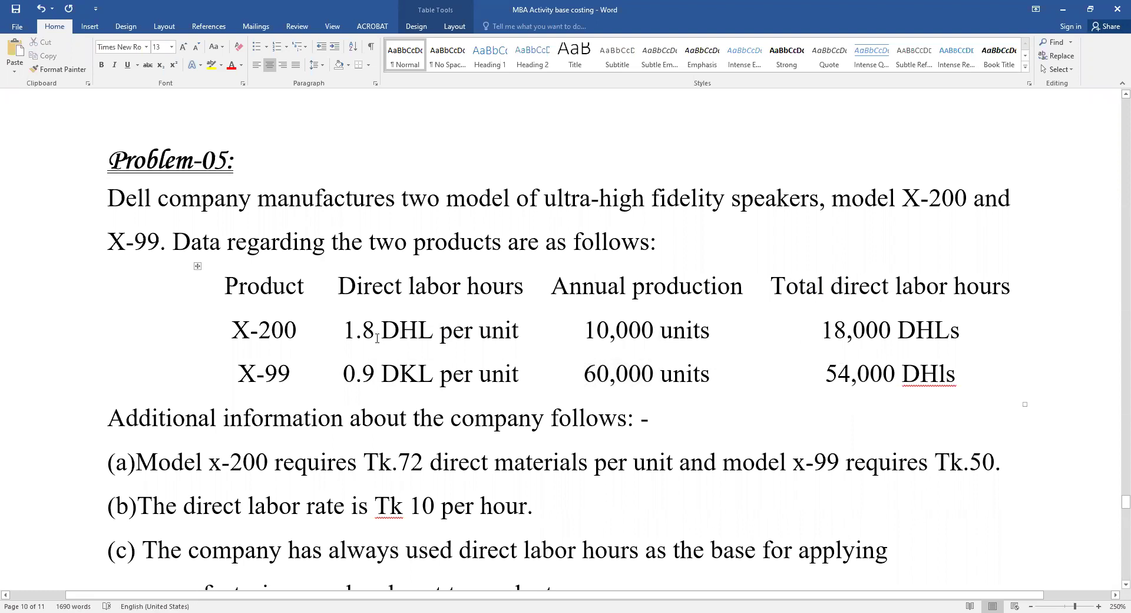
pyautogui.moveTo(345, 330); pyautogui.dragTo(590, 372)
pyautogui.click(370, 372)
pyautogui.moveTo(370, 373); pyautogui.dragTo(616, 330)
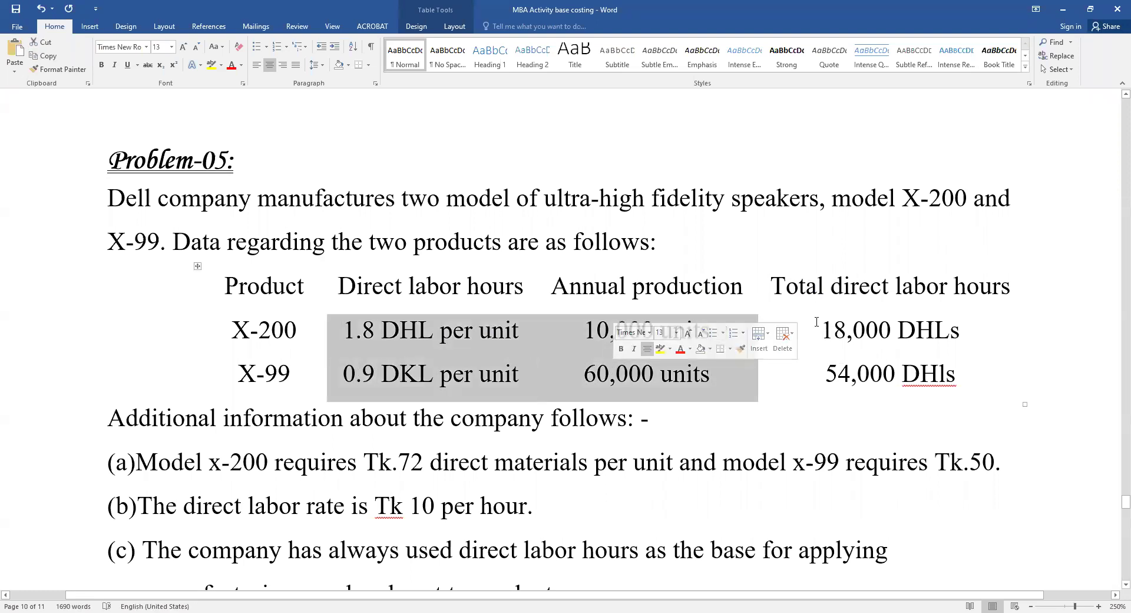
pyautogui.moveTo(822, 330); pyautogui.dragTo(943, 378)
# Select the Additional information line and the Tk.72 and Tk.50 direct materials costs
pyautogui.scroll(-3, 118, 265)
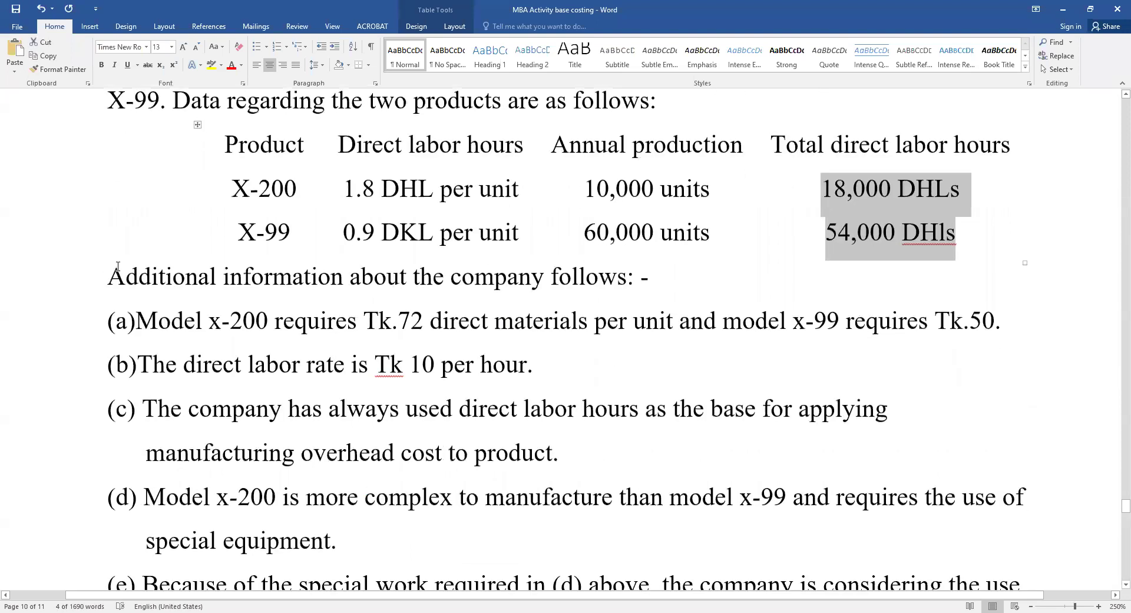
pyautogui.moveTo(116, 271); pyautogui.dragTo(636, 265)
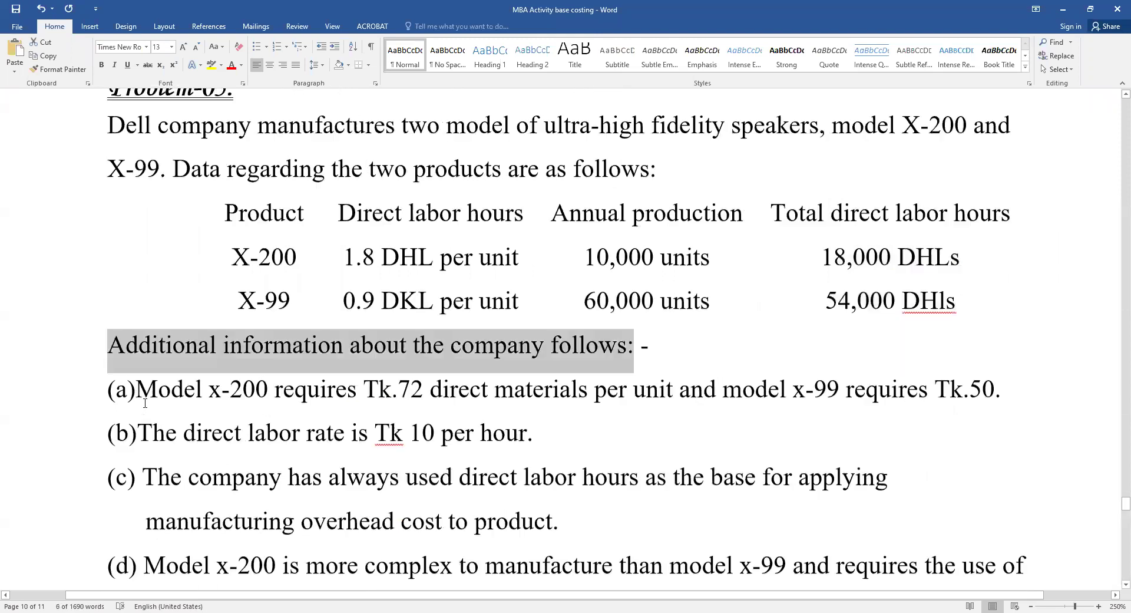
pyautogui.scroll(2, 142, 401)
pyautogui.click(142, 402)
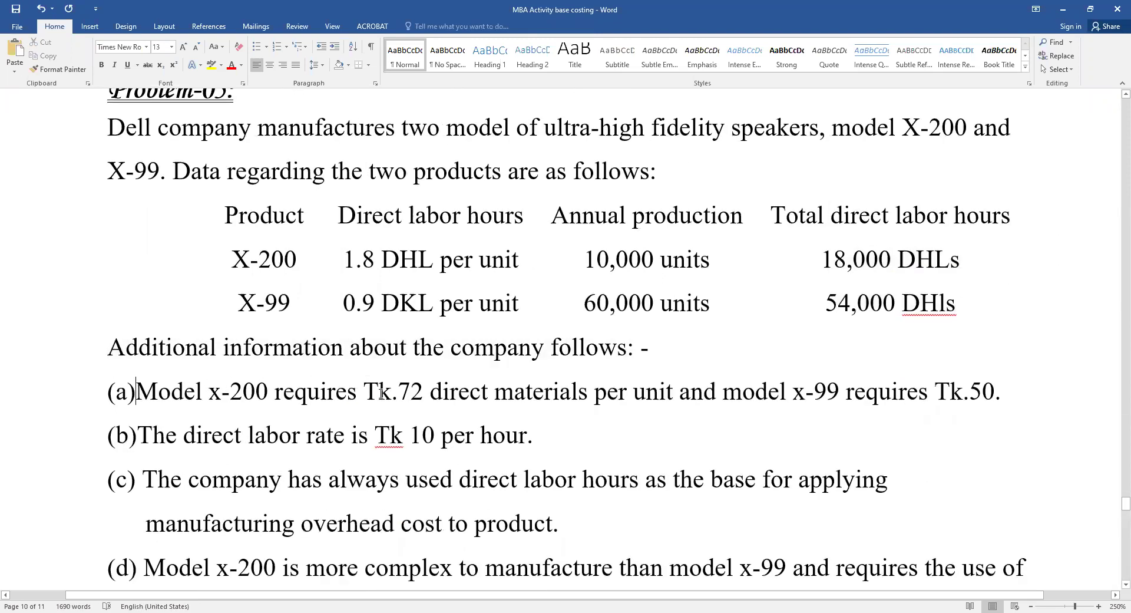
pyautogui.moveTo(379, 391); pyautogui.dragTo(588, 391)
pyautogui.click(431, 390)
pyautogui.moveTo(1001, 390); pyautogui.dragTo(951, 391)
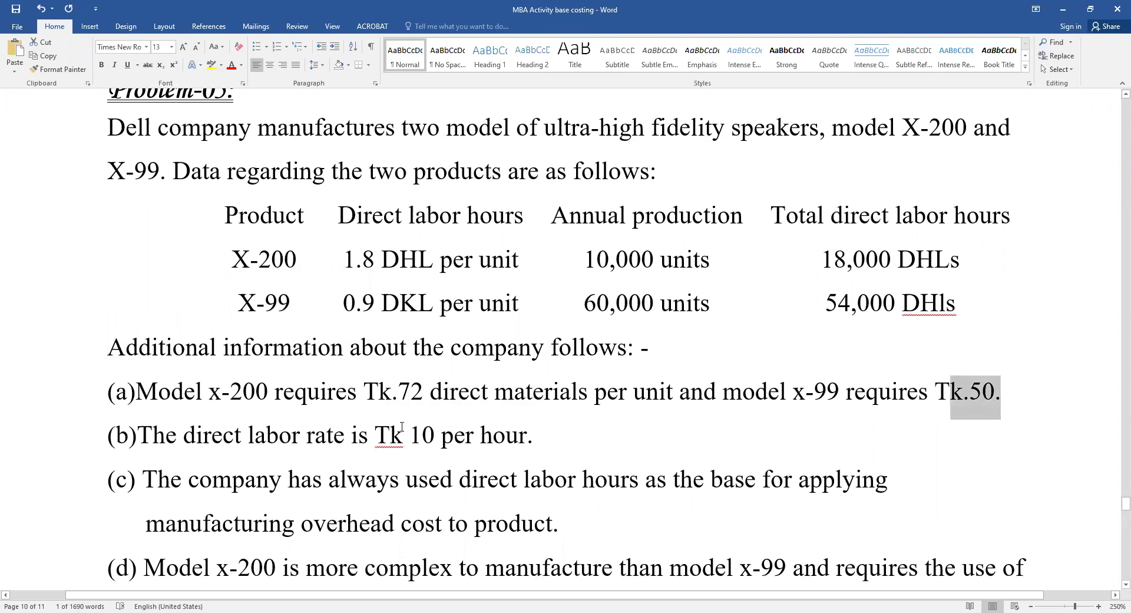
pyautogui.scroll(-2, 401, 426)
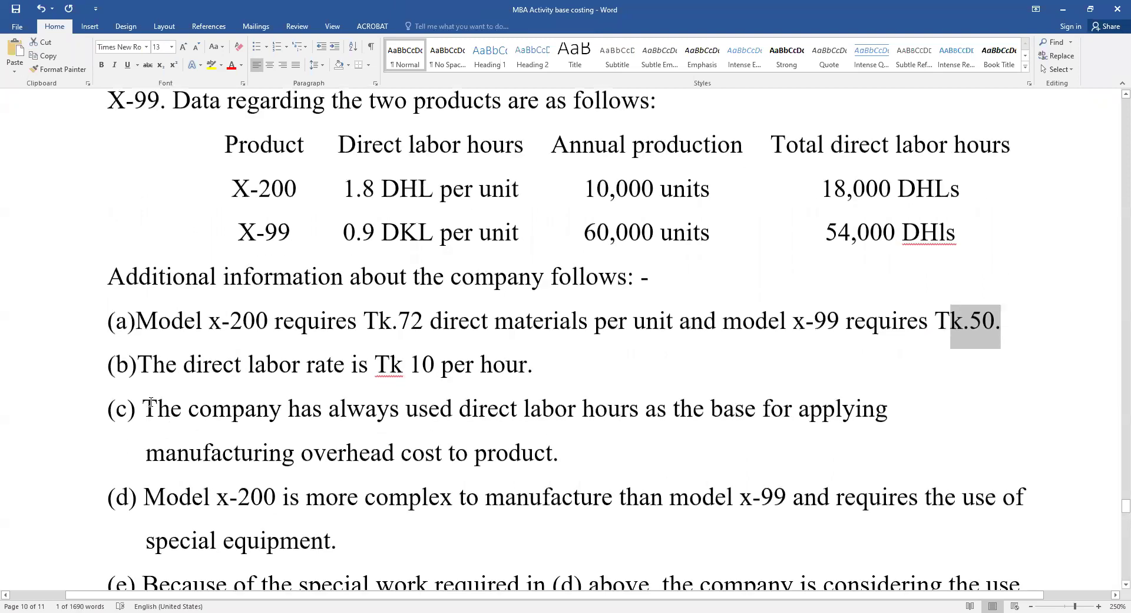
# Highlight all of paragraph (c) in magenta
pyautogui.moveTo(151, 403); pyautogui.dragTo(596, 458)
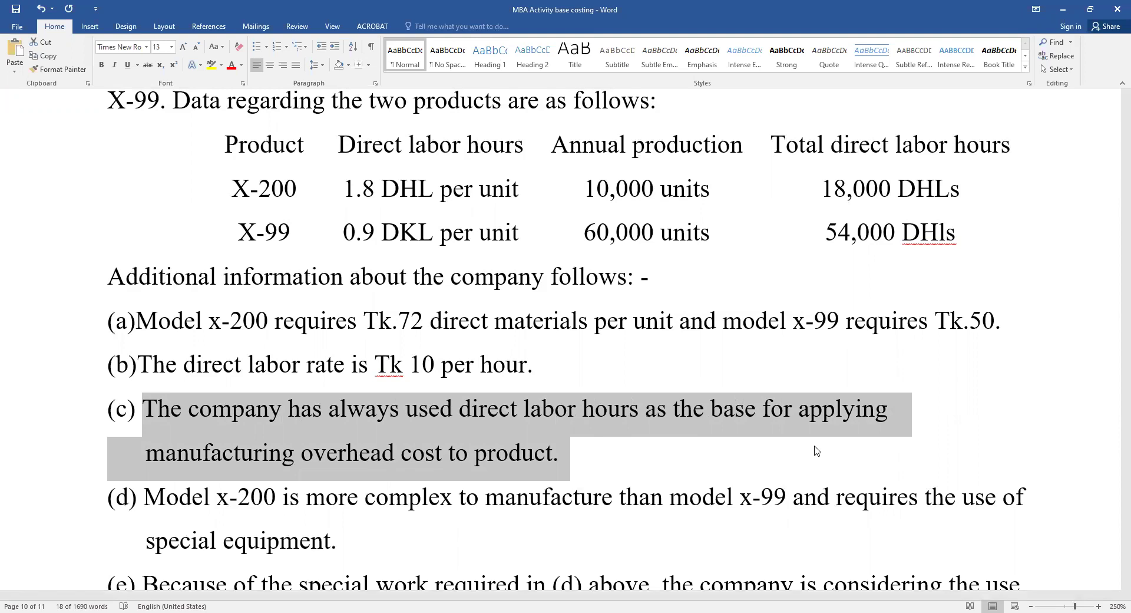
pyautogui.moveTo(577, 460); pyautogui.dragTo(108, 422)
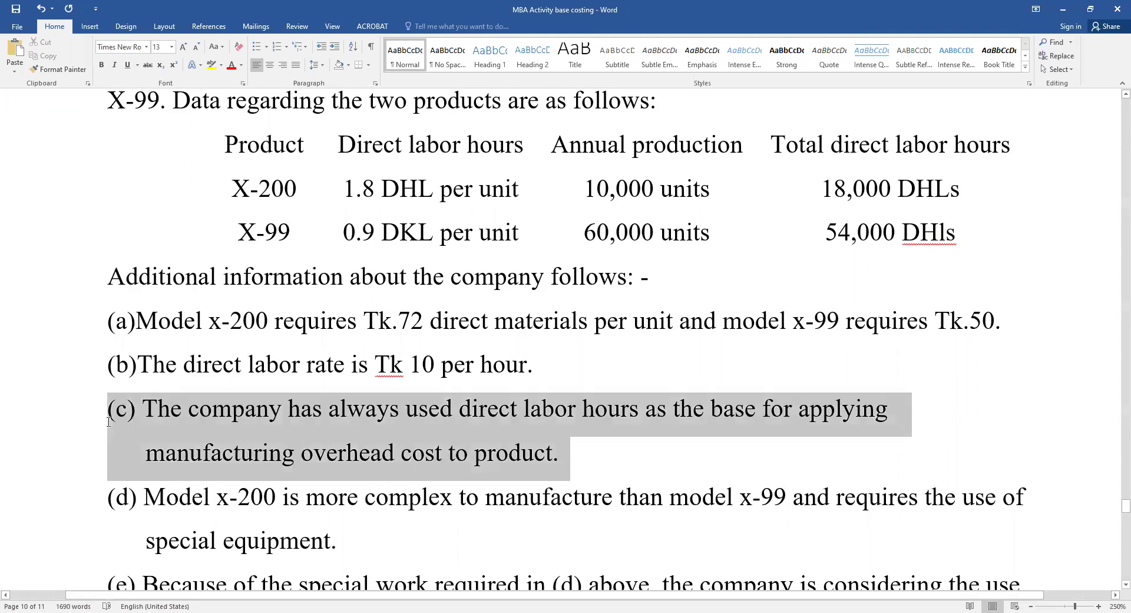
pyautogui.click(221, 70)
pyautogui.click(266, 83)
pyautogui.scroll(-3, 161, 384)
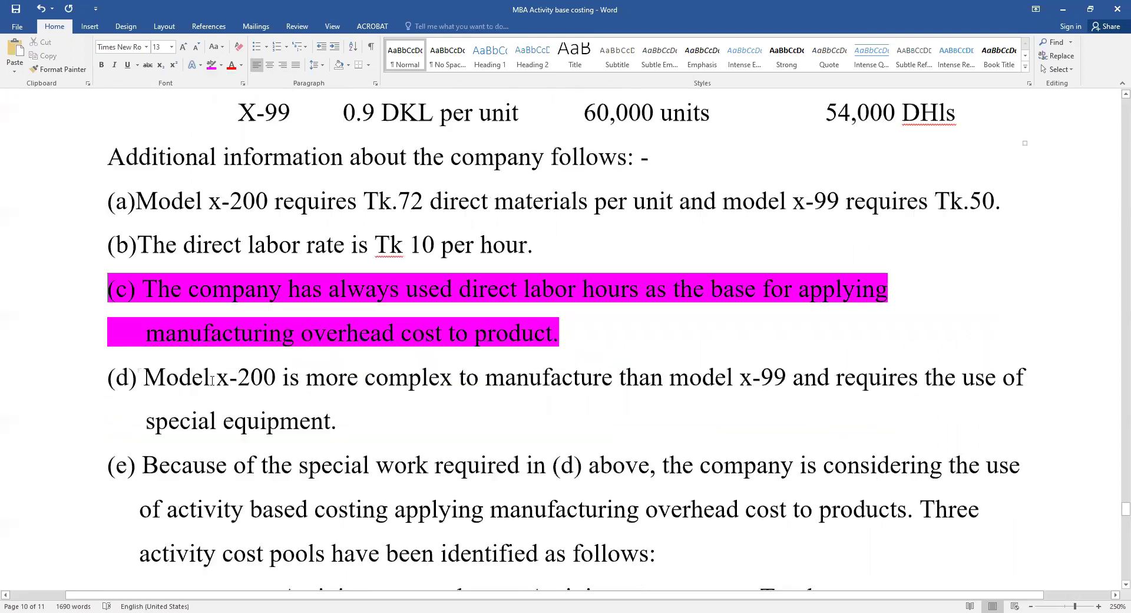
# Highlight paragraph (d) on Model X-200's complexity in magenta as well
pyautogui.click(162, 384)
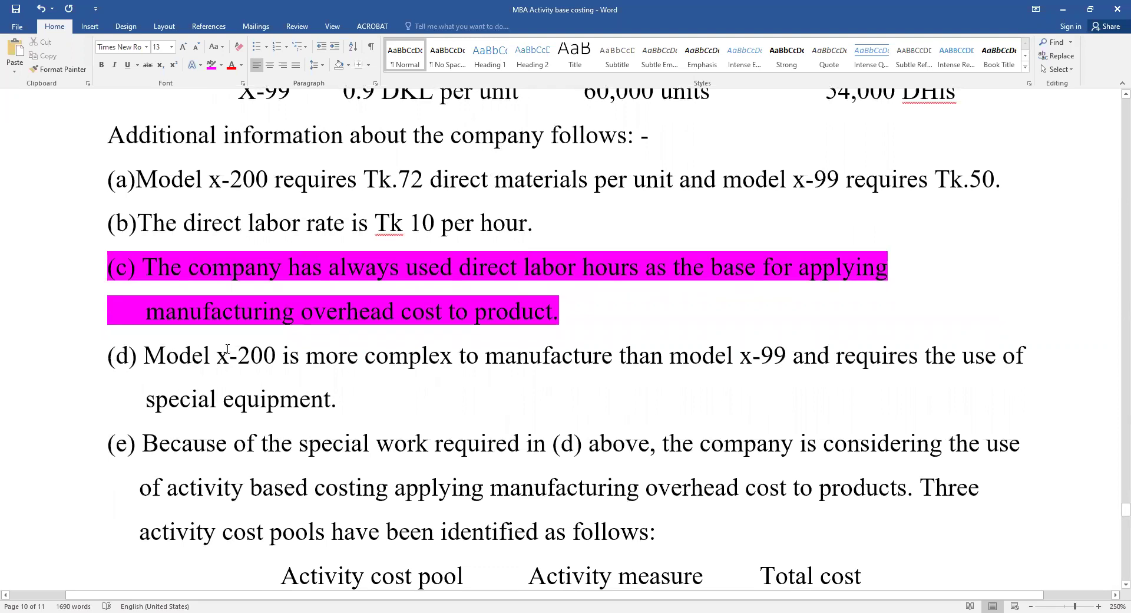
pyautogui.moveTo(260, 349); pyautogui.dragTo(383, 399)
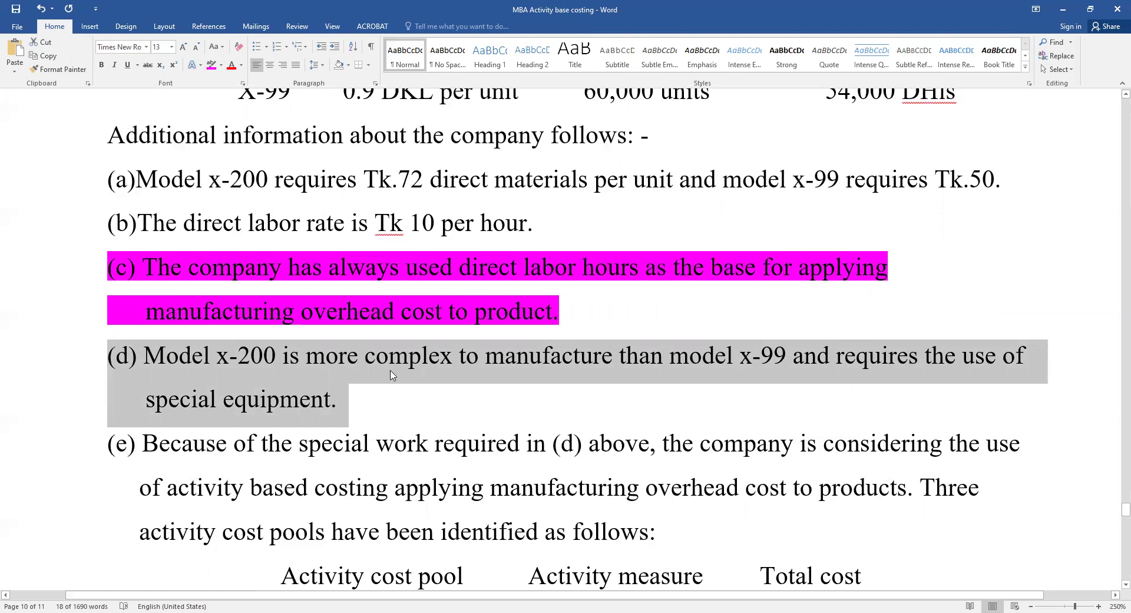
pyautogui.click(222, 67)
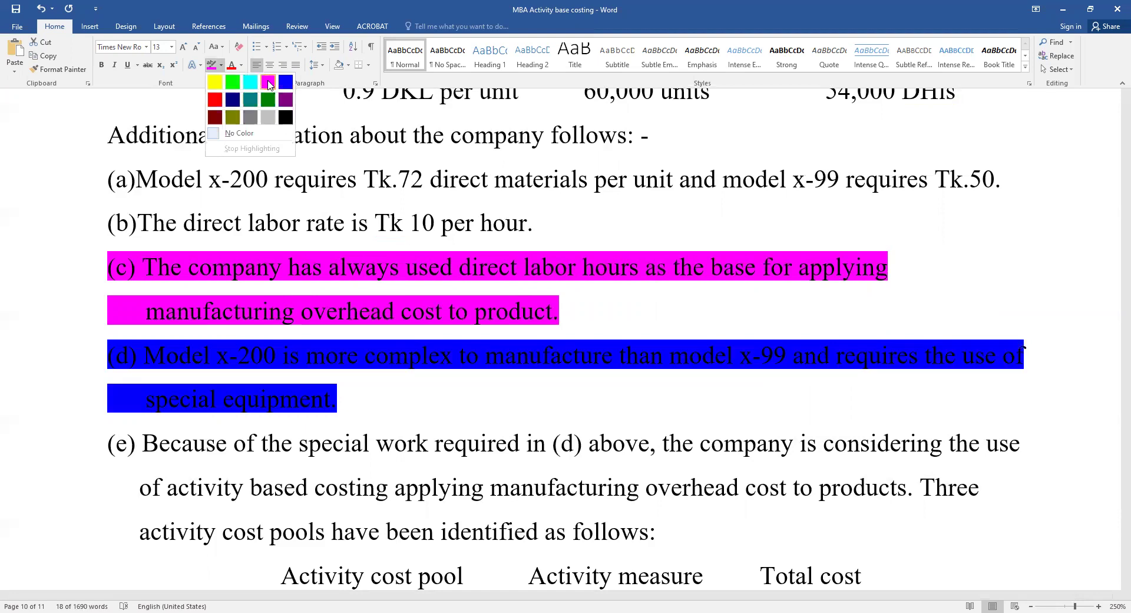
pyautogui.click(352, 407)
pyautogui.scroll(-1, 229, 358)
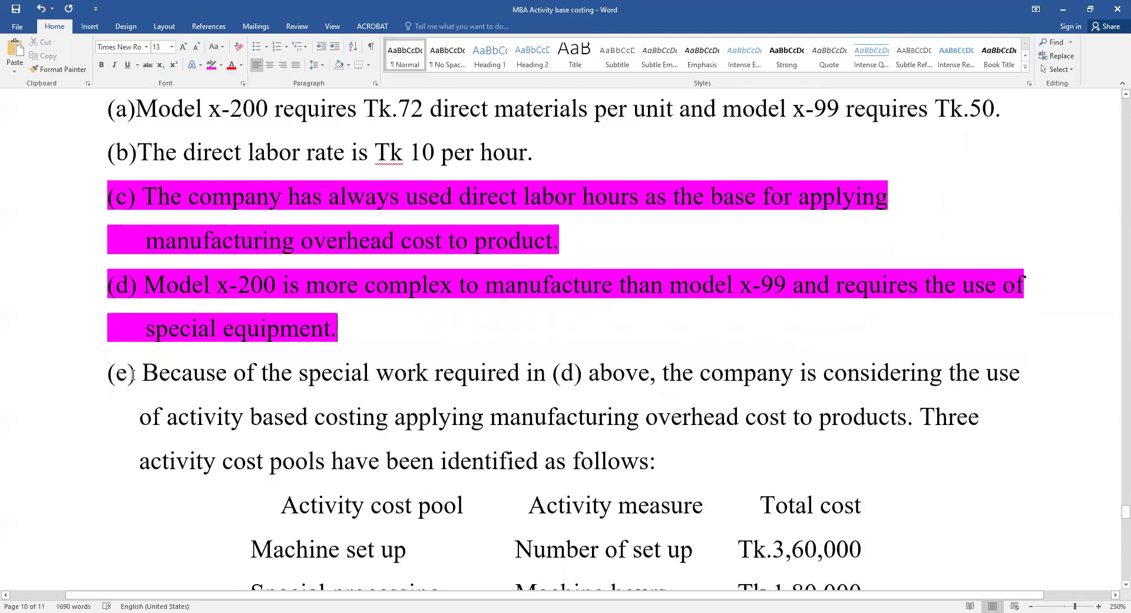
# Select paragraph (e) from its first word across its lines
pyautogui.moveTo(143, 374); pyautogui.dragTo(290, 370)
pyautogui.moveTo(425, 369); pyautogui.dragTo(429, 371)
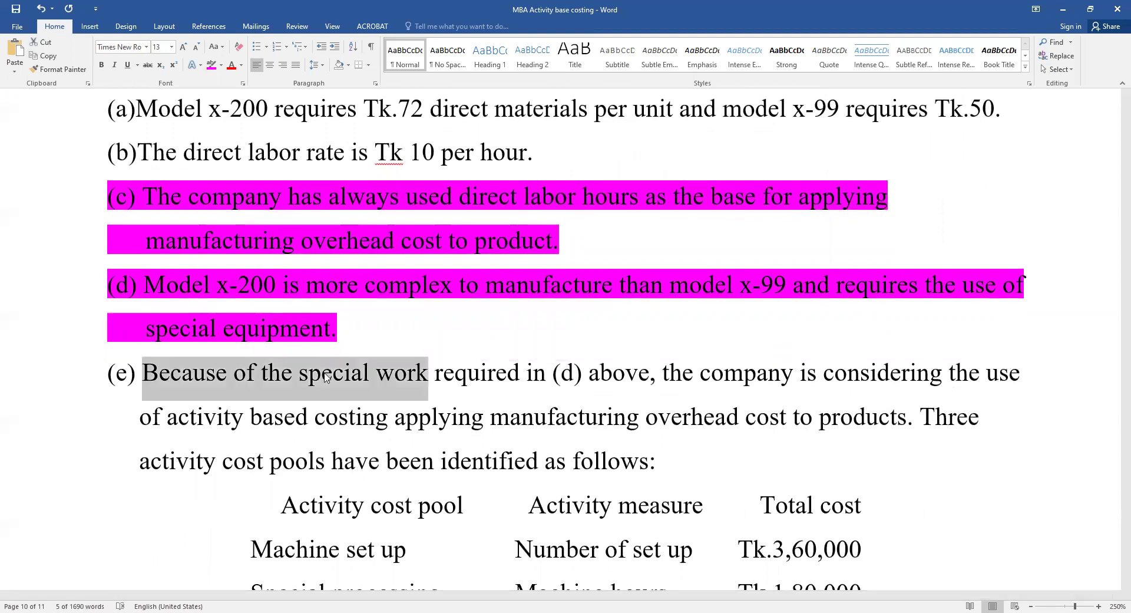
pyautogui.moveTo(143, 373); pyautogui.dragTo(999, 372)
pyautogui.moveTo(455, 395); pyautogui.dragTo(639, 451)
# Put 'Three activity cost pools have been identified as follows:' on its own line without the extra space
pyautogui.click(658, 458)
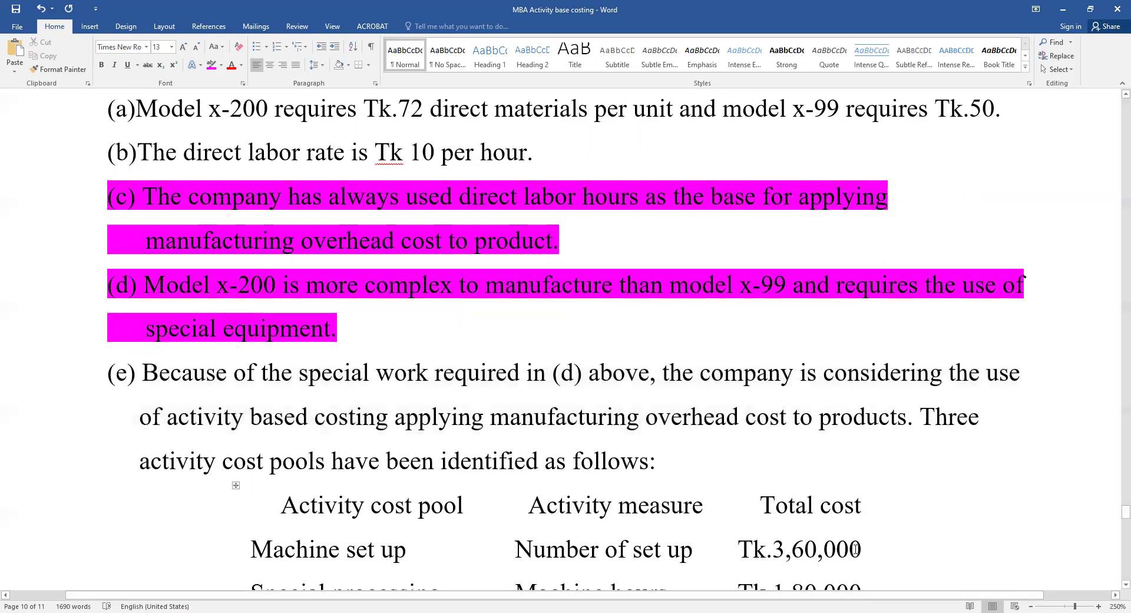
pyautogui.press('Return')
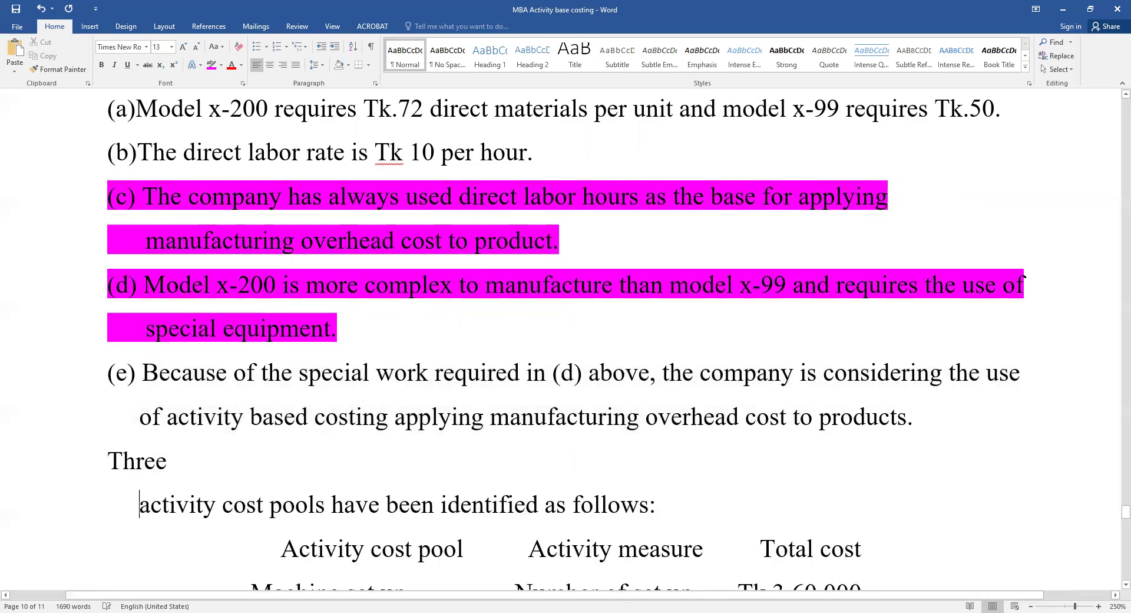
pyautogui.press('BackSpace')
pyautogui.press('BackSpace')
pyautogui.press('BackSpace')
pyautogui.press('BackSpace')
pyautogui.press('BackSpace')
pyautogui.press('BackSpace')
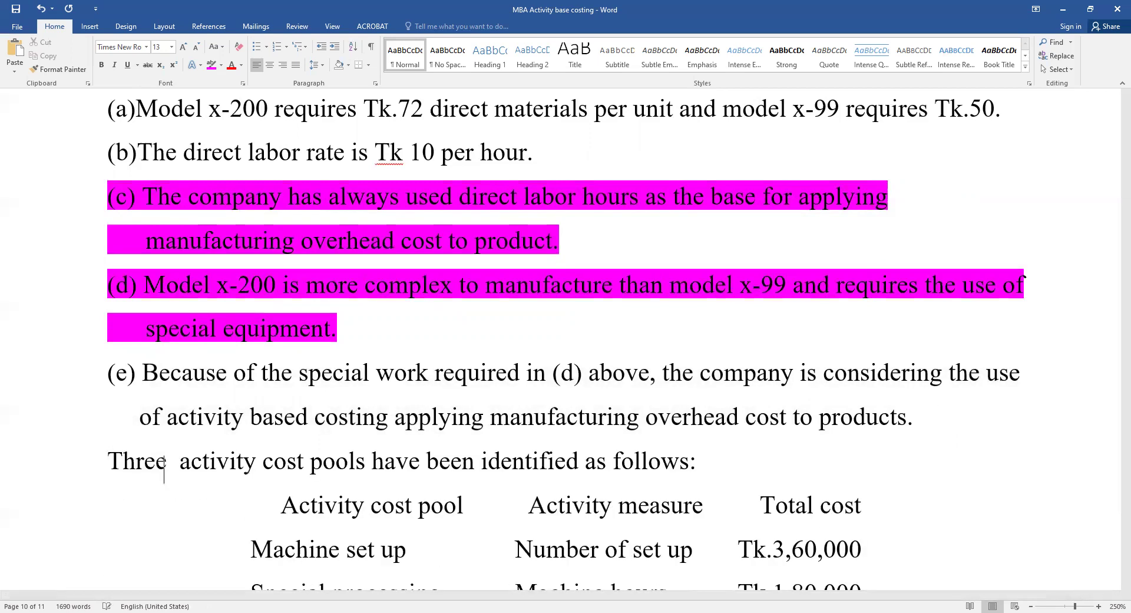
pyautogui.press('BackSpace')
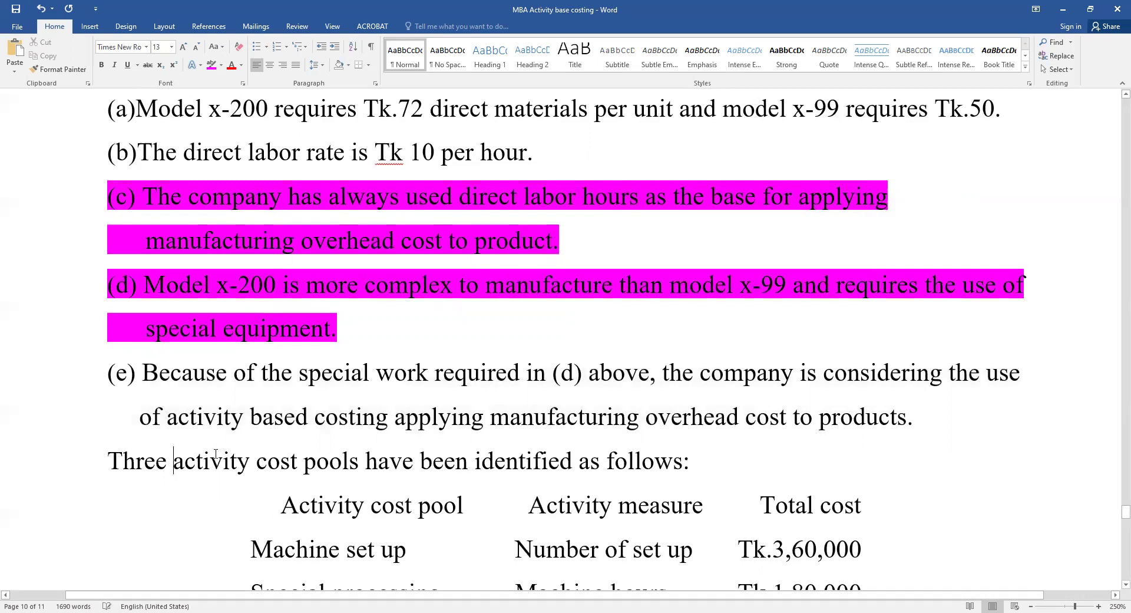
# Highlight paragraph (e) in magenta and select the Three activity cost pools sentence
pyautogui.moveTo(110, 370); pyautogui.dragTo(914, 426)
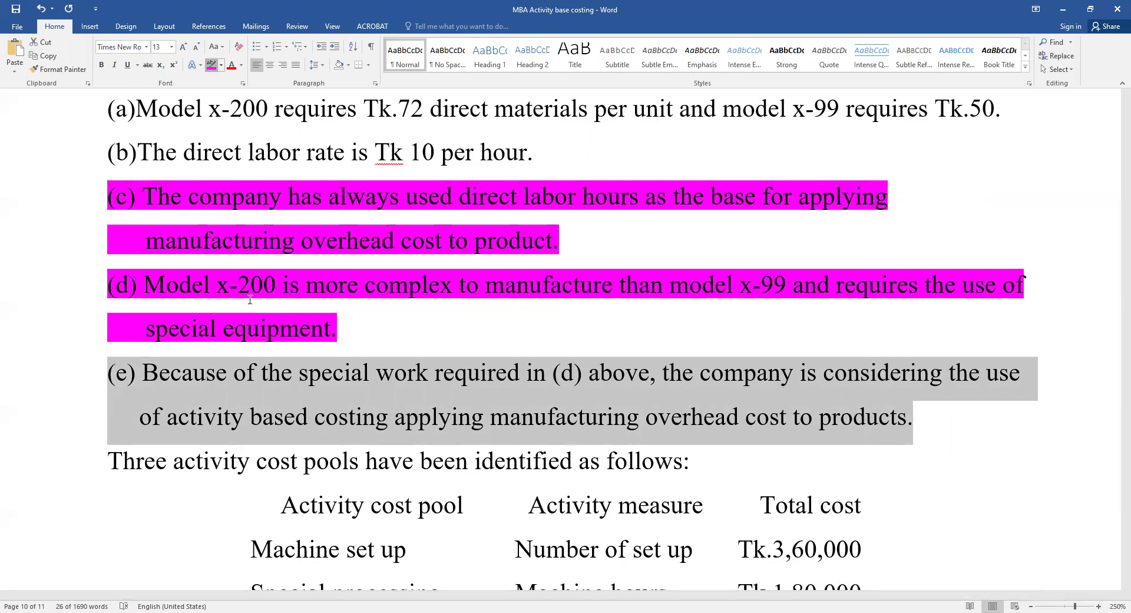
pyautogui.click(211, 65)
pyautogui.scroll(-1, 121, 394)
pyautogui.moveTo(121, 394); pyautogui.dragTo(709, 400)
pyautogui.scroll(-1, 581, 409)
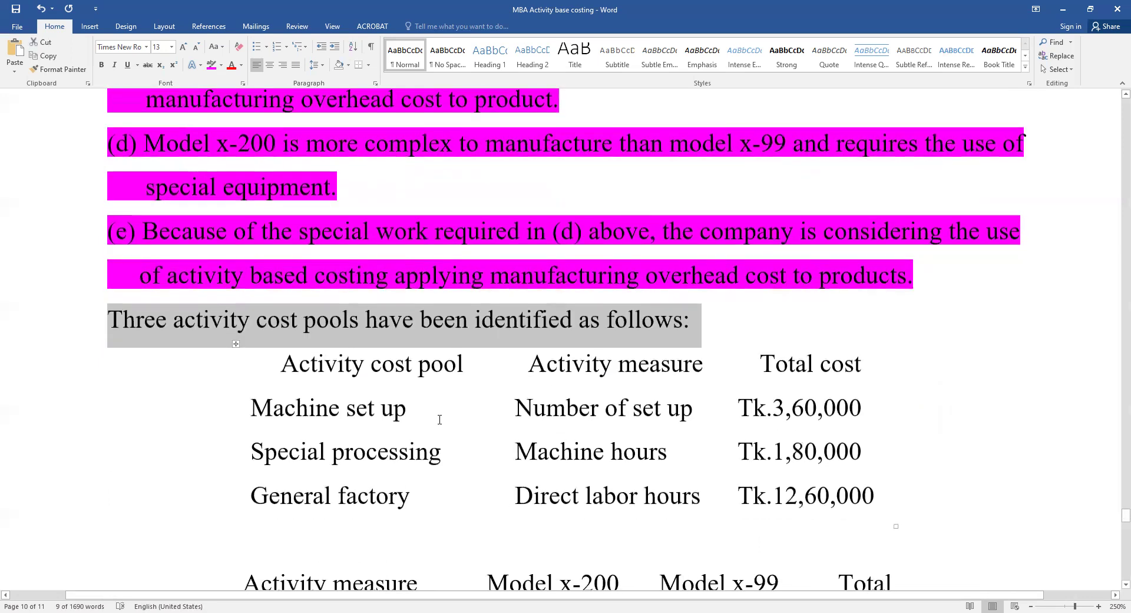
pyautogui.moveTo(249, 406); pyautogui.dragTo(446, 404)
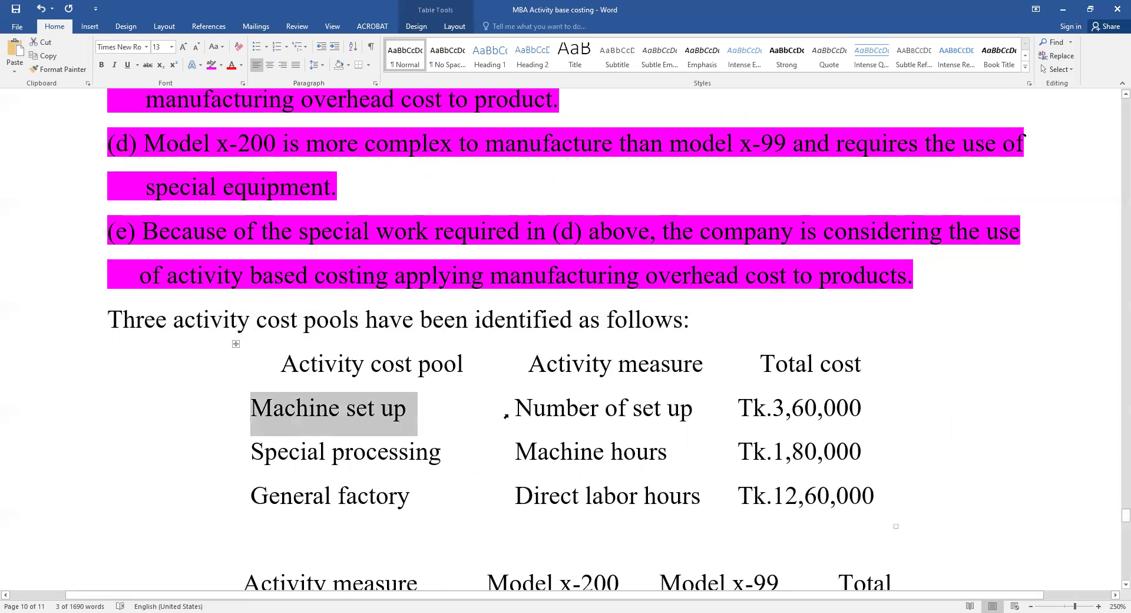
pyautogui.moveTo(516, 408); pyautogui.dragTo(588, 495)
pyautogui.click(515, 408)
pyautogui.moveTo(588, 415); pyautogui.dragTo(694, 412)
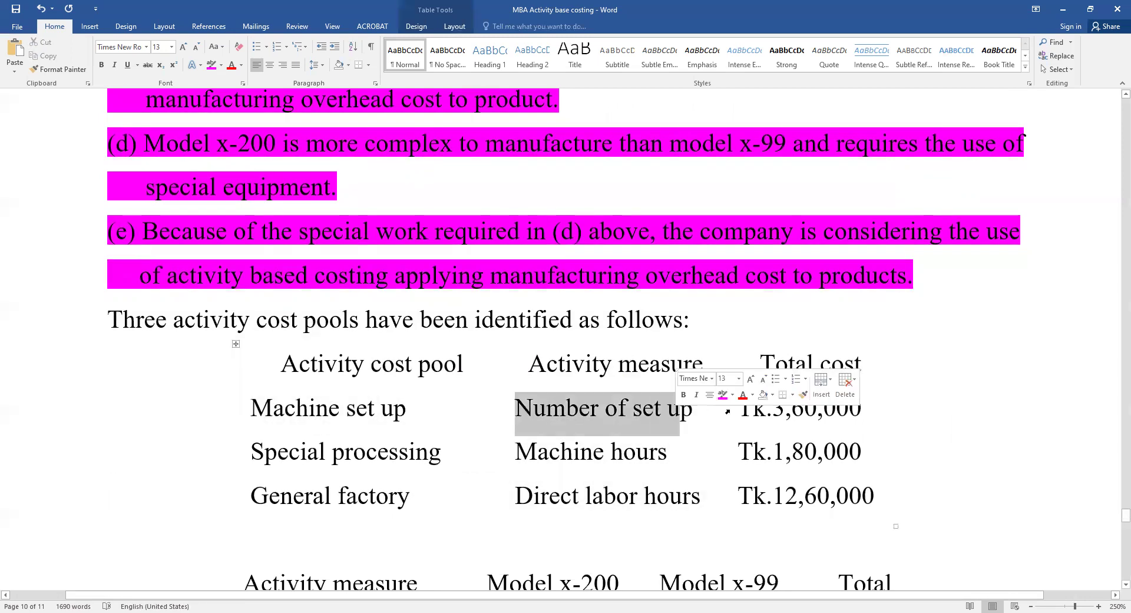
pyautogui.click(767, 407)
pyautogui.moveTo(767, 408); pyautogui.dragTo(894, 410)
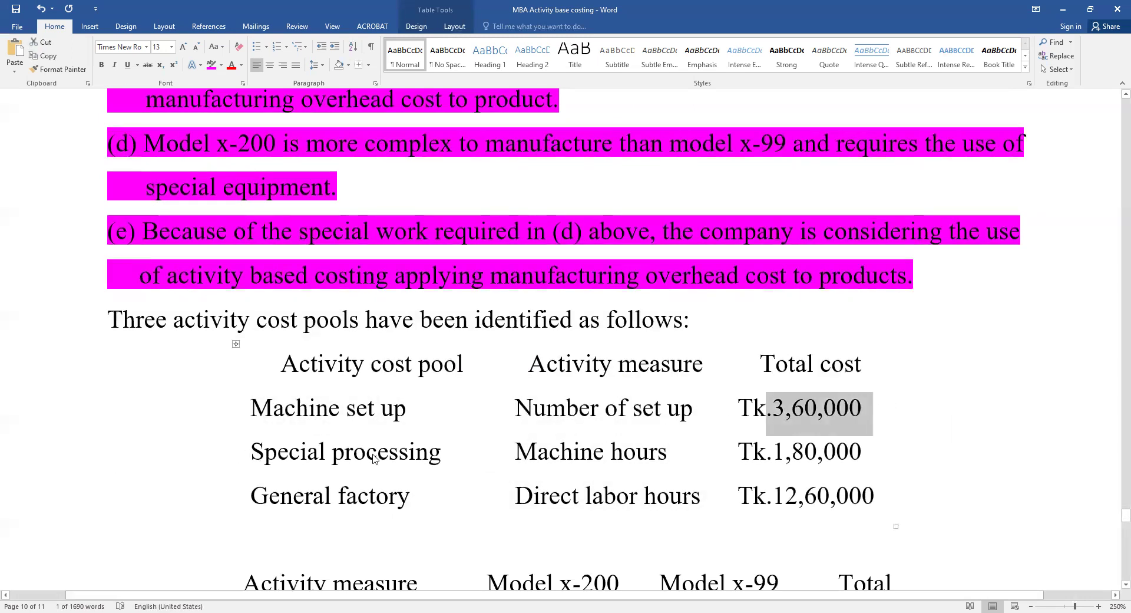
pyautogui.click(500, 457)
pyautogui.click(559, 460)
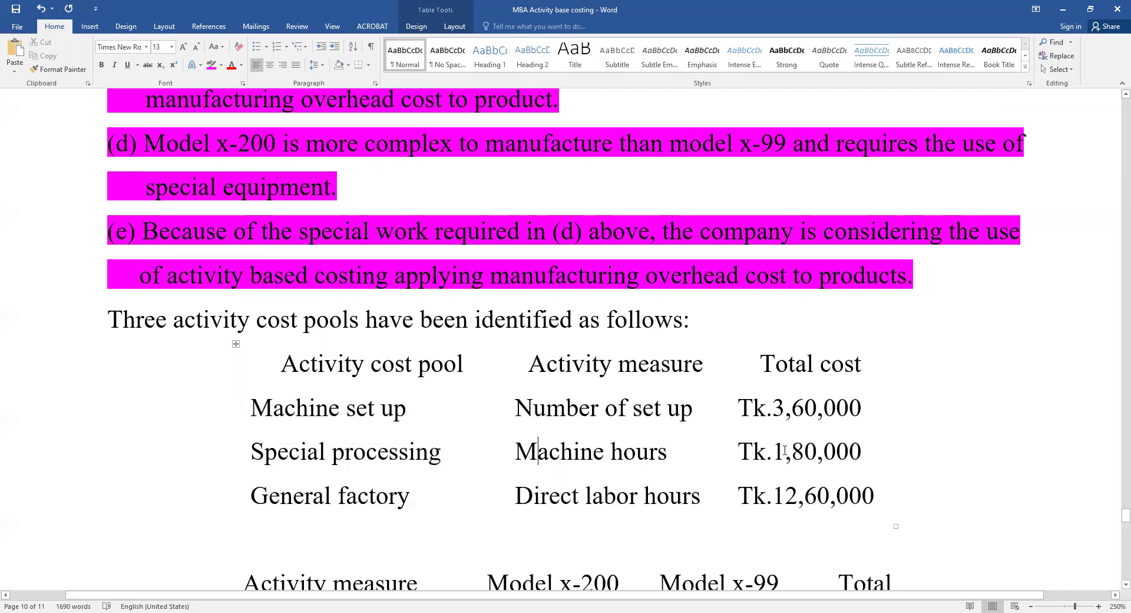
pyautogui.moveTo(810, 446); pyautogui.dragTo(859, 453)
pyautogui.click(313, 501)
pyautogui.moveTo(771, 495); pyautogui.dragTo(894, 448)
pyautogui.click(753, 452)
pyautogui.scroll(-1, 574, 377)
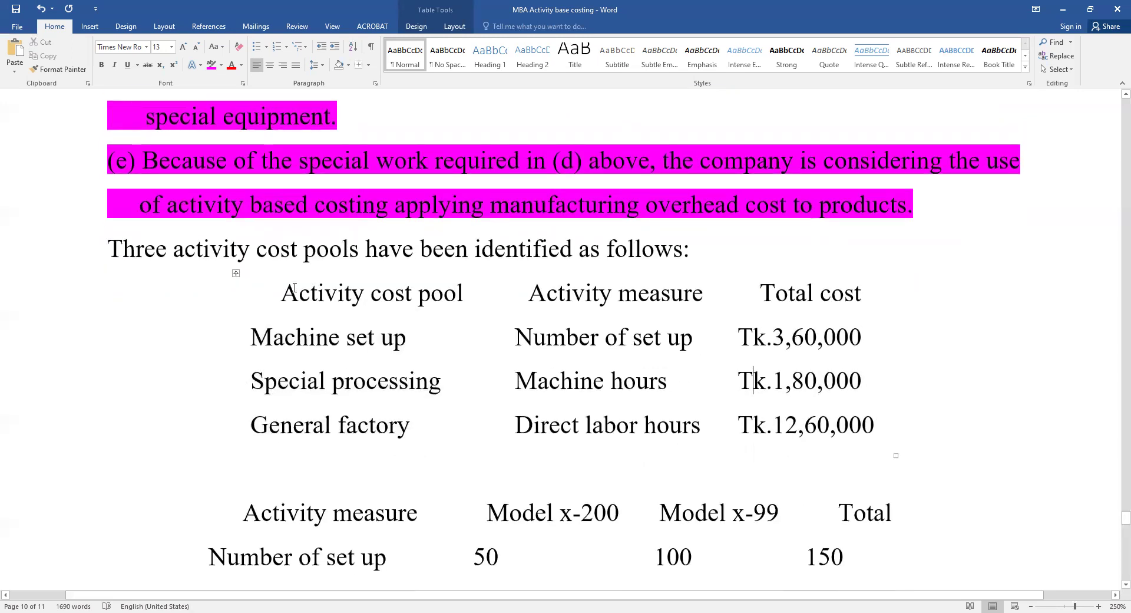
pyautogui.moveTo(293, 288); pyautogui.dragTo(878, 427)
pyautogui.scroll(-2, 252, 372)
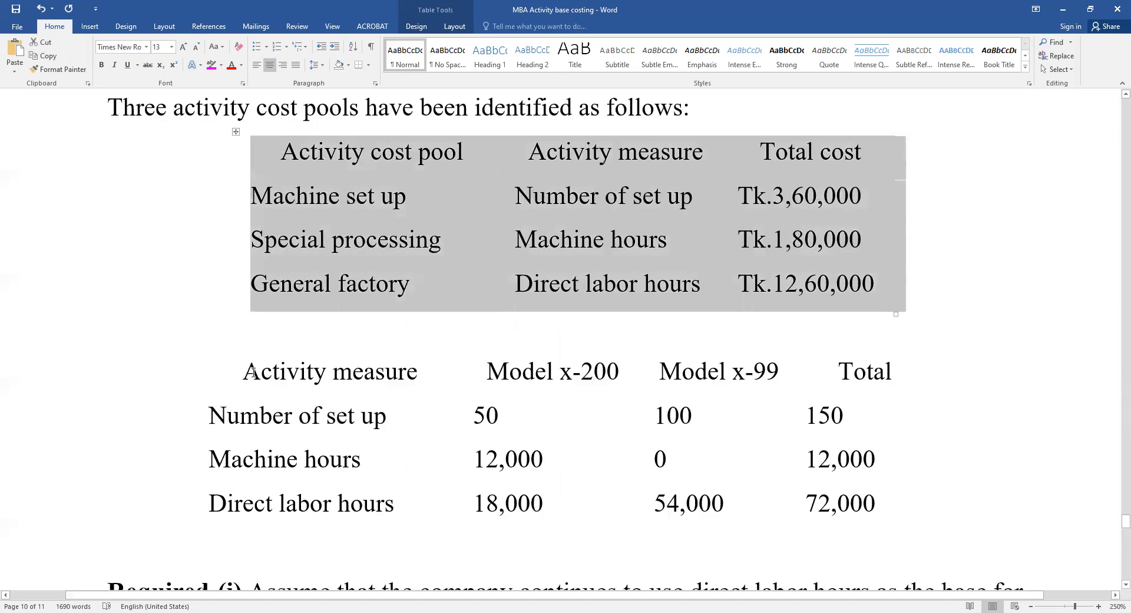
pyautogui.moveTo(252, 372); pyautogui.dragTo(823, 484)
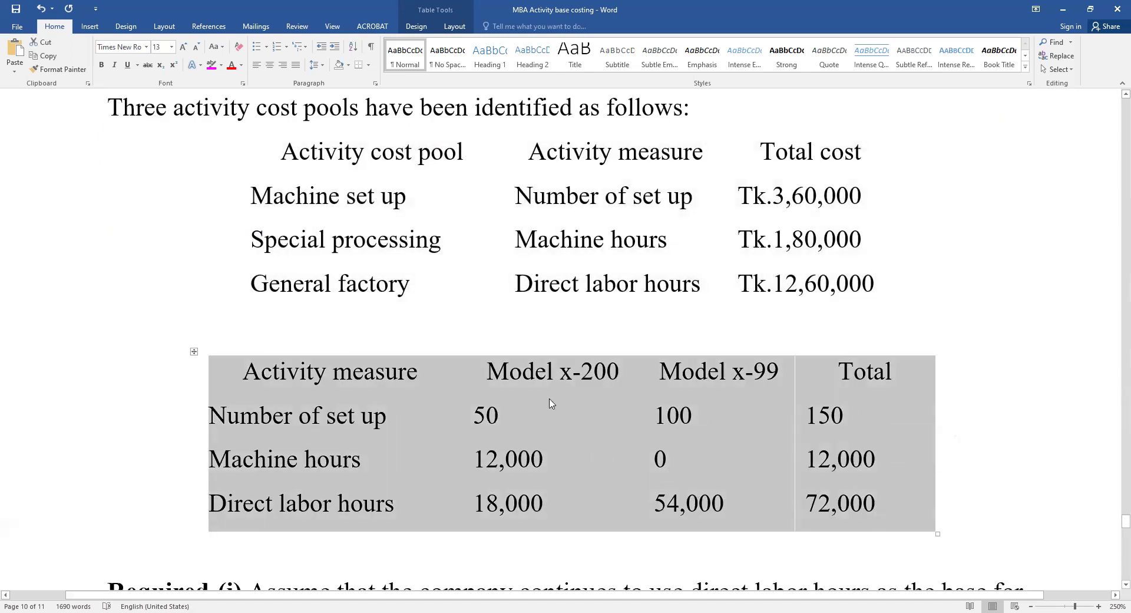
pyautogui.moveTo(505, 281); pyautogui.dragTo(513, 197)
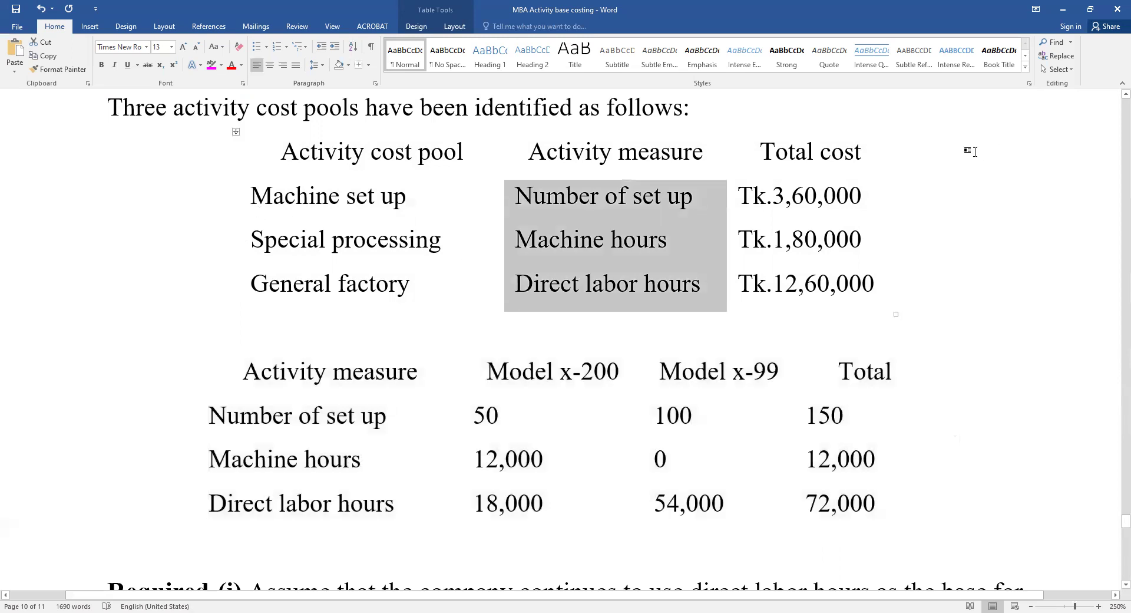
pyautogui.doubleClick(888, 197)
pyautogui.click(212, 414)
pyautogui.moveTo(205, 420); pyautogui.dragTo(212, 503)
pyautogui.click(210, 415)
pyautogui.moveTo(210, 415); pyautogui.dragTo(543, 504)
pyautogui.moveTo(695, 504); pyautogui.dragTo(696, 415)
pyautogui.moveTo(806, 416); pyautogui.dragTo(854, 416)
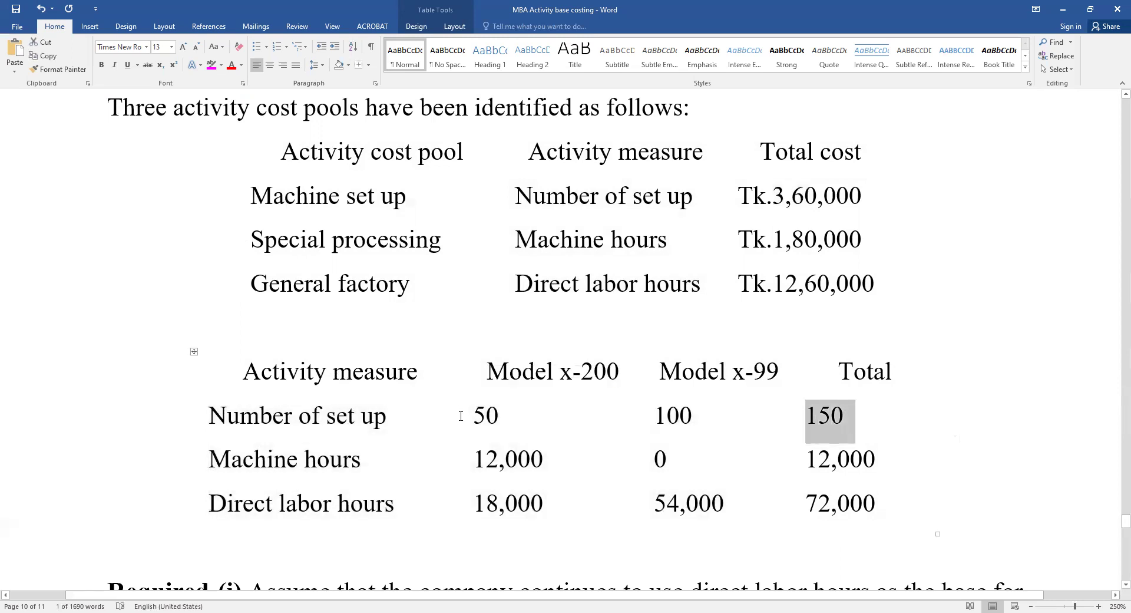
pyautogui.click(671, 420)
pyautogui.moveTo(666, 415); pyautogui.dragTo(709, 415)
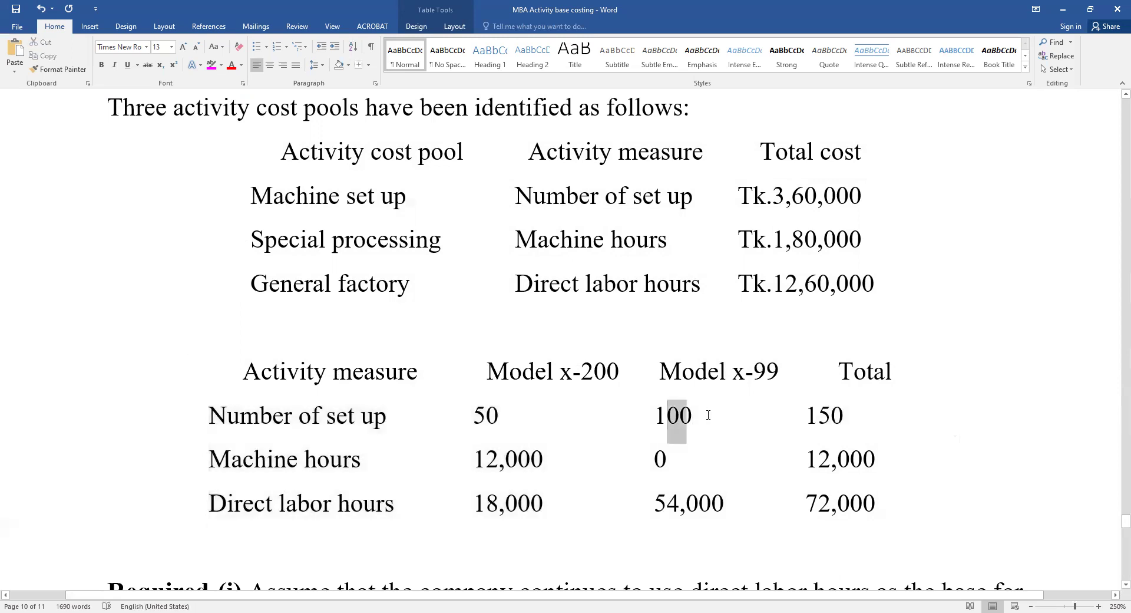
pyautogui.click(864, 460)
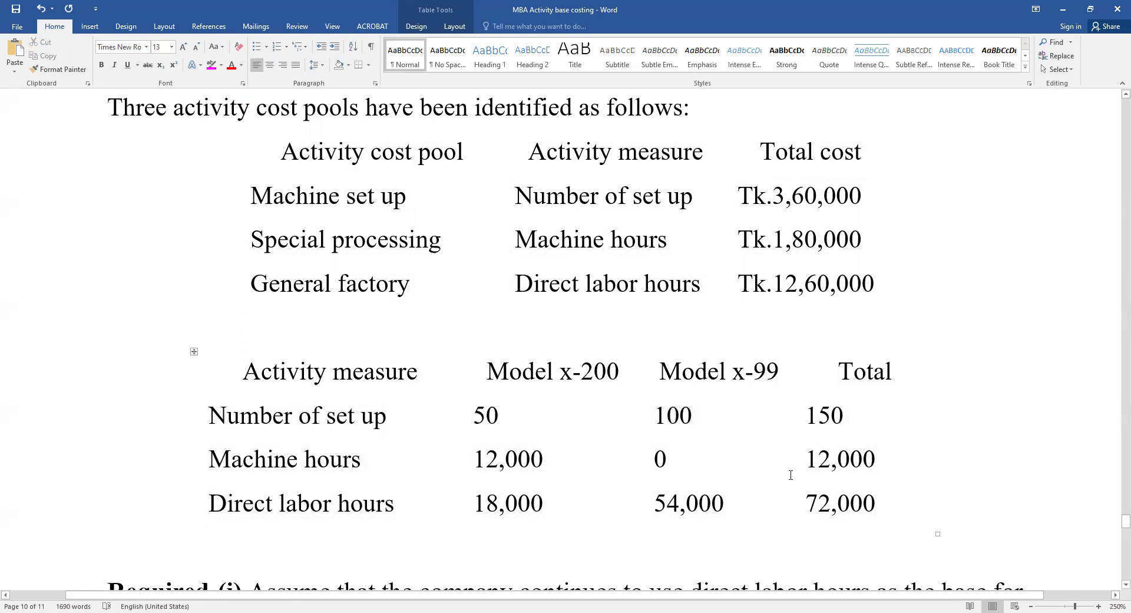
pyautogui.scroll(-1, 535, 484)
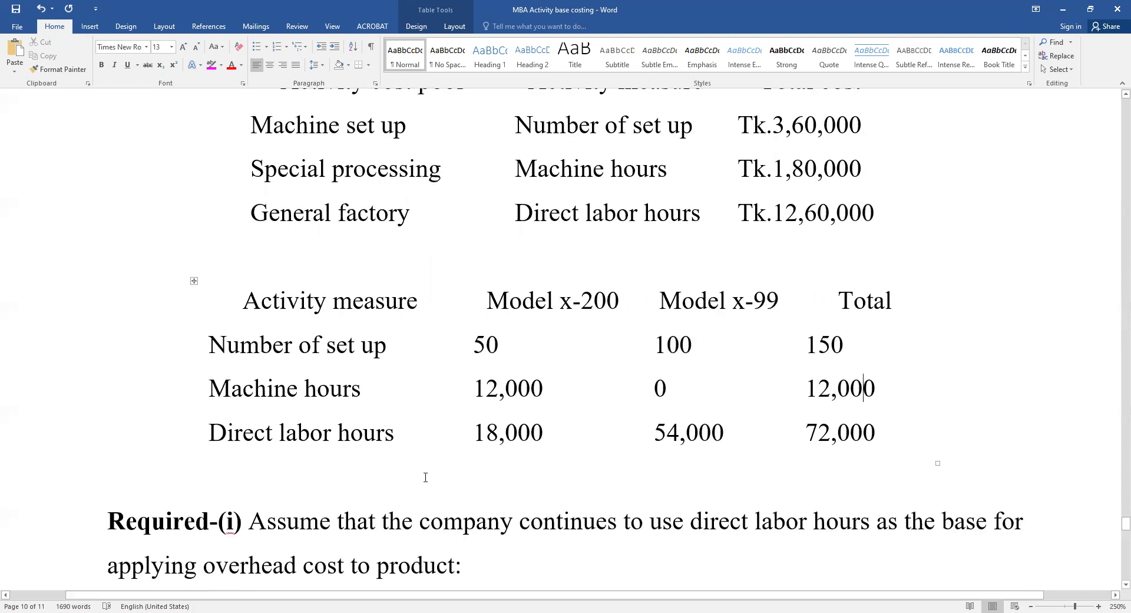
pyautogui.scroll(-1, 311, 308)
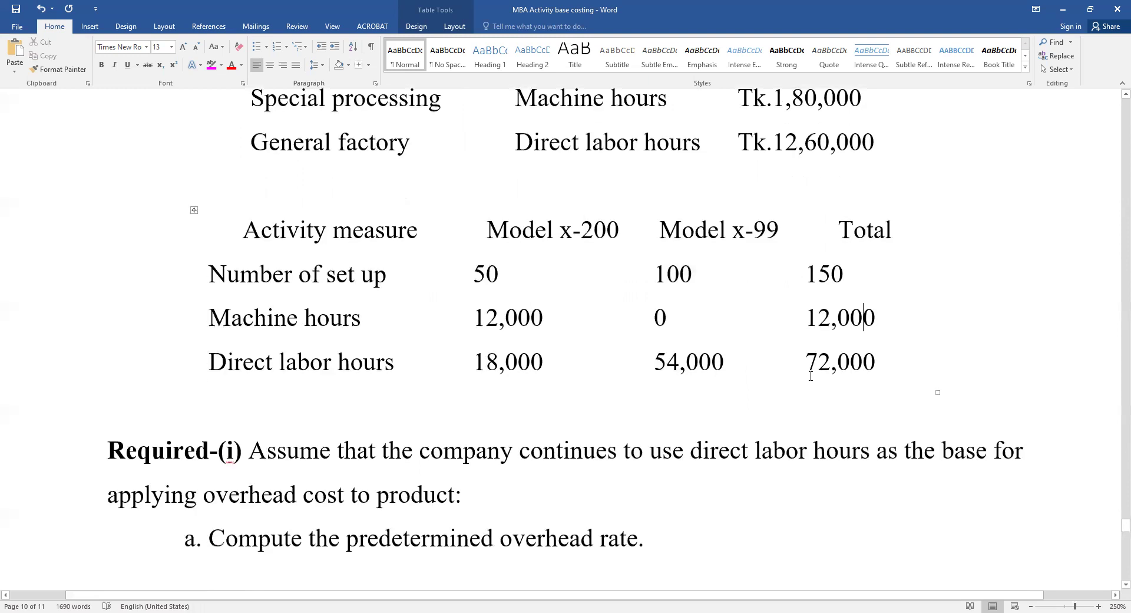
pyautogui.scroll(10, 450, 403)
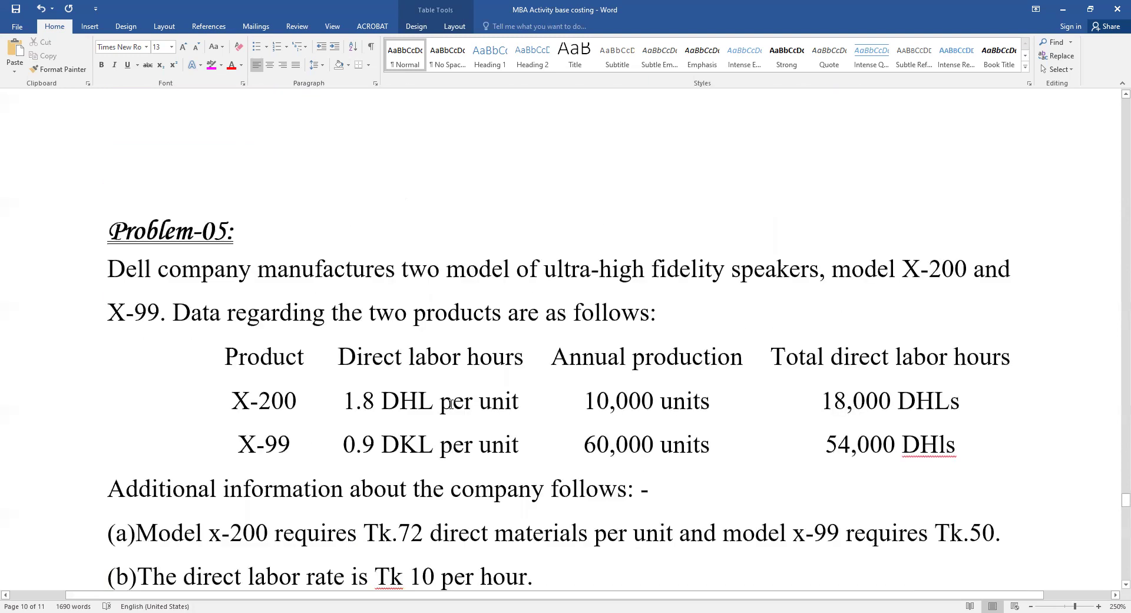
pyautogui.scroll(-5, 450, 403)
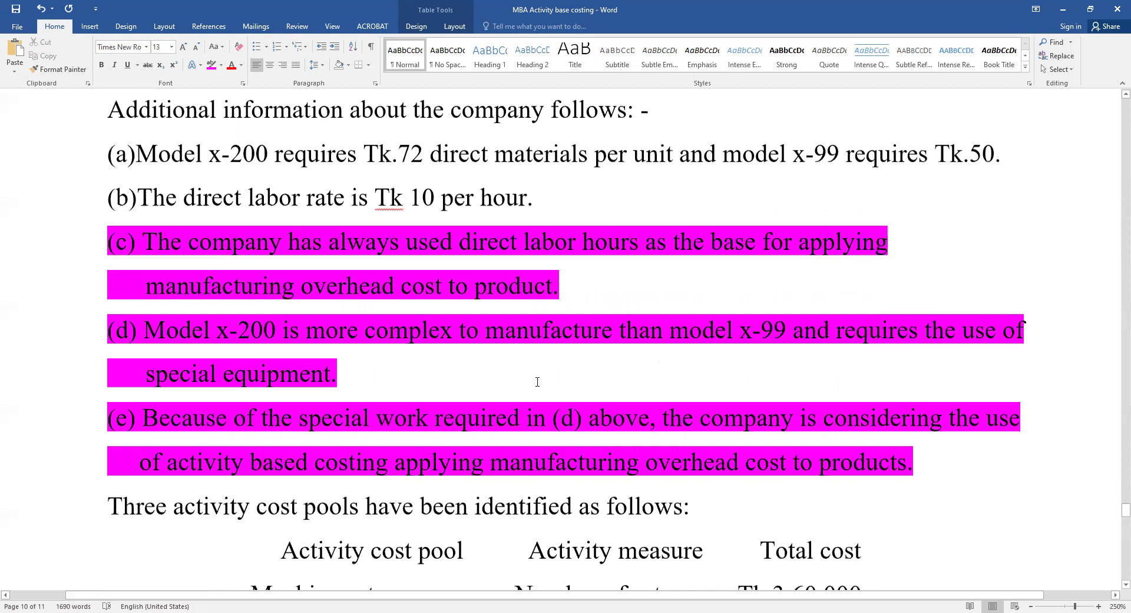
pyautogui.scroll(-20, 538, 381)
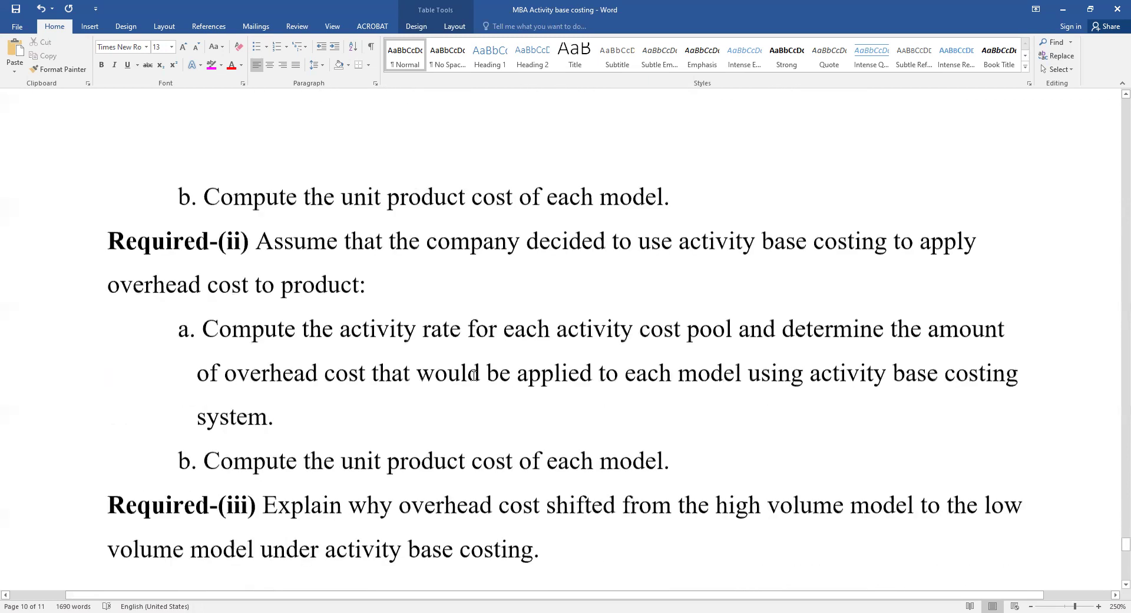
pyautogui.scroll(10, 473, 376)
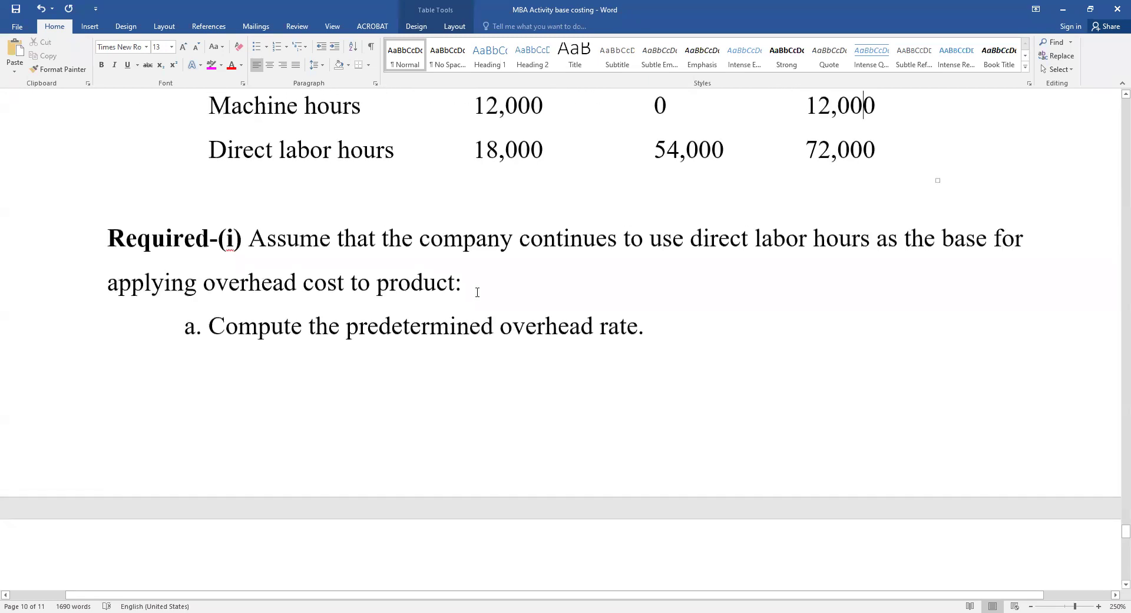
pyautogui.scroll(-5, 477, 292)
pyautogui.scroll(-3, 526, 325)
pyautogui.scroll(3, 374, 312)
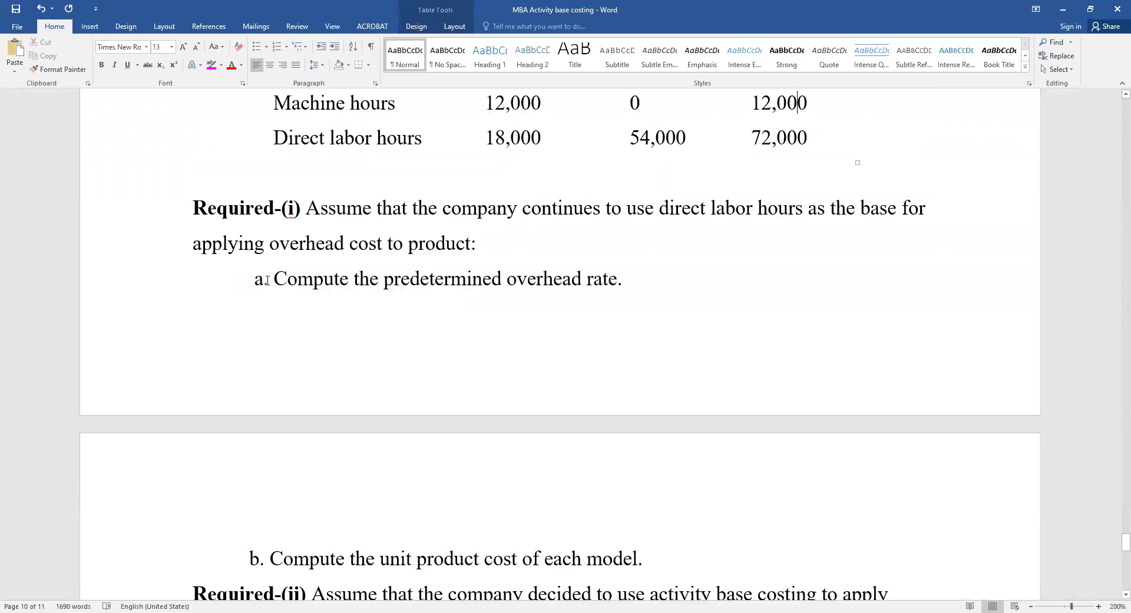
pyautogui.moveTo(315, 214); pyautogui.dragTo(510, 247)
pyautogui.click(720, 253)
pyautogui.moveTo(659, 200); pyautogui.dragTo(477, 240)
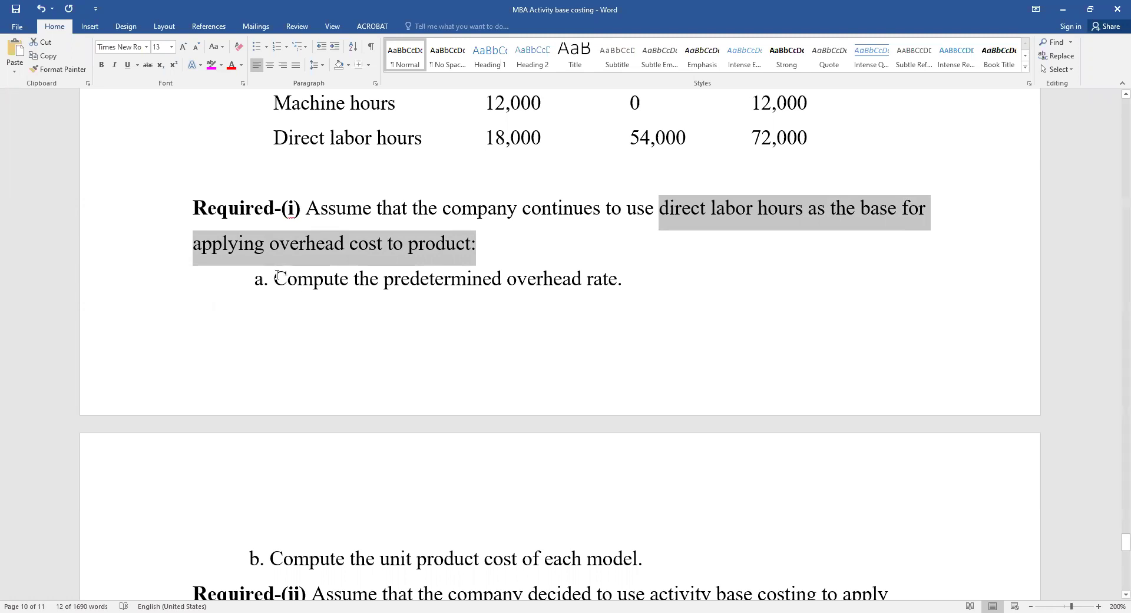
pyautogui.moveTo(340, 277); pyautogui.dragTo(611, 272)
# Replace the period ending item a. with the label '/ Traditional system'
pyautogui.press('End')
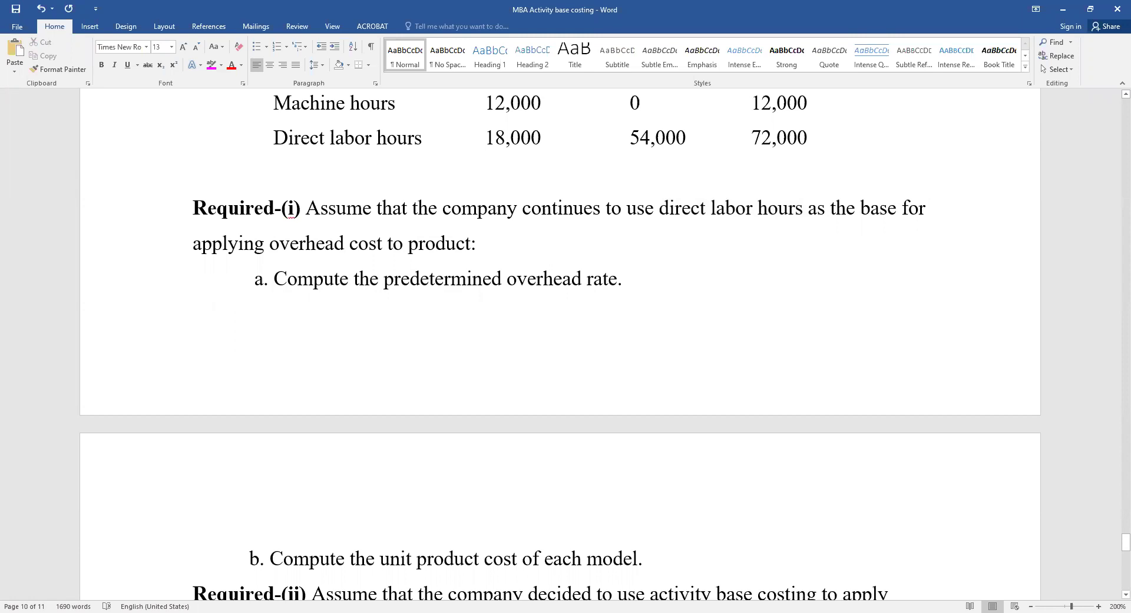
pyautogui.press('BackSpace')
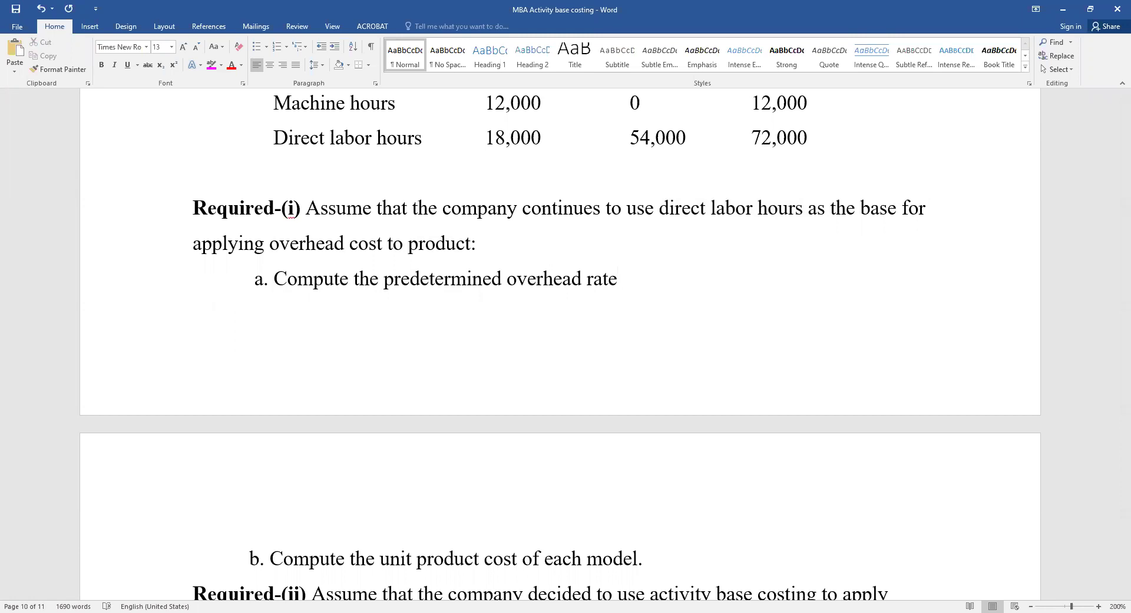
pyautogui.write('/ Traditiona ')
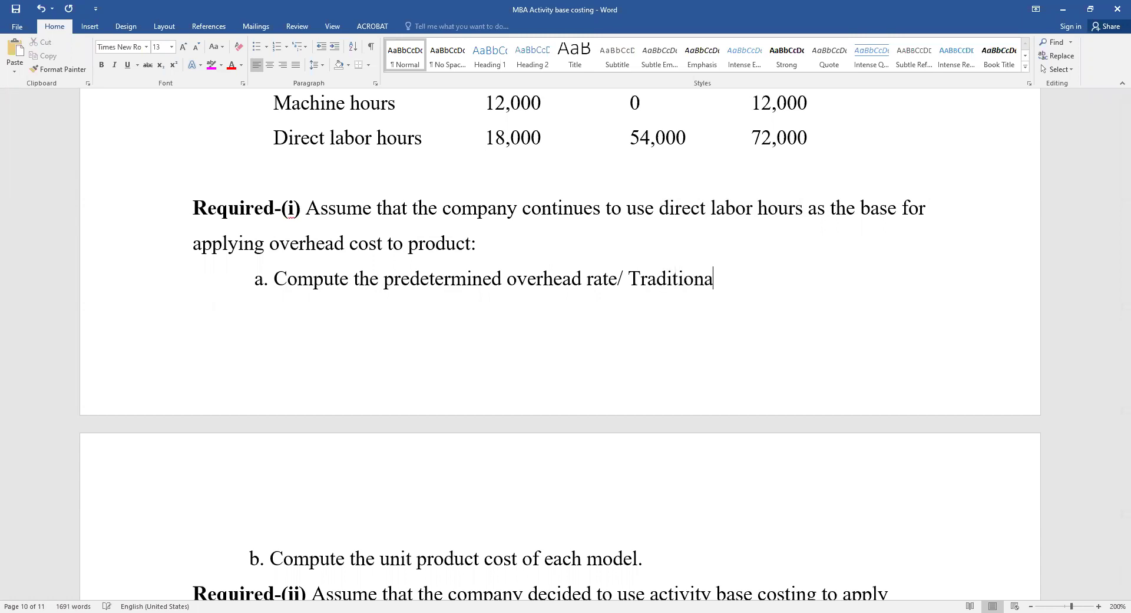
pyautogui.write('lsystem')
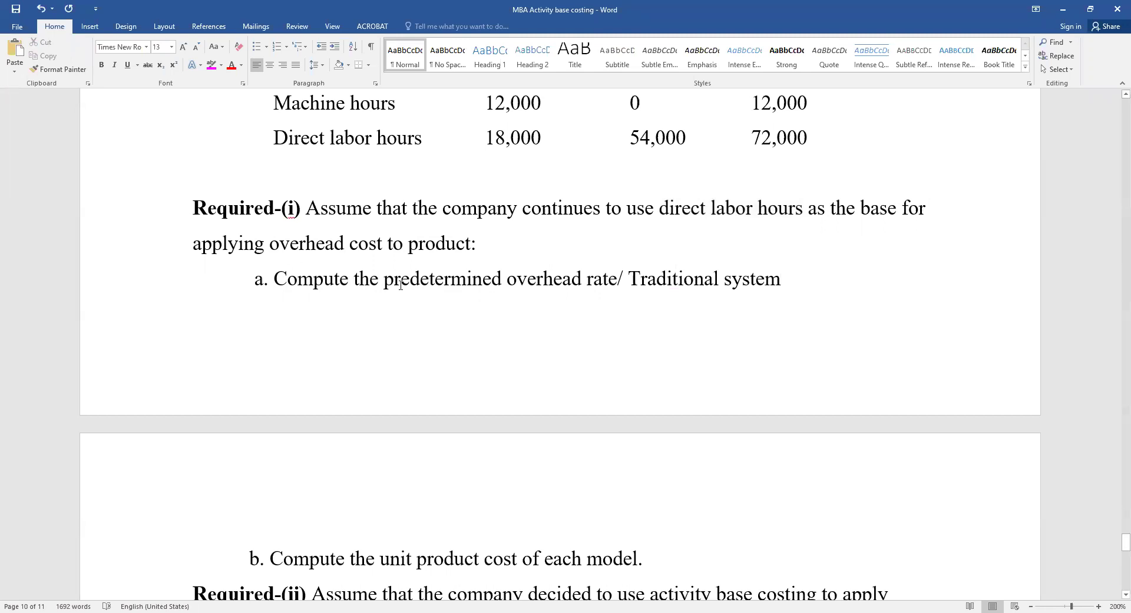
pyautogui.moveTo(387, 279); pyautogui.dragTo(756, 279)
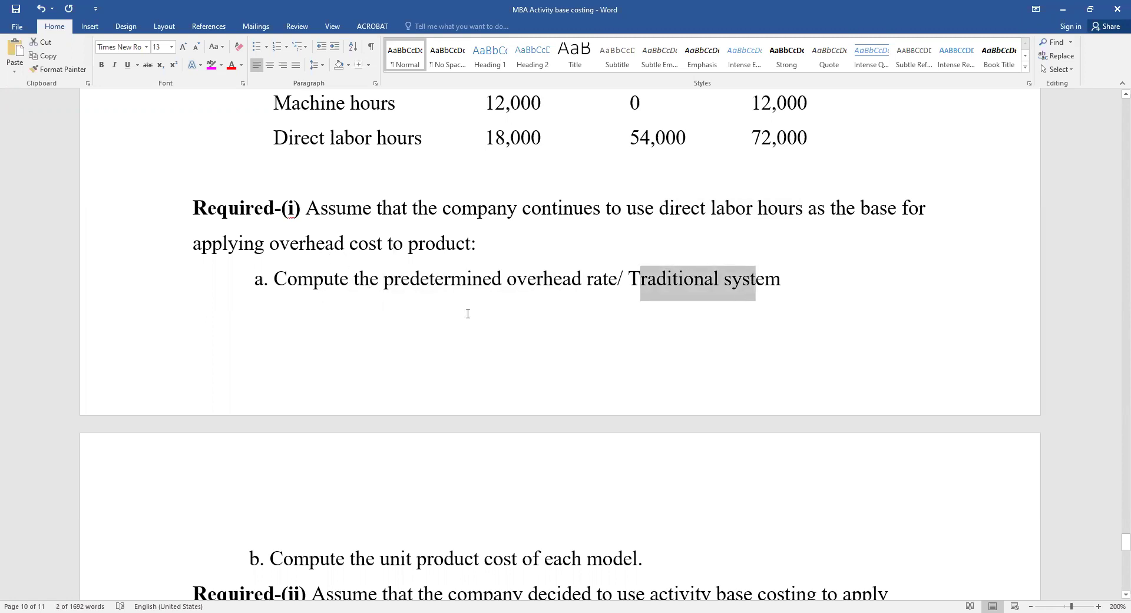
pyautogui.moveTo(386, 279); pyautogui.dragTo(517, 279)
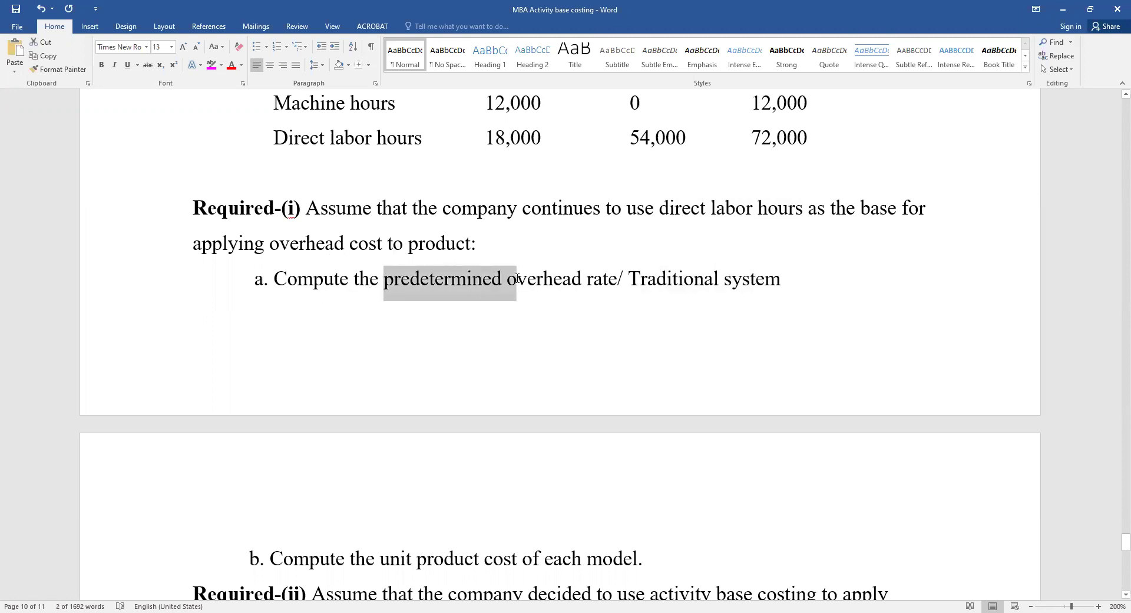
pyautogui.click(653, 280)
pyautogui.scroll(-3, 283, 447)
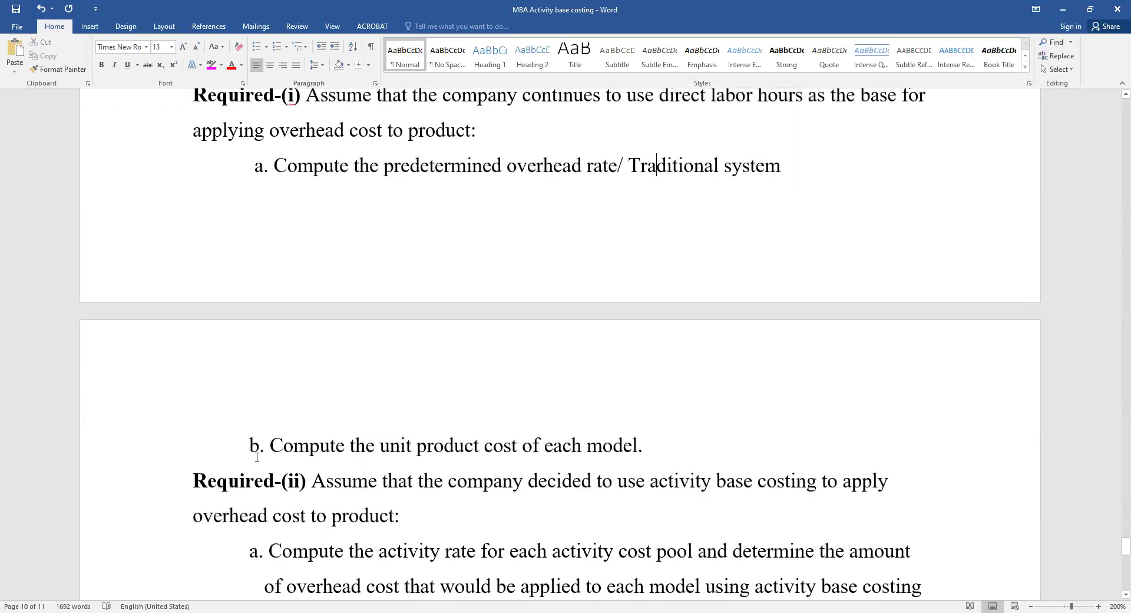
pyautogui.moveTo(270, 446); pyautogui.dragTo(534, 448)
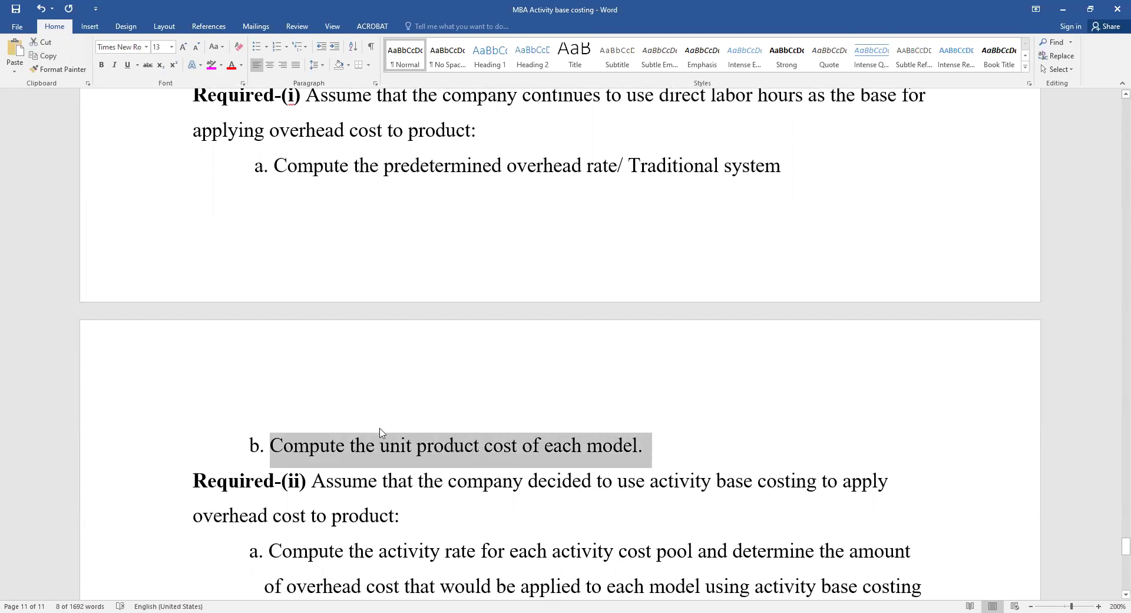
pyautogui.click(249, 445)
pyautogui.scroll(3, 265, 220)
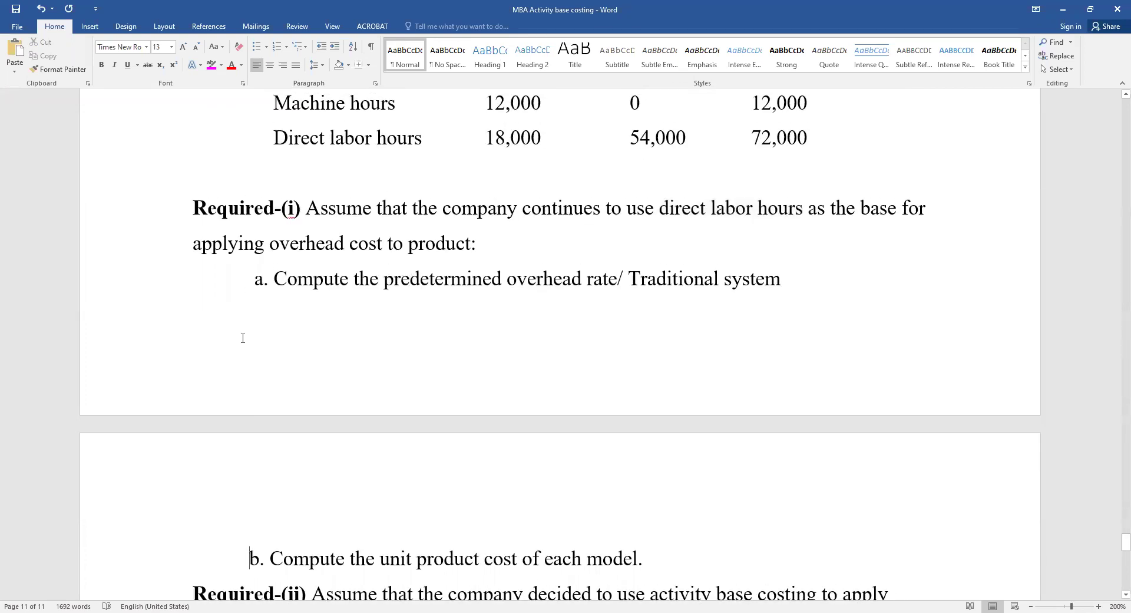
pyautogui.scroll(-3, 494, 332)
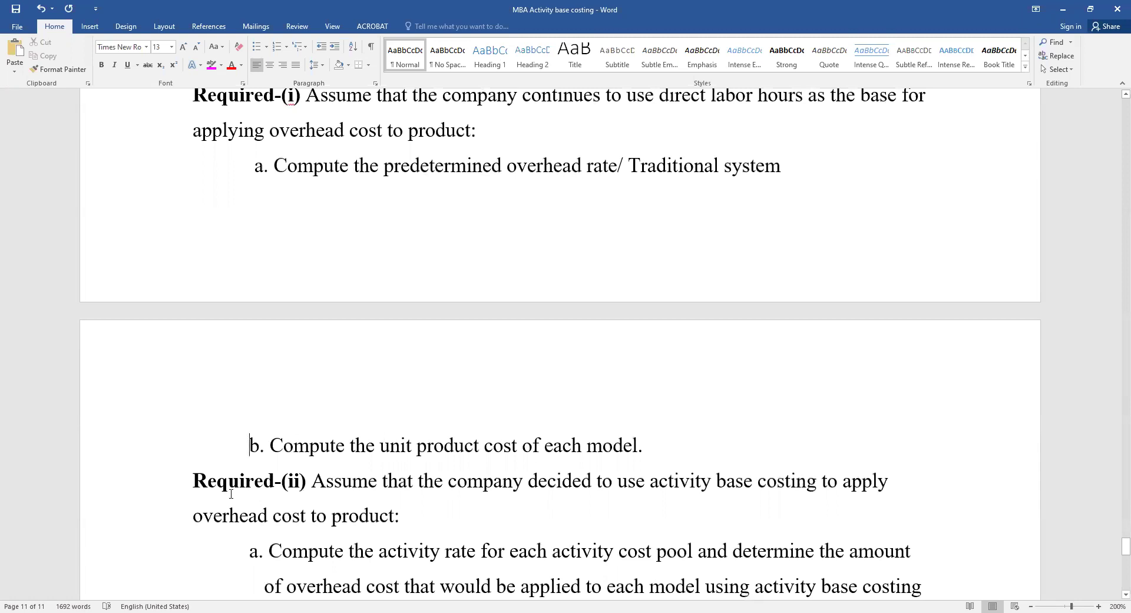
pyautogui.scroll(-3, 231, 494)
pyautogui.moveTo(326, 368); pyautogui.dragTo(876, 372)
pyautogui.click(786, 369)
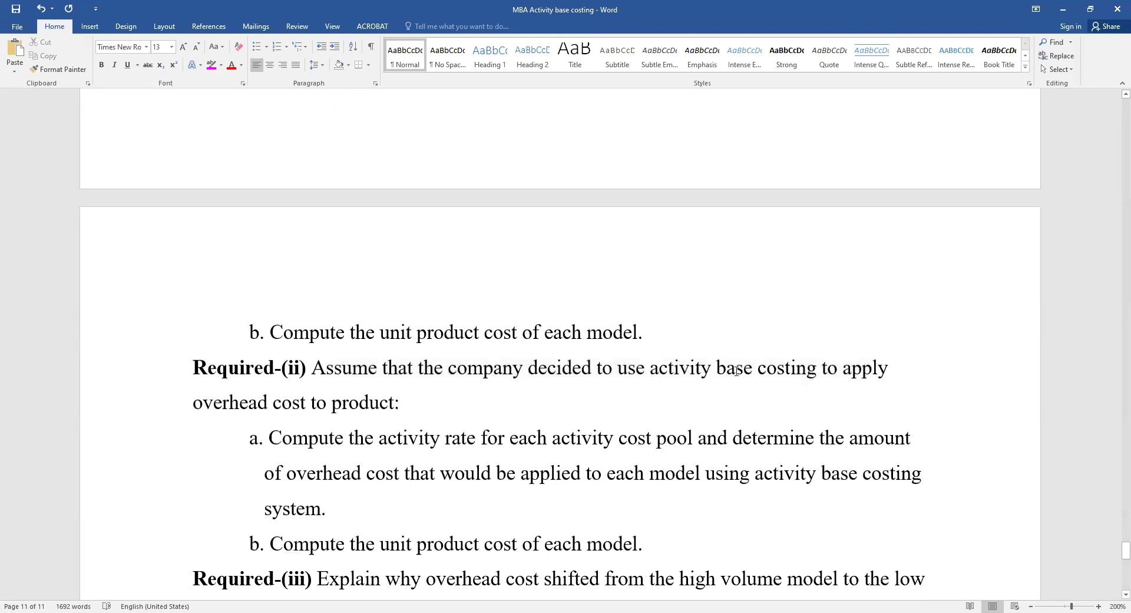
pyautogui.moveTo(270, 437); pyautogui.dragTo(754, 439)
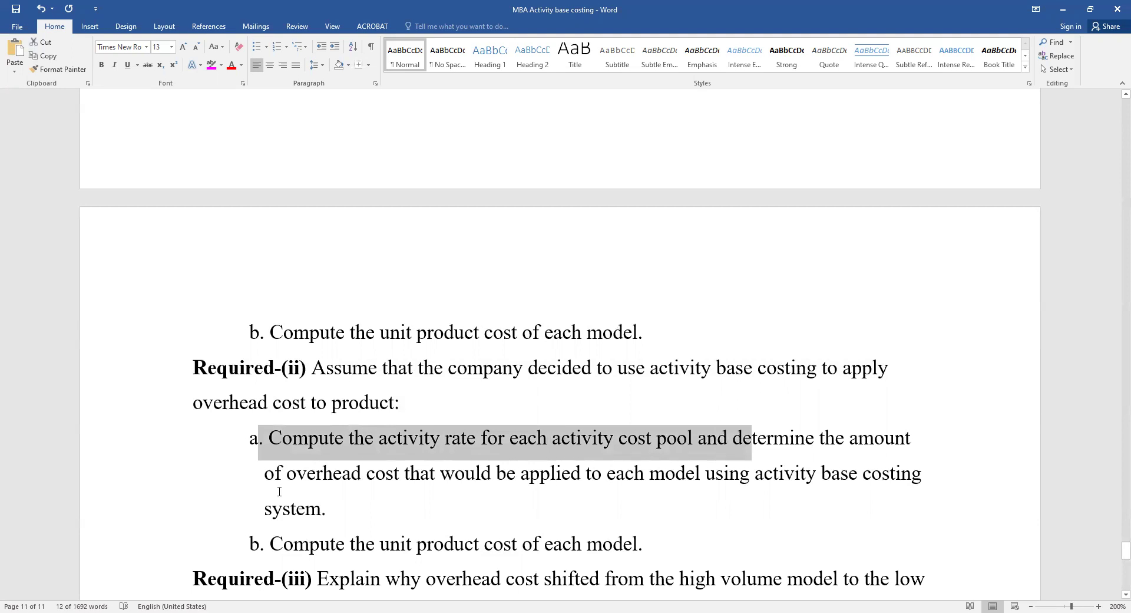
pyautogui.click(277, 483)
pyautogui.scroll(-1, 277, 484)
pyautogui.moveTo(270, 487); pyautogui.dragTo(330, 454)
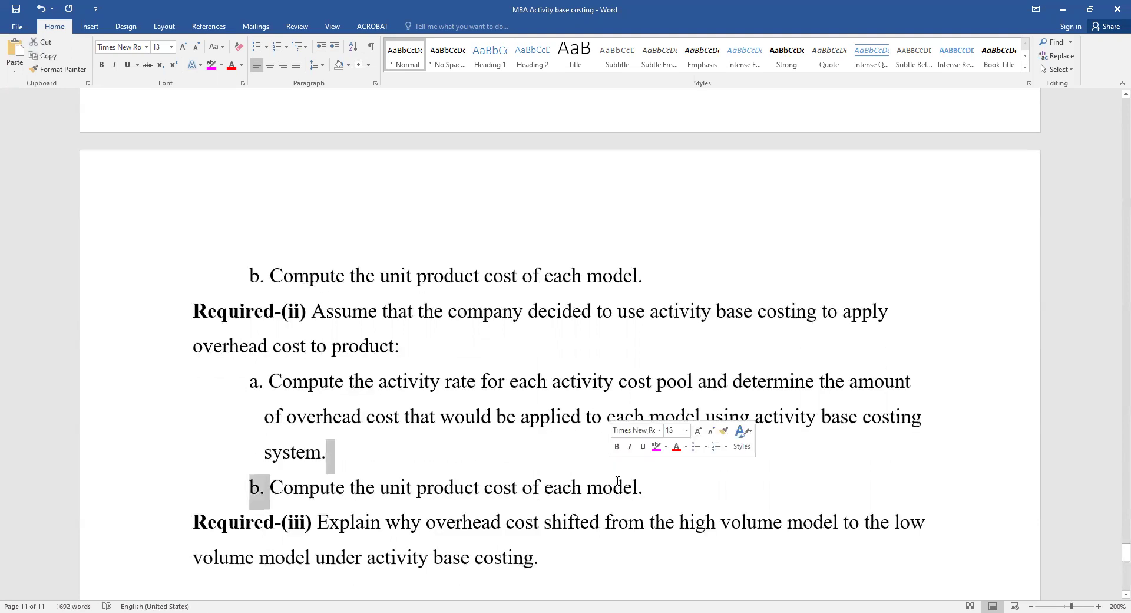
pyautogui.moveTo(643, 486); pyautogui.dragTo(206, 460)
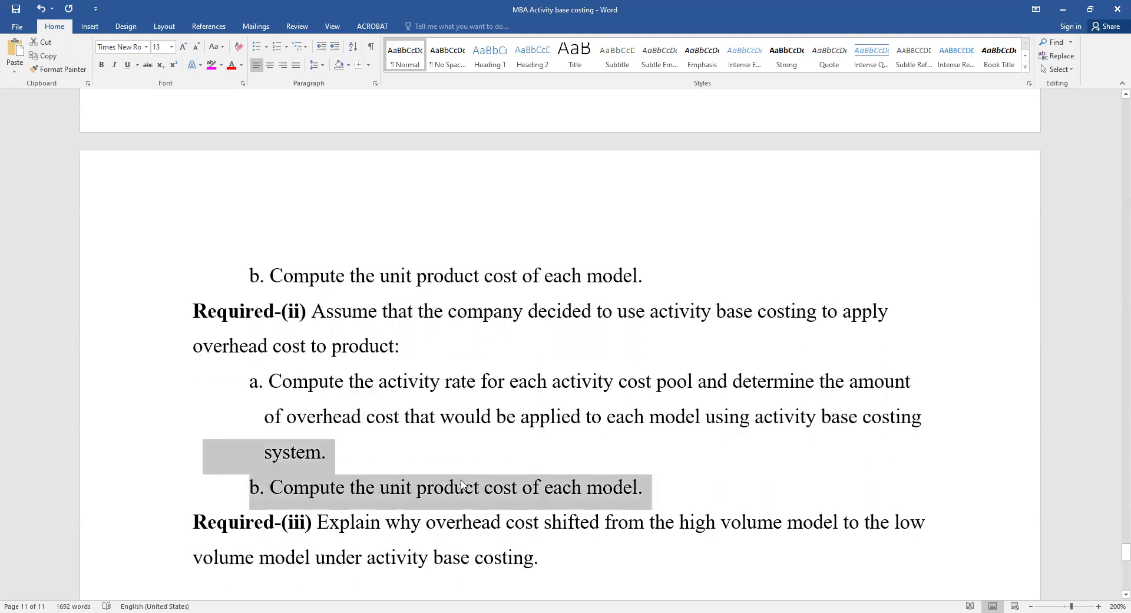
pyautogui.click(406, 450)
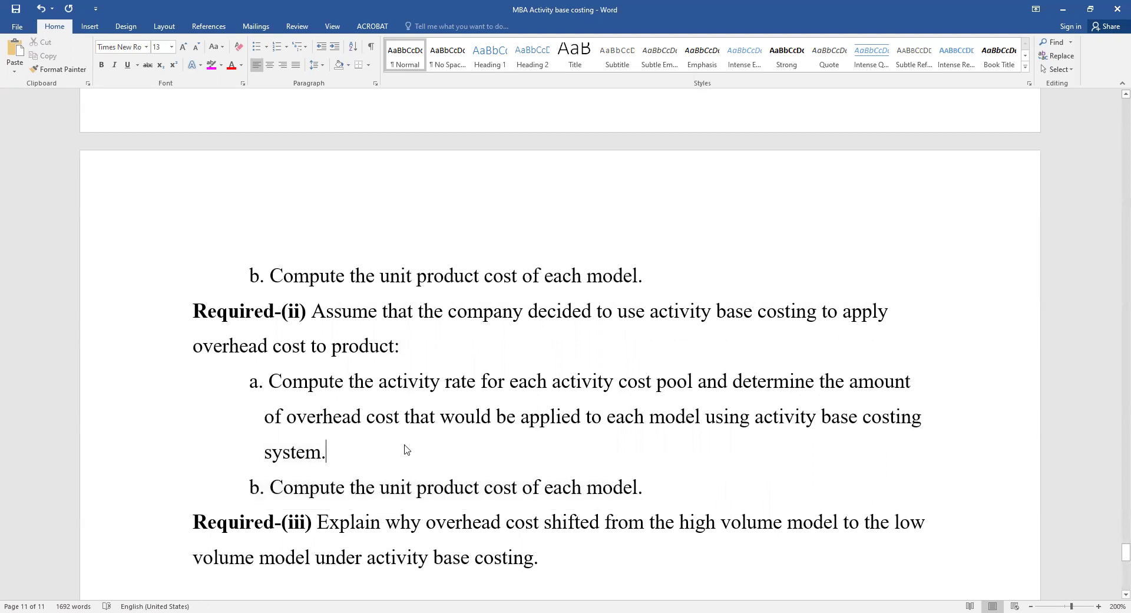
pyautogui.hotkey('ctrl', 's')
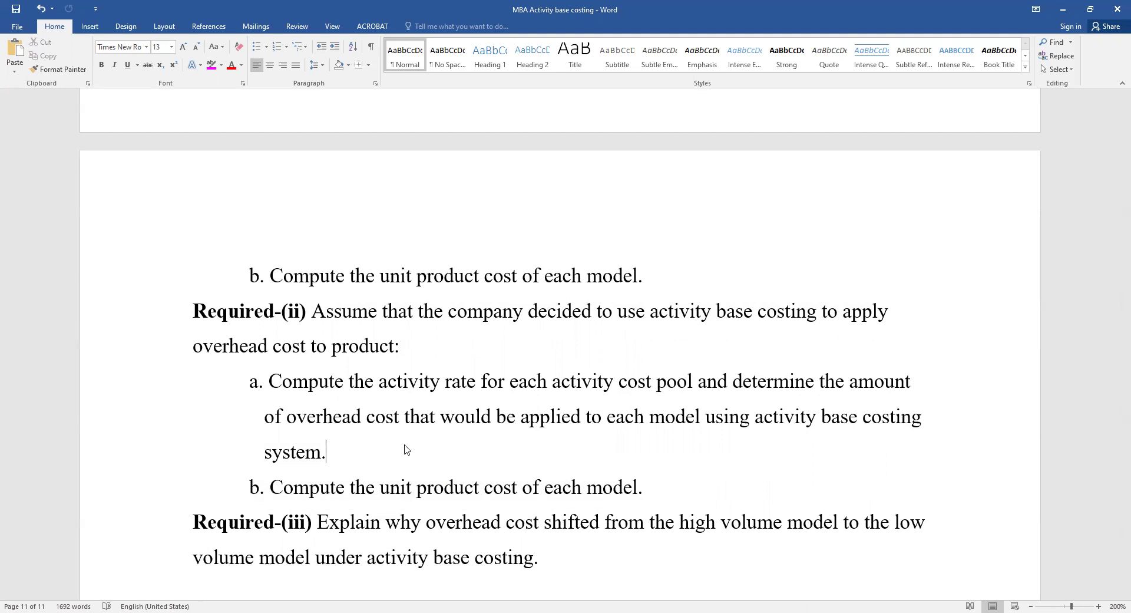
# Add a blank line below the activity table and push the Required questions to the next page
pyautogui.scroll(15, 391, 479)
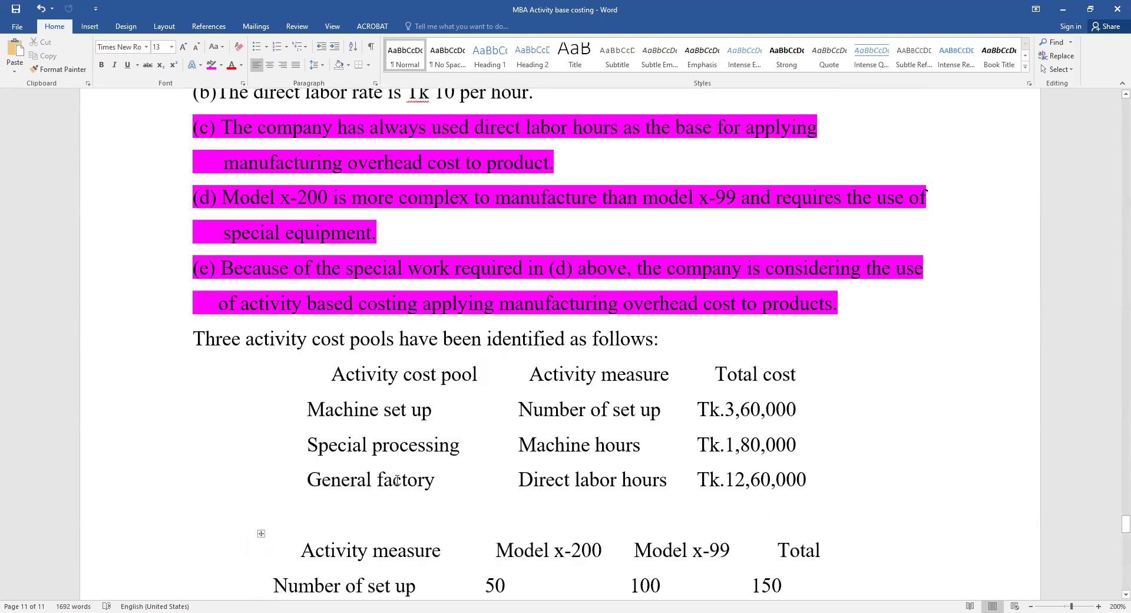
pyautogui.scroll(3, 396, 479)
pyautogui.scroll(-8, 344, 495)
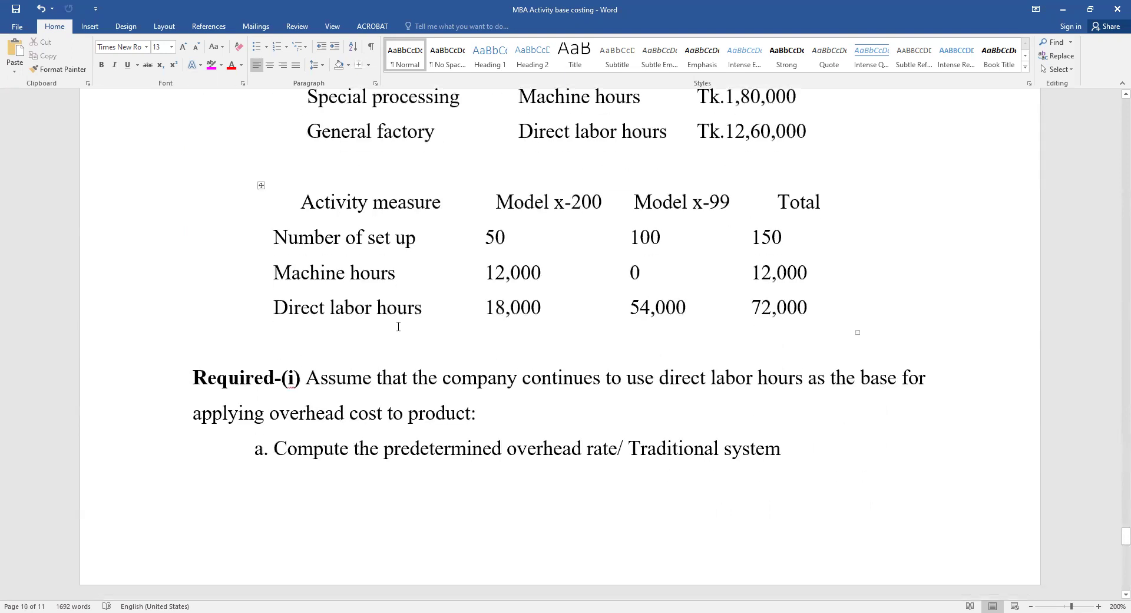
pyautogui.scroll(-5, 331, 328)
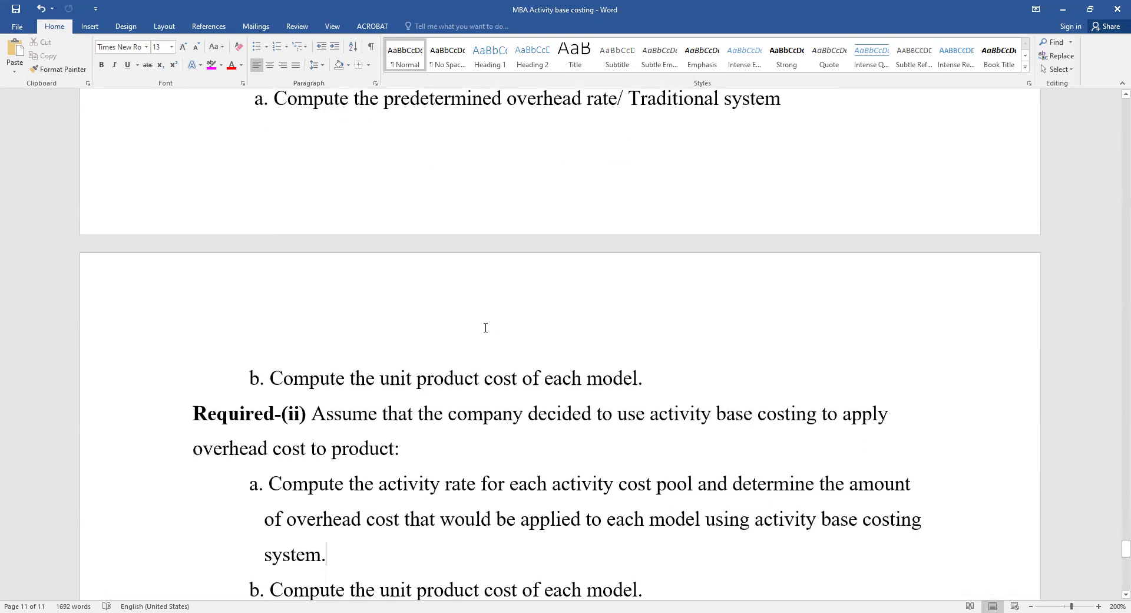
pyautogui.scroll(5, 485, 328)
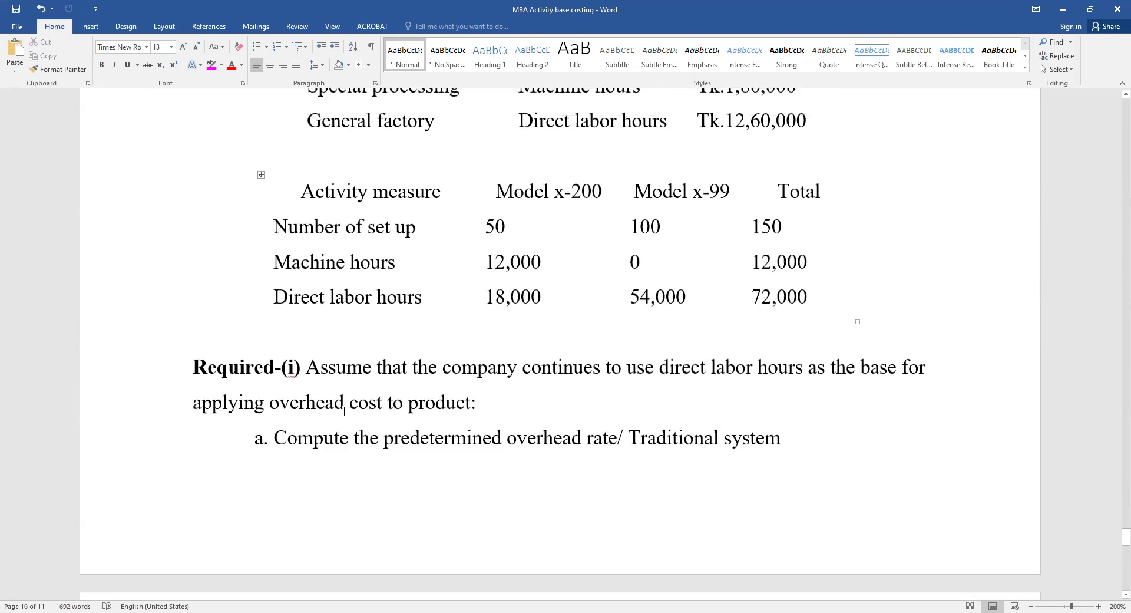
pyautogui.click(586, 335)
pyautogui.press('Return')
pyautogui.hotkey('ctrl', 'Return')
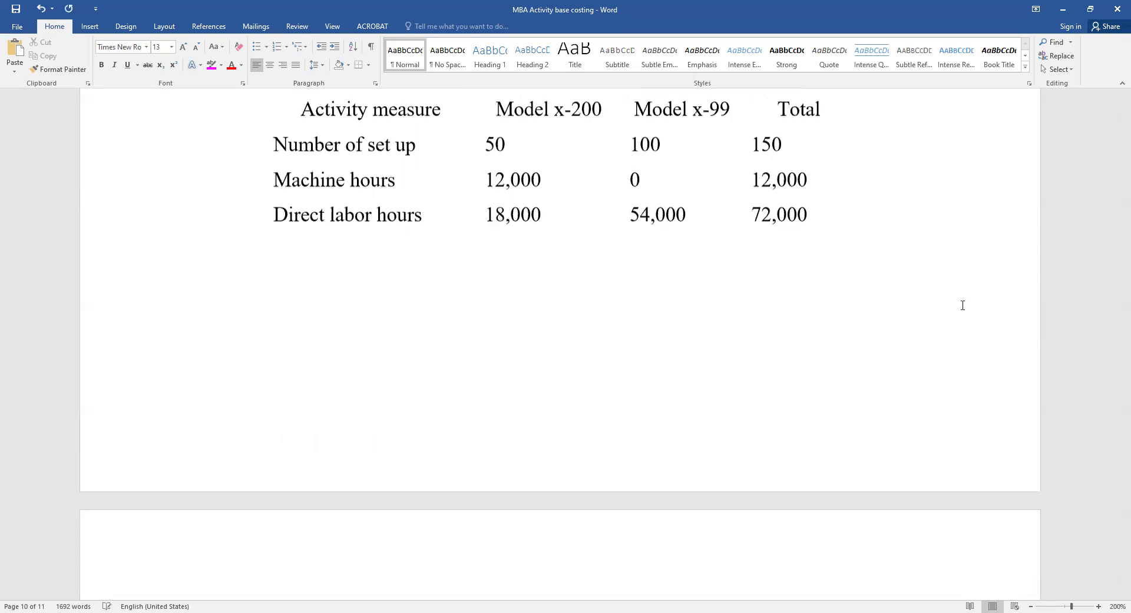
# Type the heading 'Required-(1) a calculation of overhead rate' on the blank line
pyautogui.scroll(3, 687, 330)
pyautogui.scroll(-1, 513, 346)
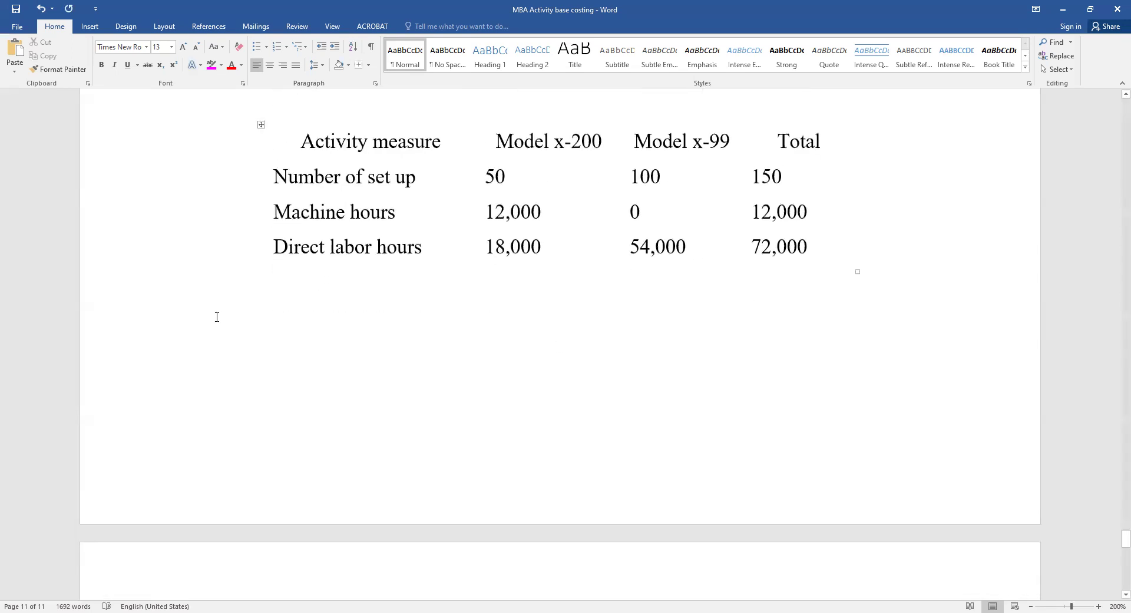
pyautogui.click(218, 312)
pyautogui.write('Re')
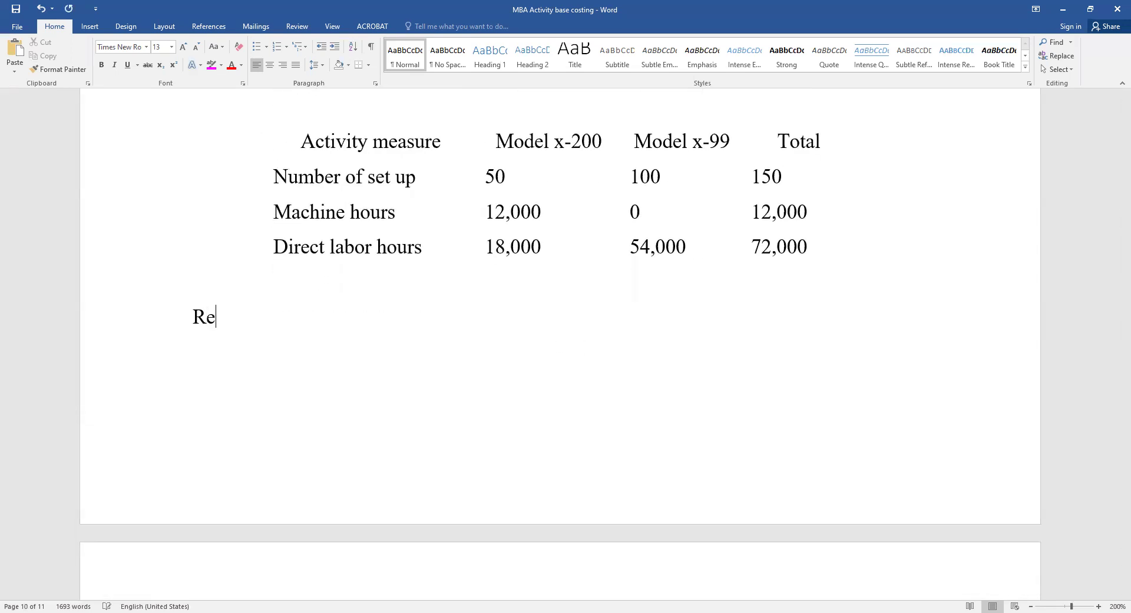
pyautogui.write('quired')
pyautogui.write('-()')
pyautogui.write('1')
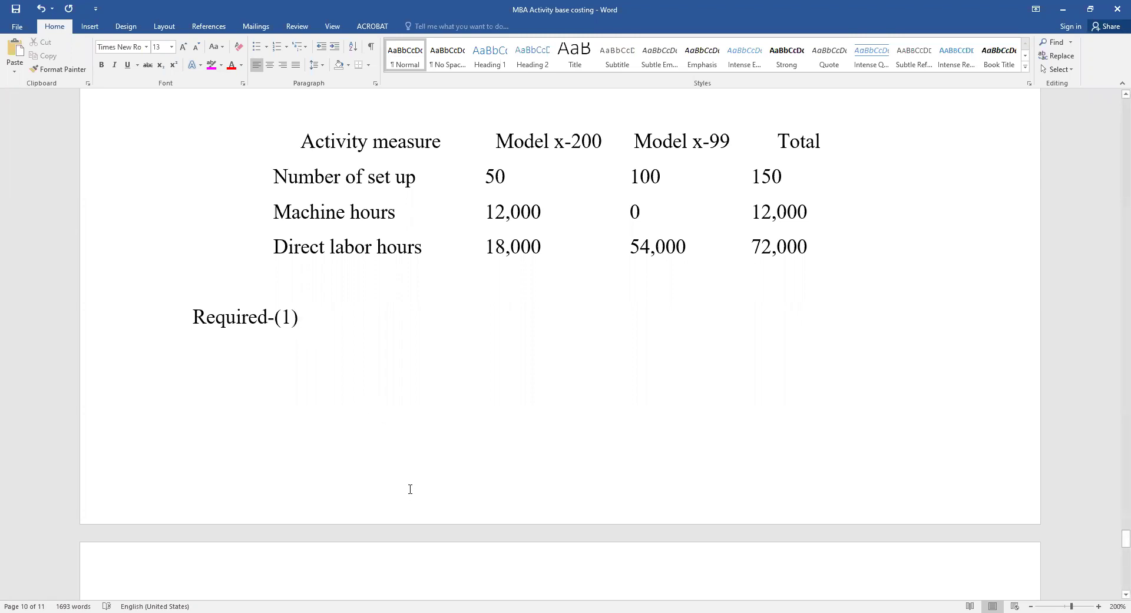
pyautogui.scroll(-6, 410, 489)
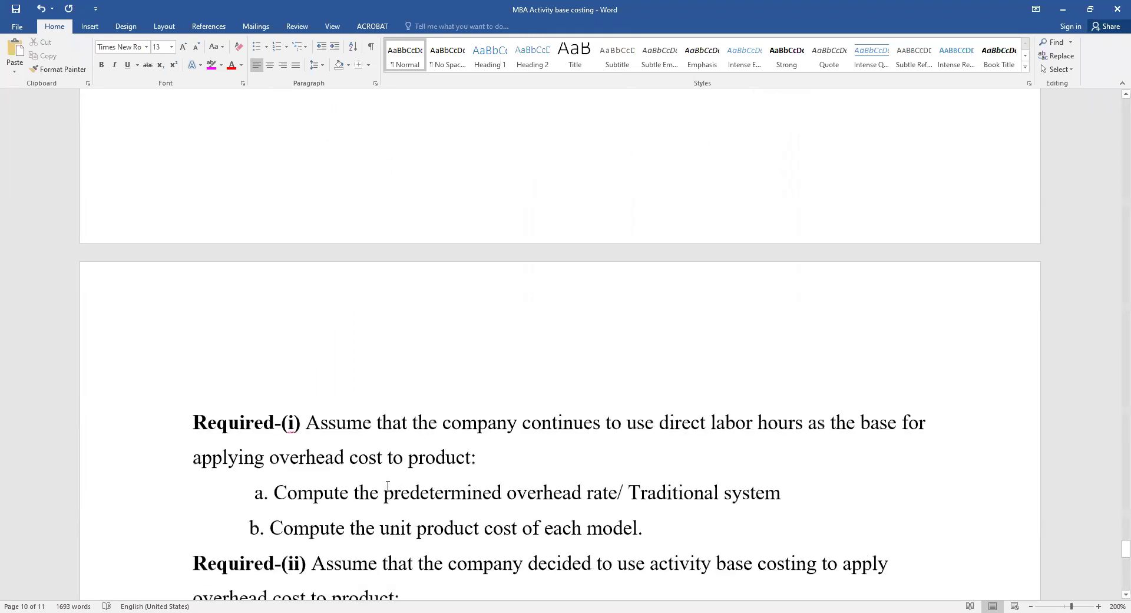
pyautogui.scroll(6, 345, 455)
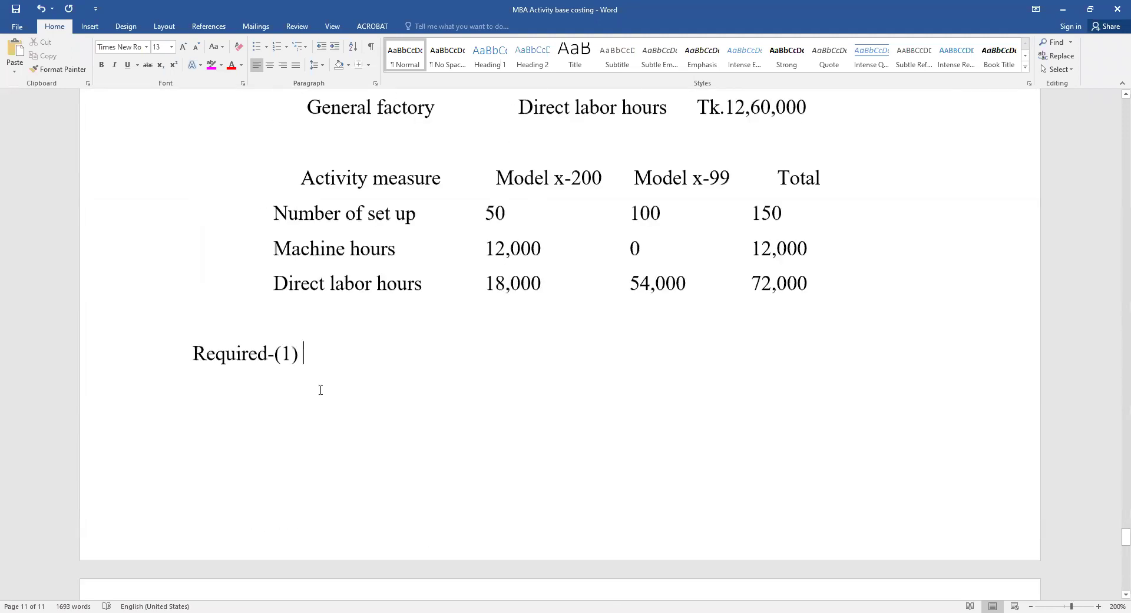
pyautogui.write('a ')
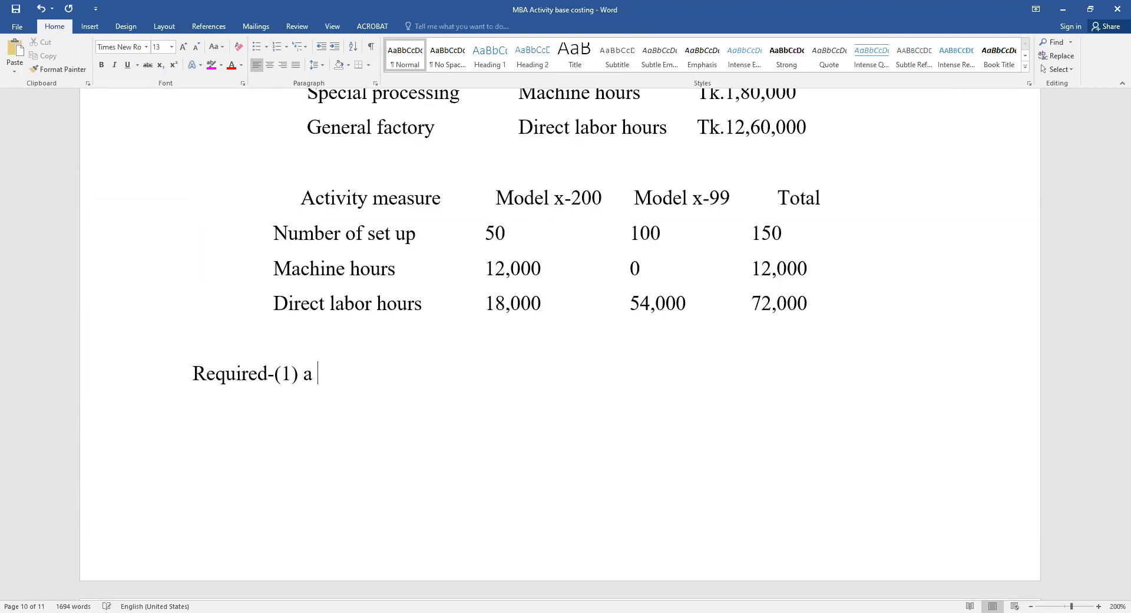
pyautogui.write('calculation of ')
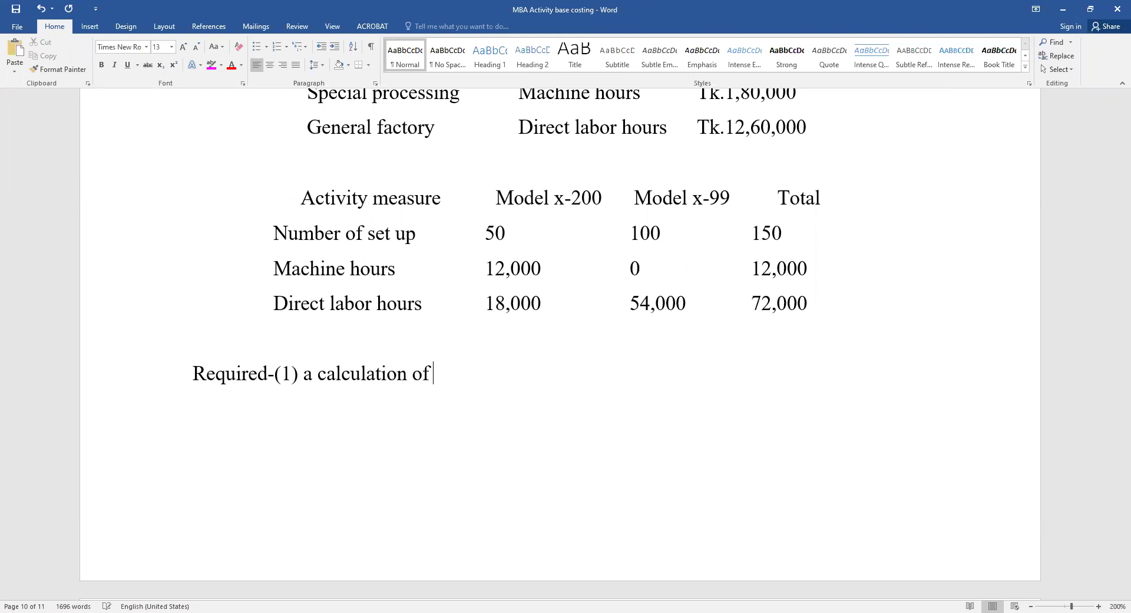
pyautogui.write('overhe')
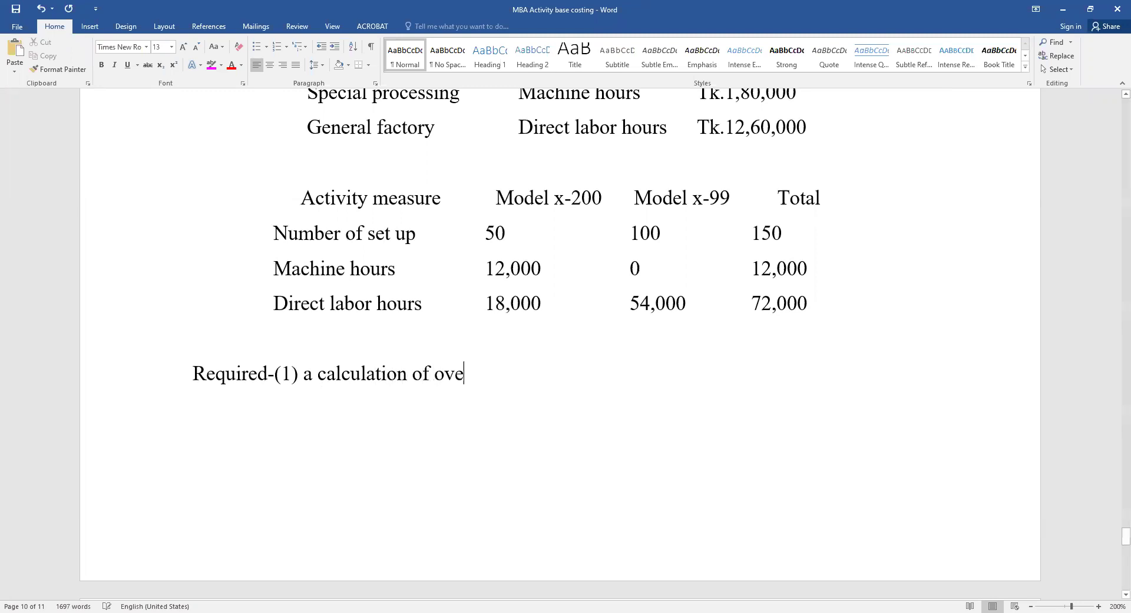
pyautogui.press('BackSpace')
pyautogui.press('BackSpace')
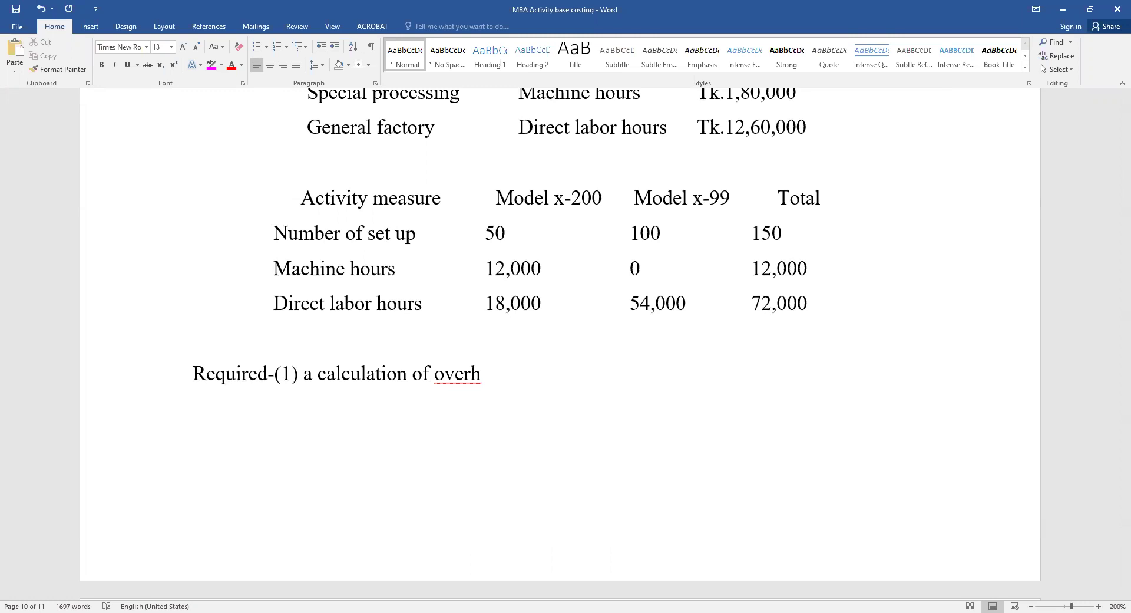
pyautogui.write('ead rate')
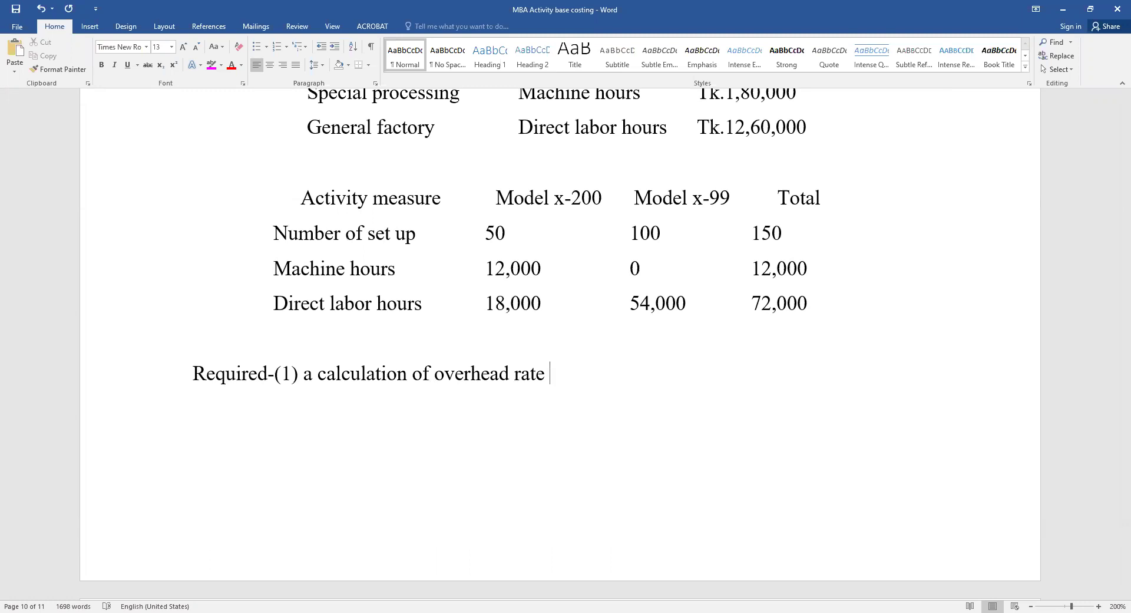
# Put 'a' in parentheses and extend the heading with 'under traditional method / pre ditermination'
pyautogui.click(313, 379)
pyautogui.write(') ')
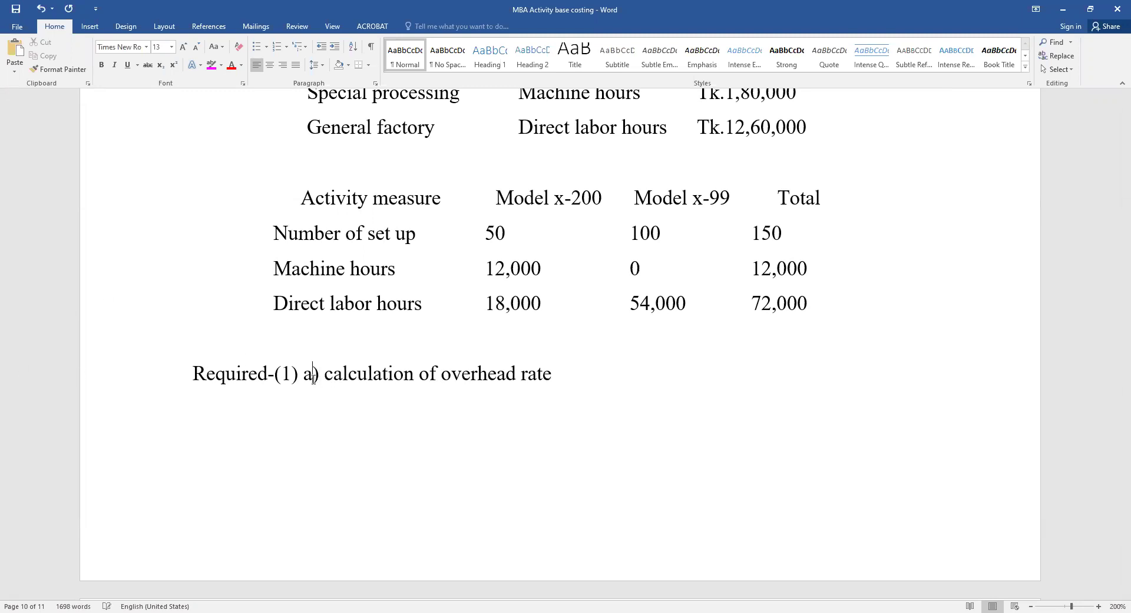
pyautogui.write('(')
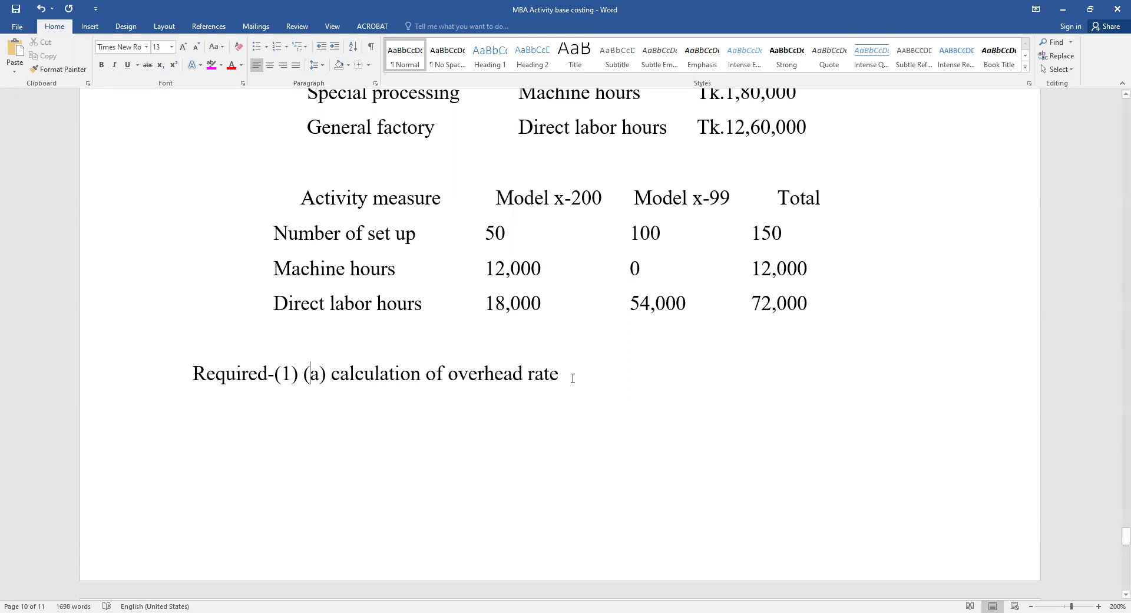
pyautogui.click(564, 377)
pyautogui.write('unde')
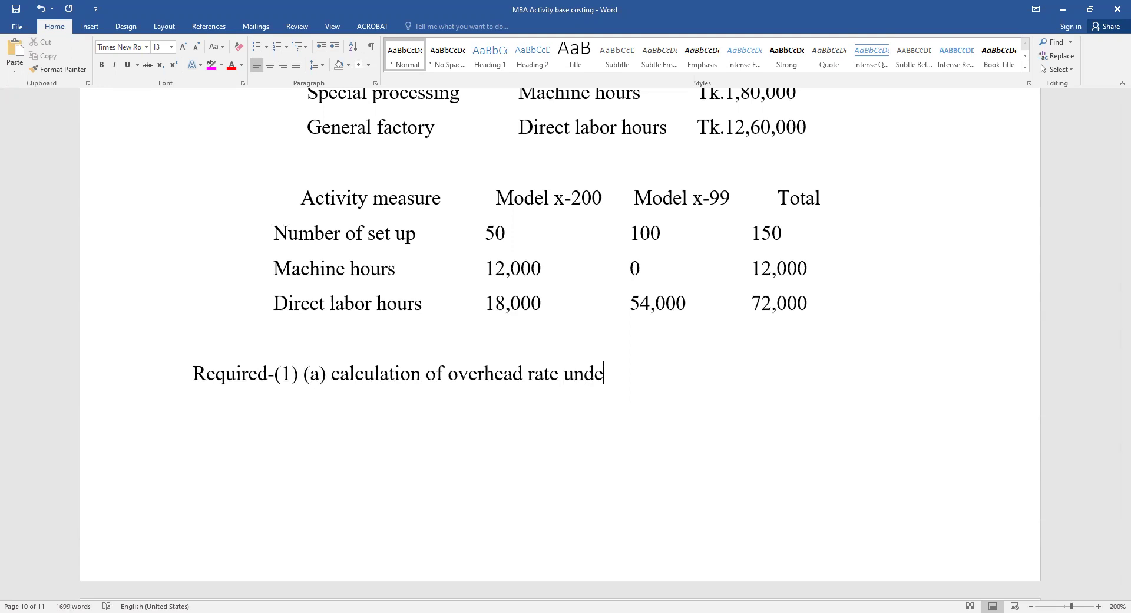
pyautogui.write('r traditiona')
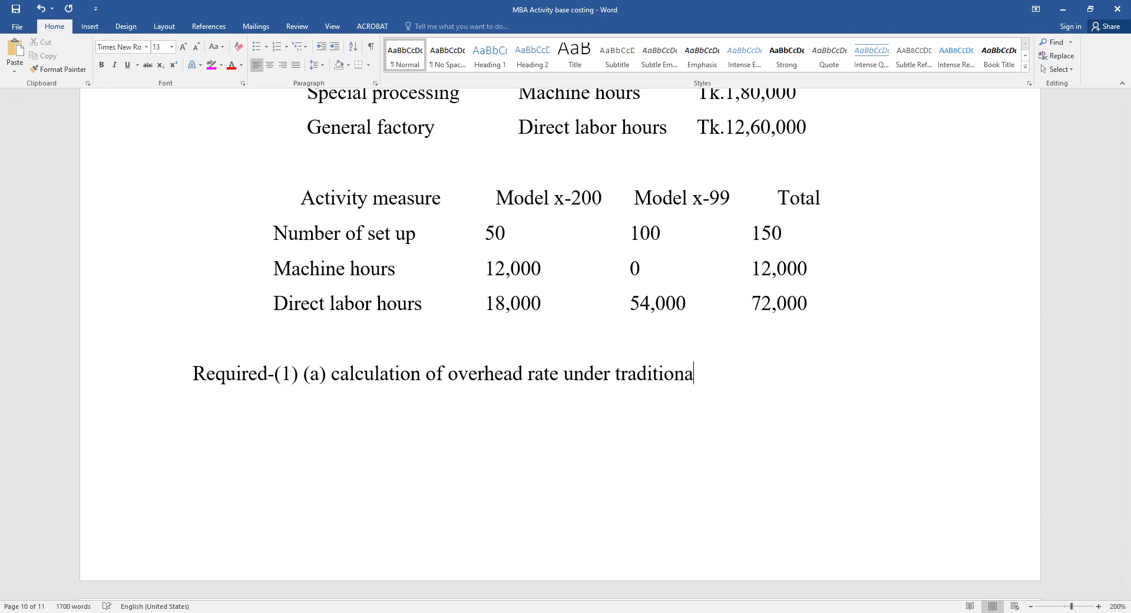
pyautogui.write('l methode')
pyautogui.press('BackSpace')
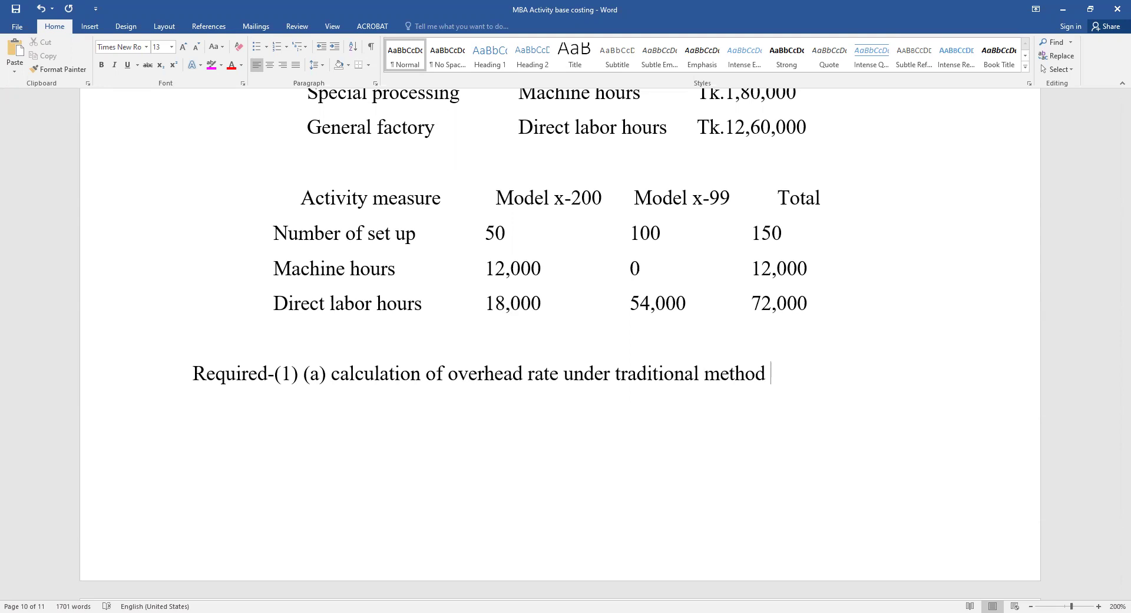
pyautogui.write('/ pre diterm')
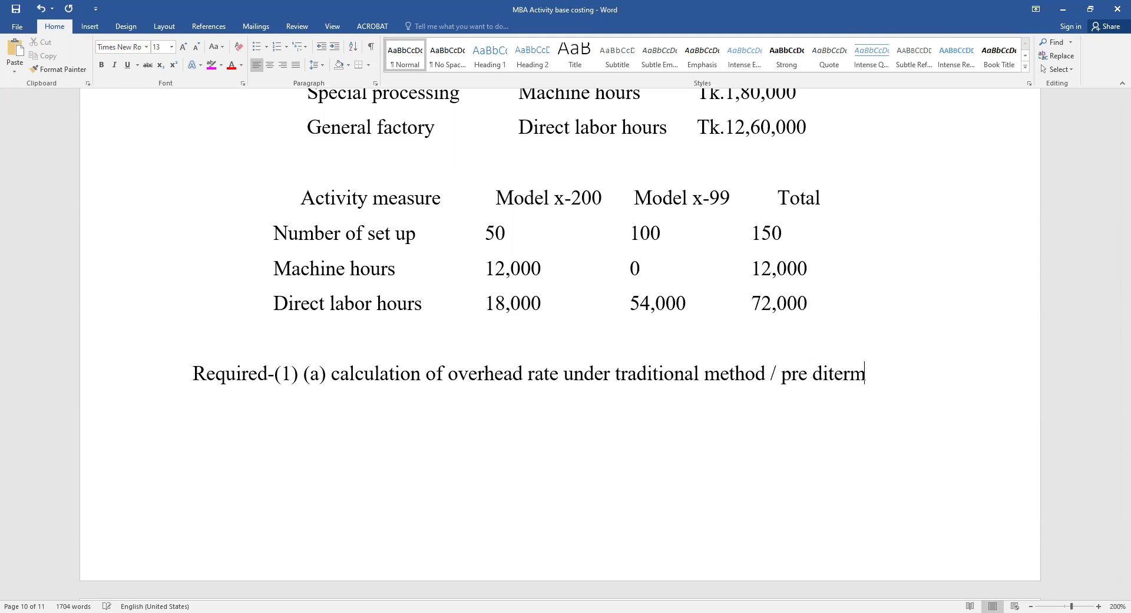
pyautogui.press('BackSpace')
pyautogui.press('BackSpace')
pyautogui.press('BackSpace')
pyautogui.press('BackSpace')
pyautogui.press('BackSpace')
pyautogui.write('etermination')
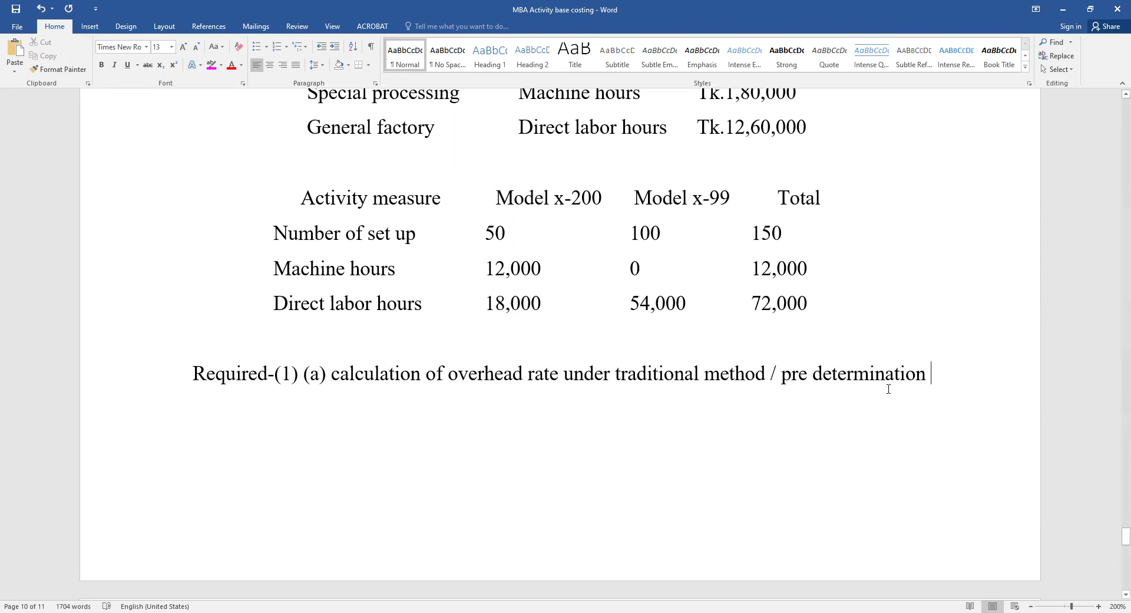
# On a new line below the heading, write 'Overhead rate ='
pyautogui.press('Return')
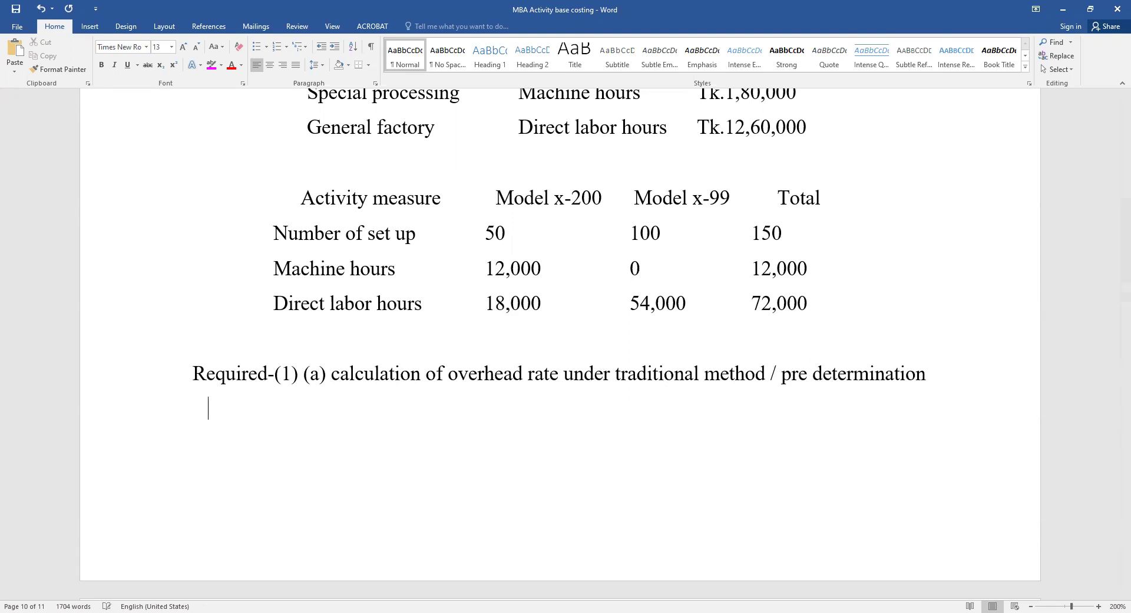
pyautogui.write('overhead ')
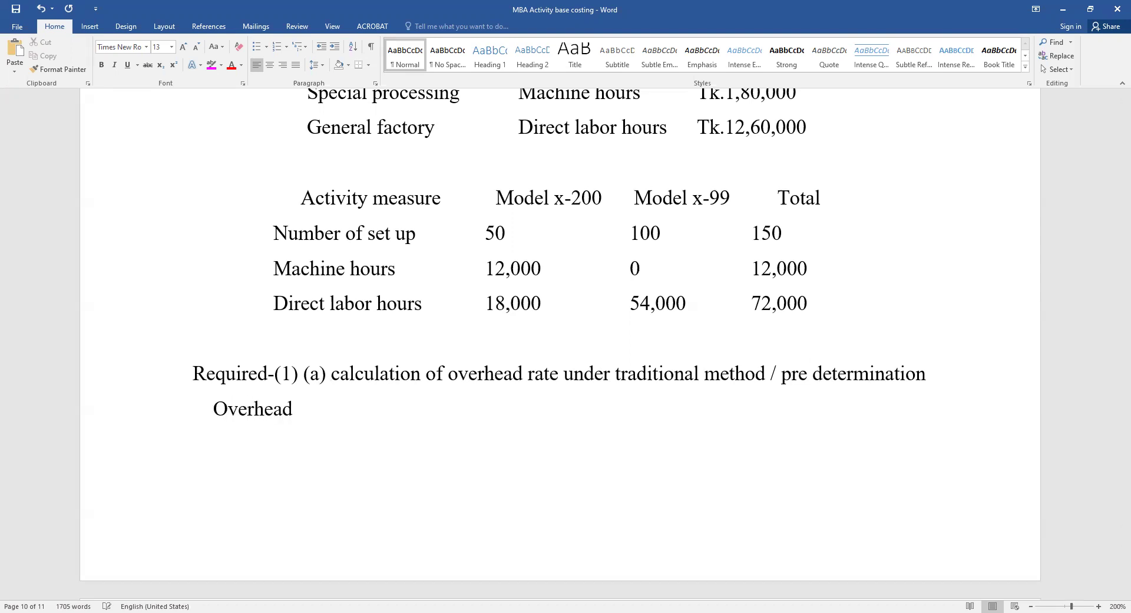
pyautogui.write('=')
pyautogui.click(199, 408)
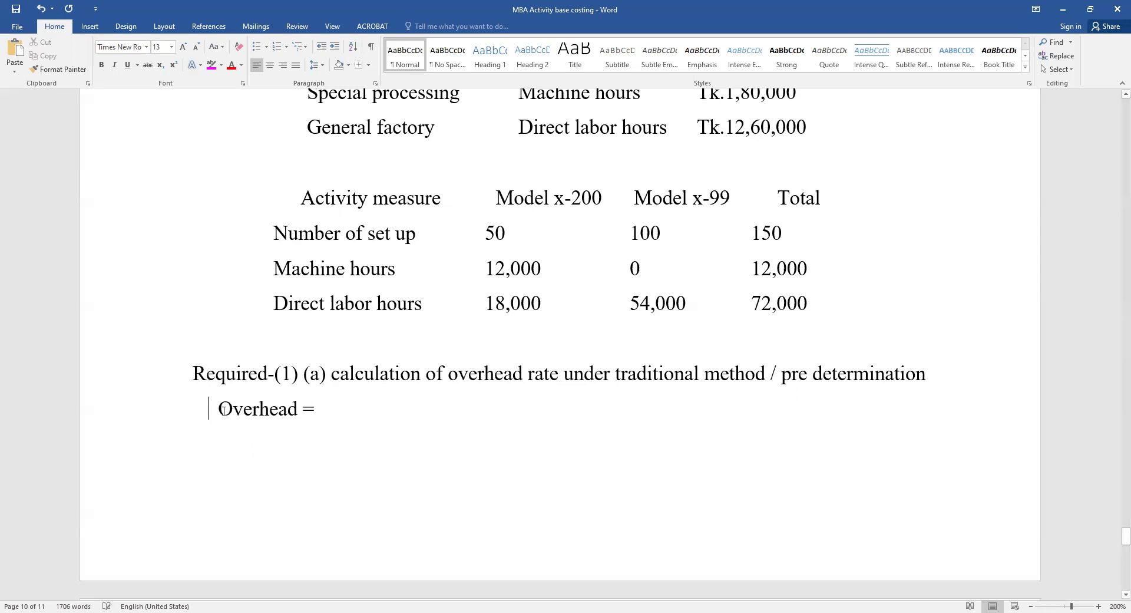
pyautogui.click(357, 411)
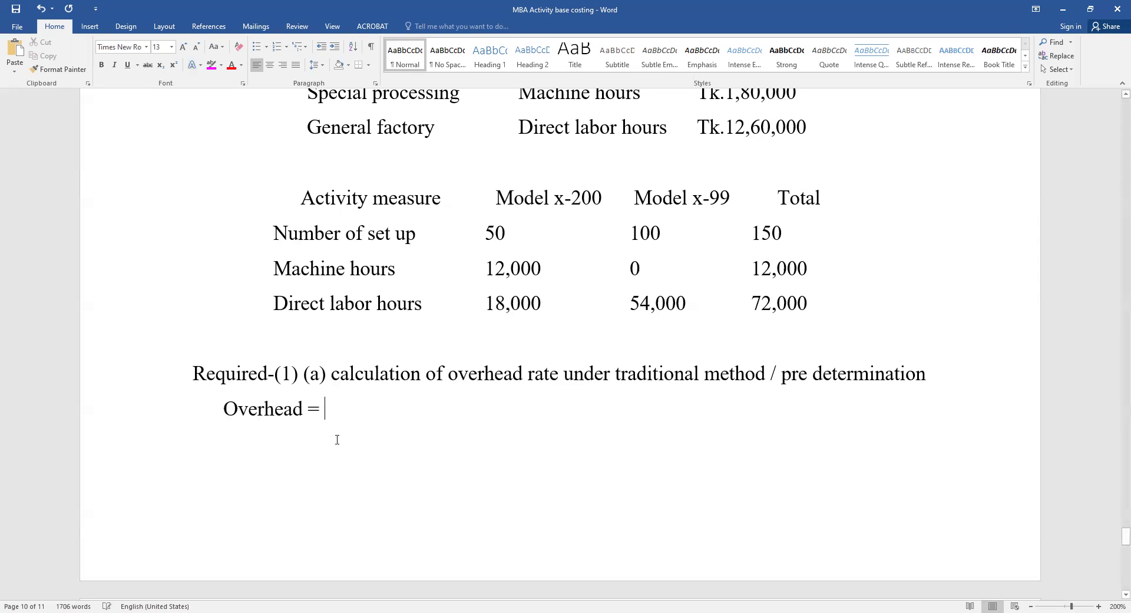
pyautogui.moveTo(301, 411); pyautogui.dragTo(210, 417)
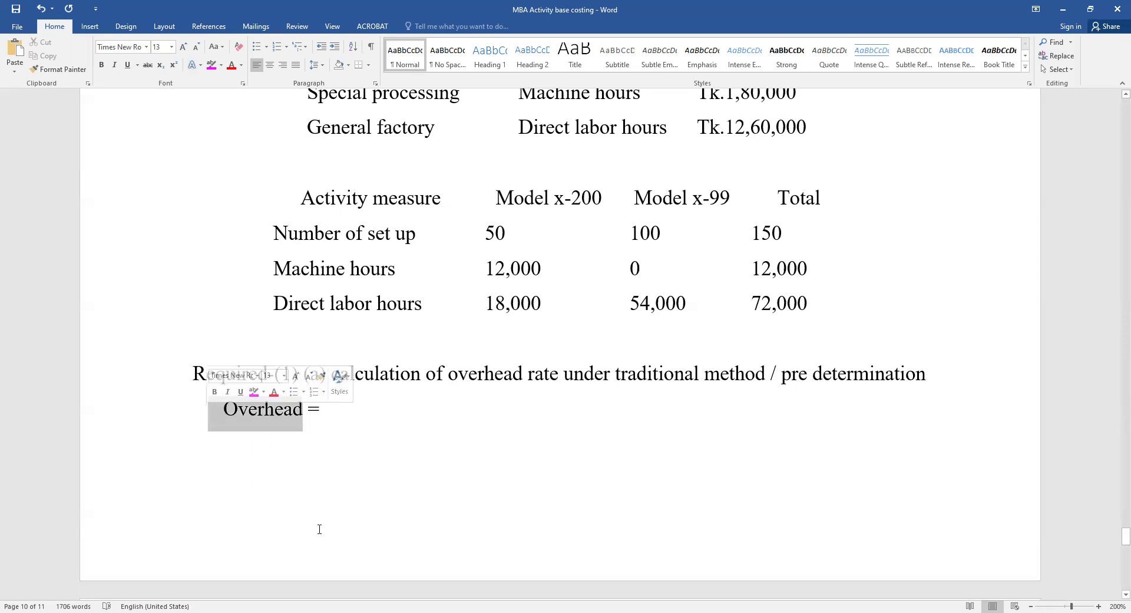
pyautogui.write('Over')
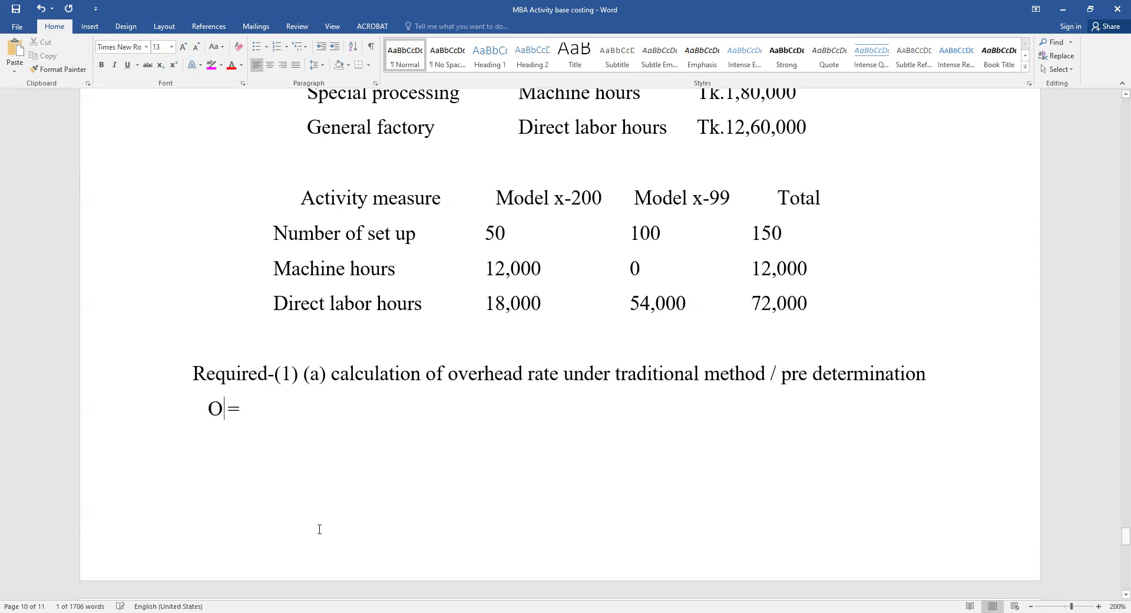
pyautogui.write('head rate')
pyautogui.press('Right')
pyautogui.press('Right')
# Insert an equation fraction 'total cost' over 'Total labor Hour', followed by '='
pyautogui.click(90, 25)
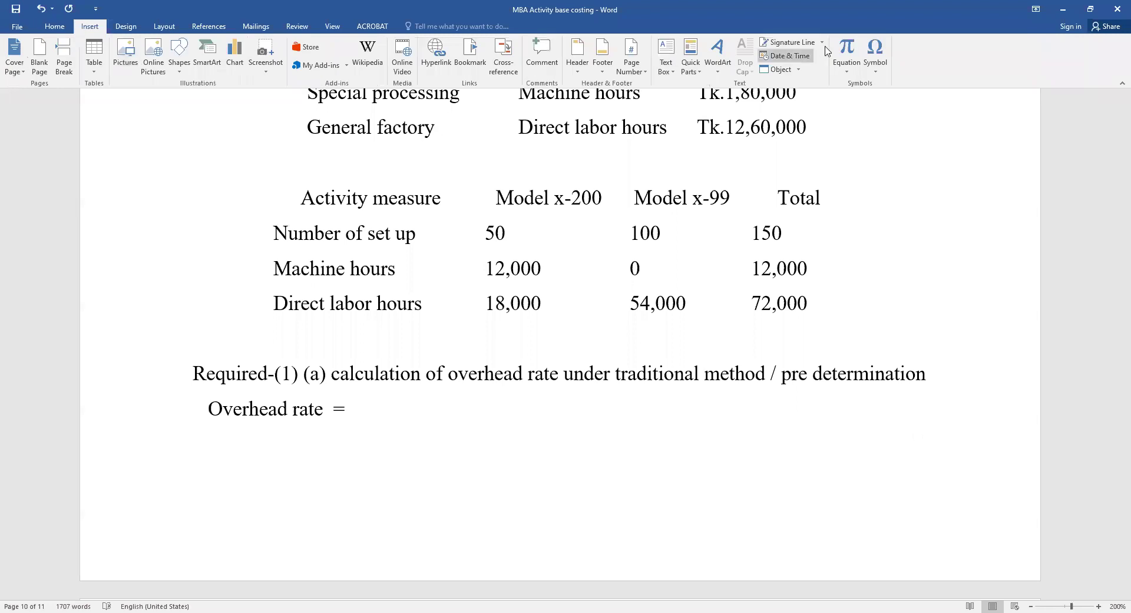
pyautogui.click(846, 50)
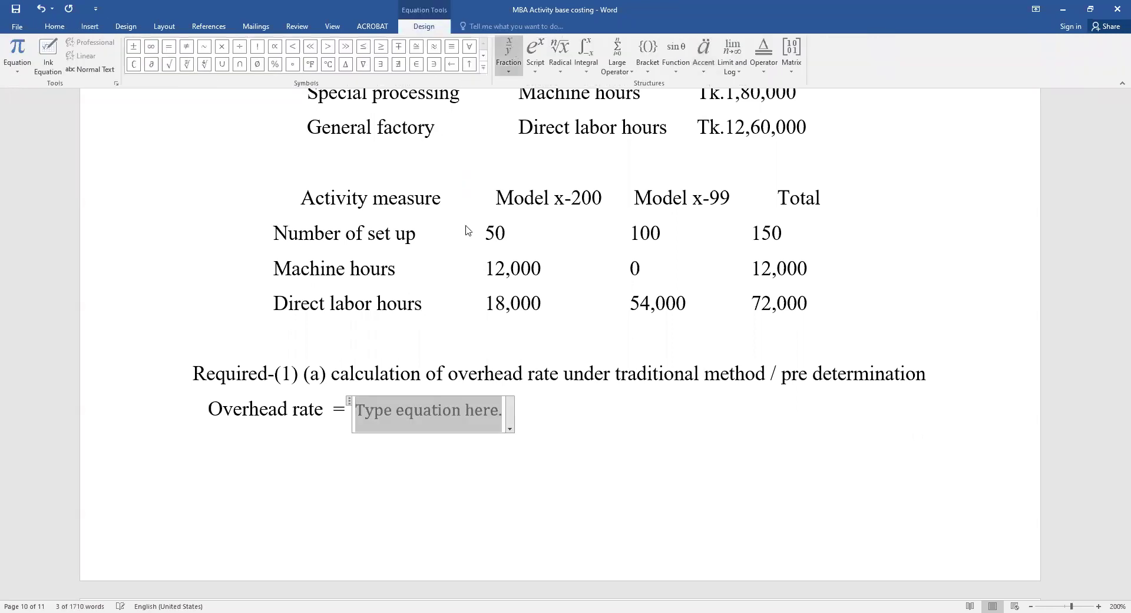
pyautogui.click(510, 50)
pyautogui.click(519, 121)
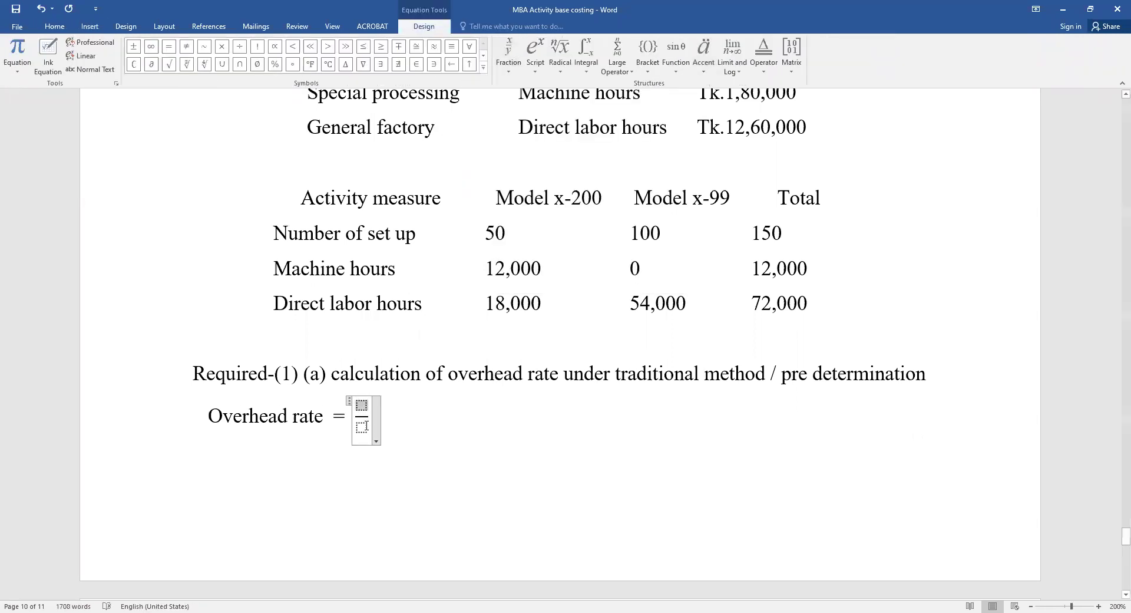
pyautogui.write('total')
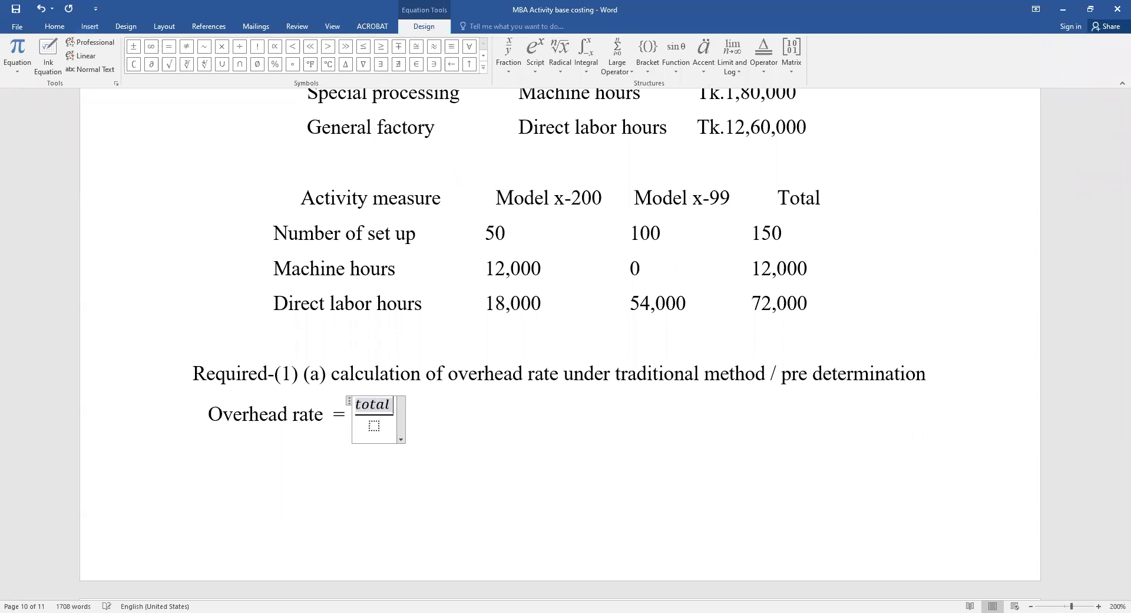
pyautogui.write(' cost')
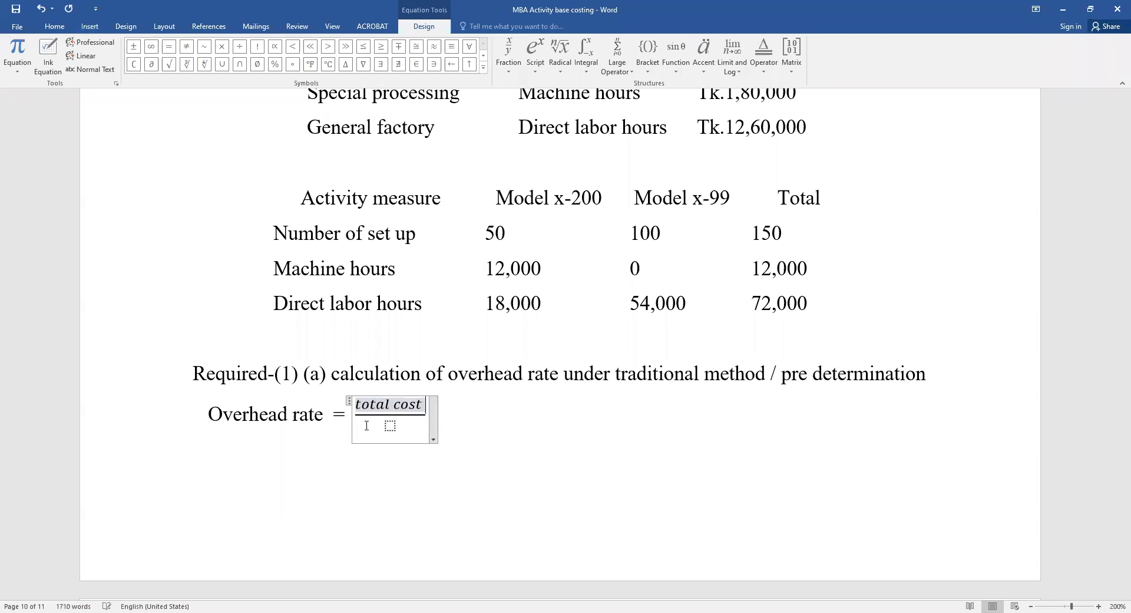
pyautogui.click(366, 425)
pyautogui.write('Total')
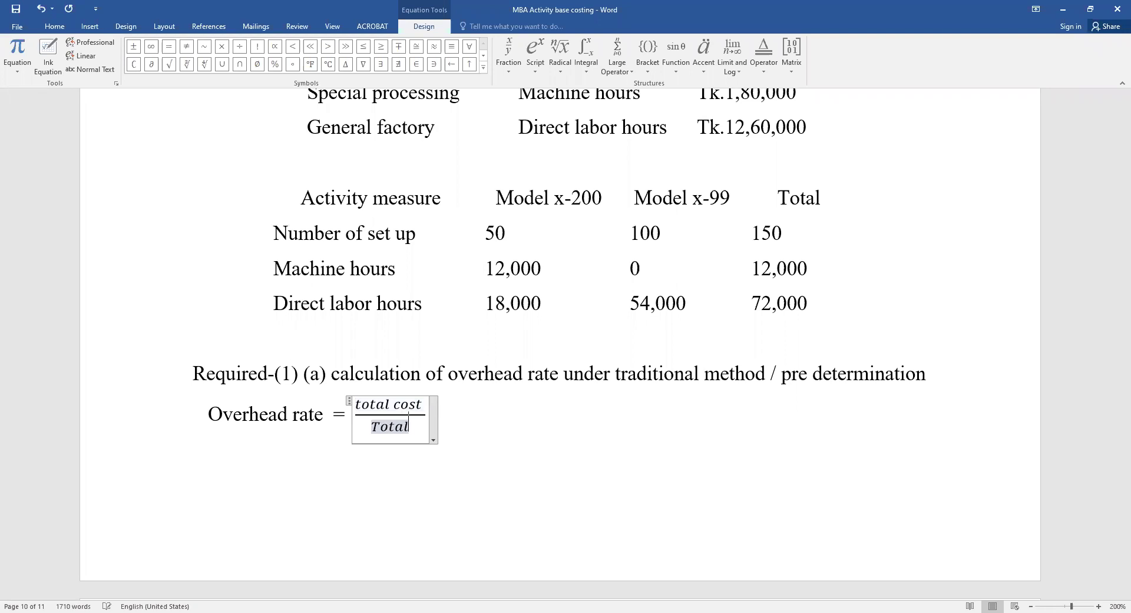
pyautogui.write('abor')
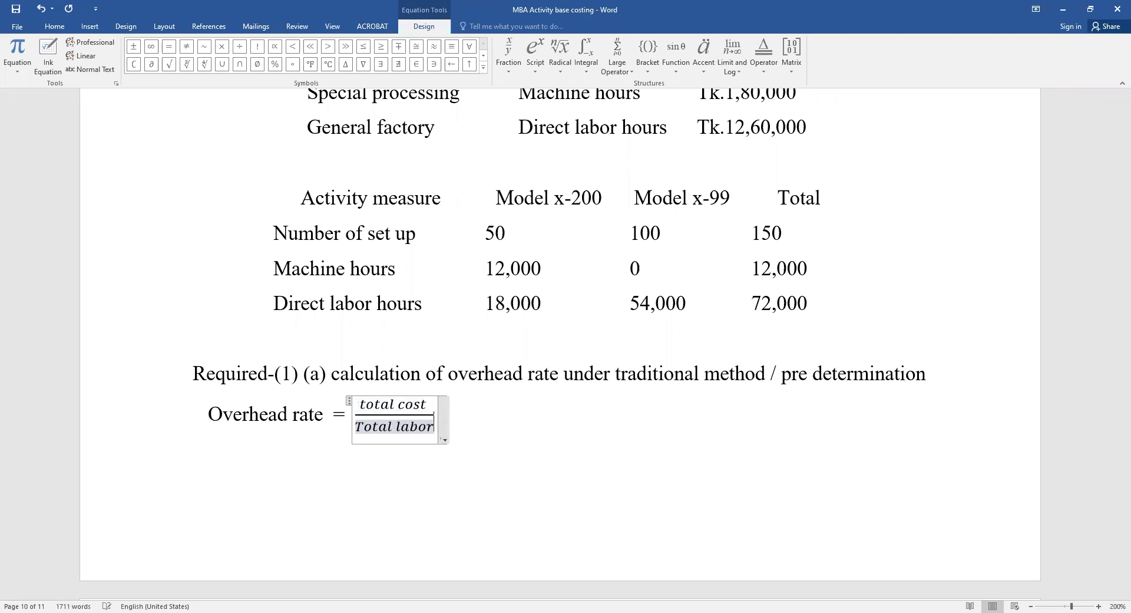
pyautogui.write(' Hour')
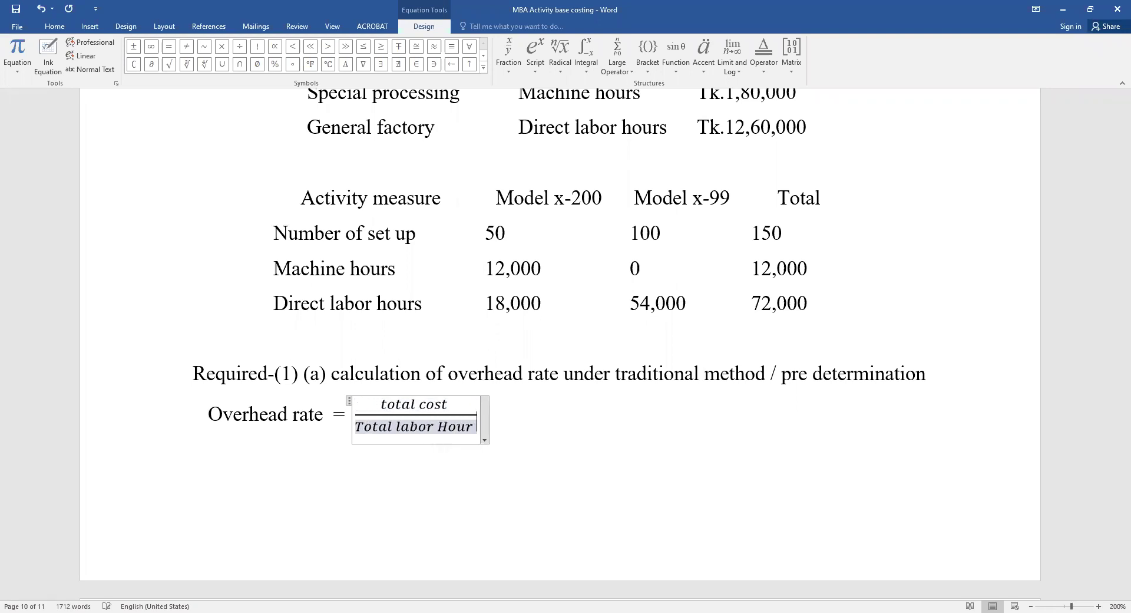
pyautogui.click(514, 421)
pyautogui.write('=')
pyautogui.click(474, 421)
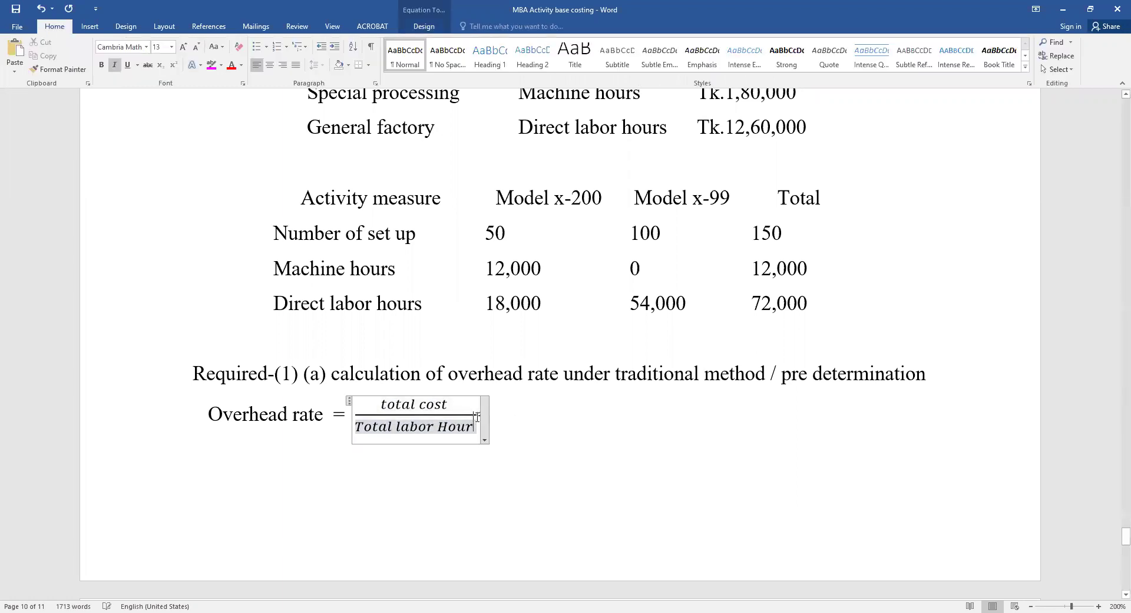
pyautogui.click(537, 420)
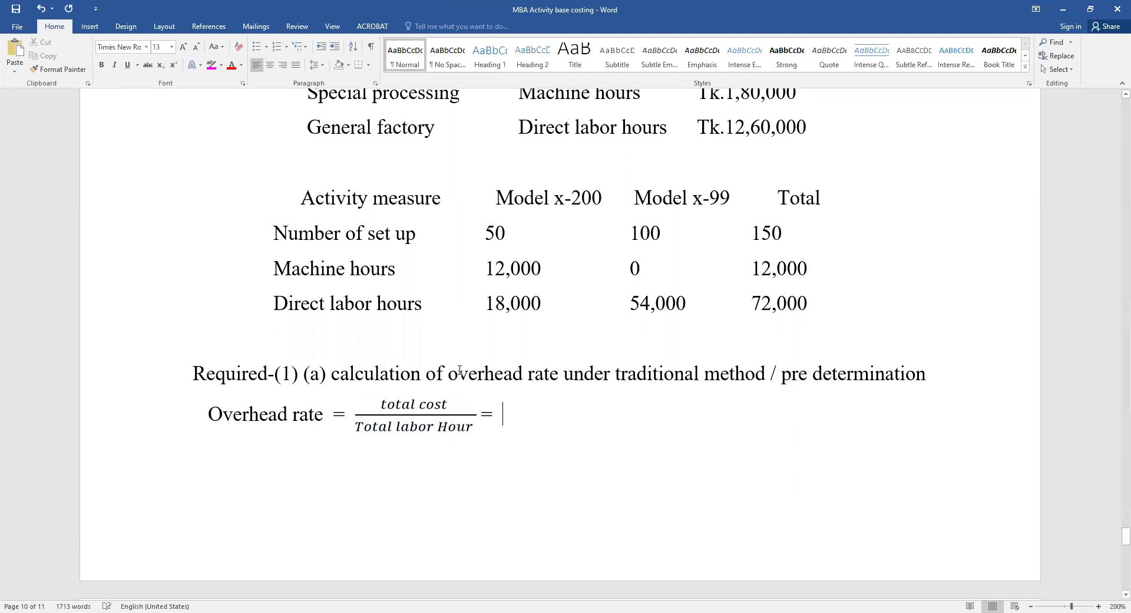
pyautogui.scroll(5, 628, 330)
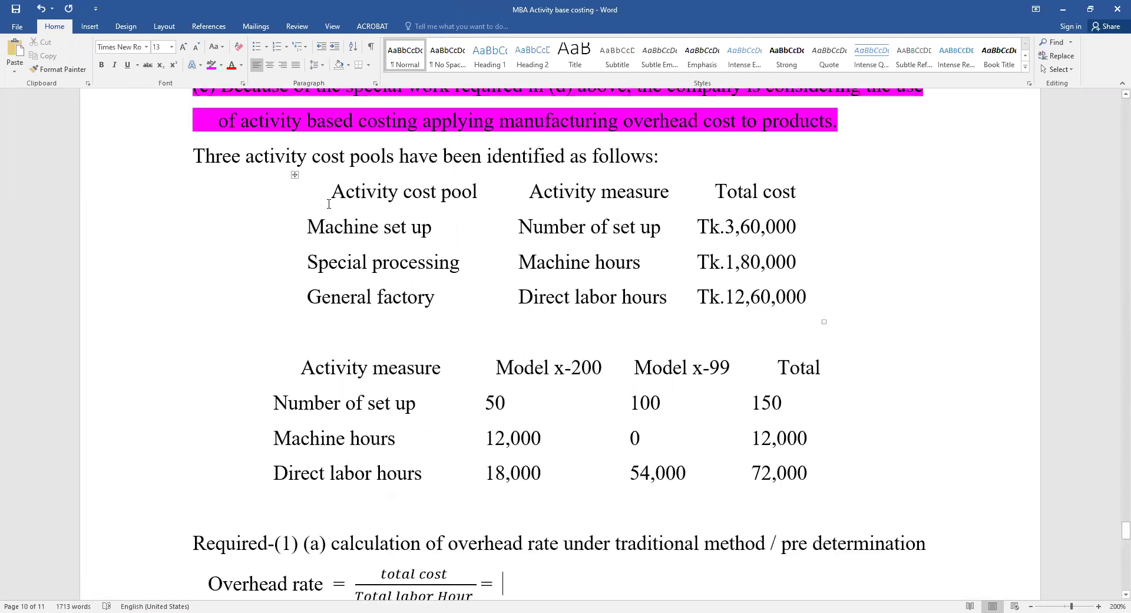
pyautogui.moveTo(370, 229); pyautogui.dragTo(422, 294)
pyautogui.click(402, 296)
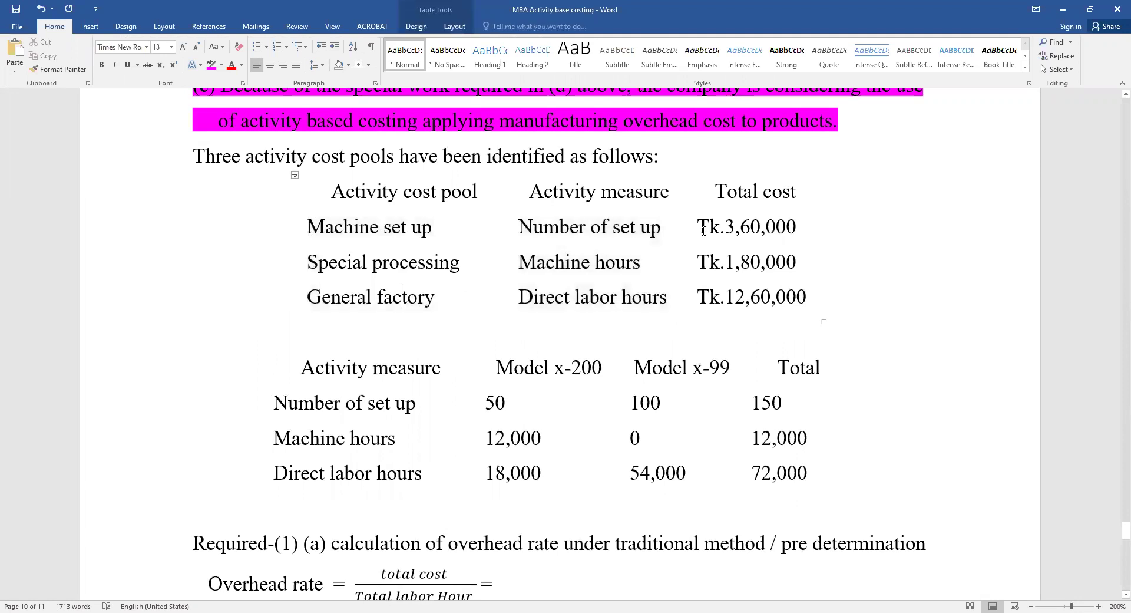
pyautogui.moveTo(825, 230); pyautogui.dragTo(819, 294)
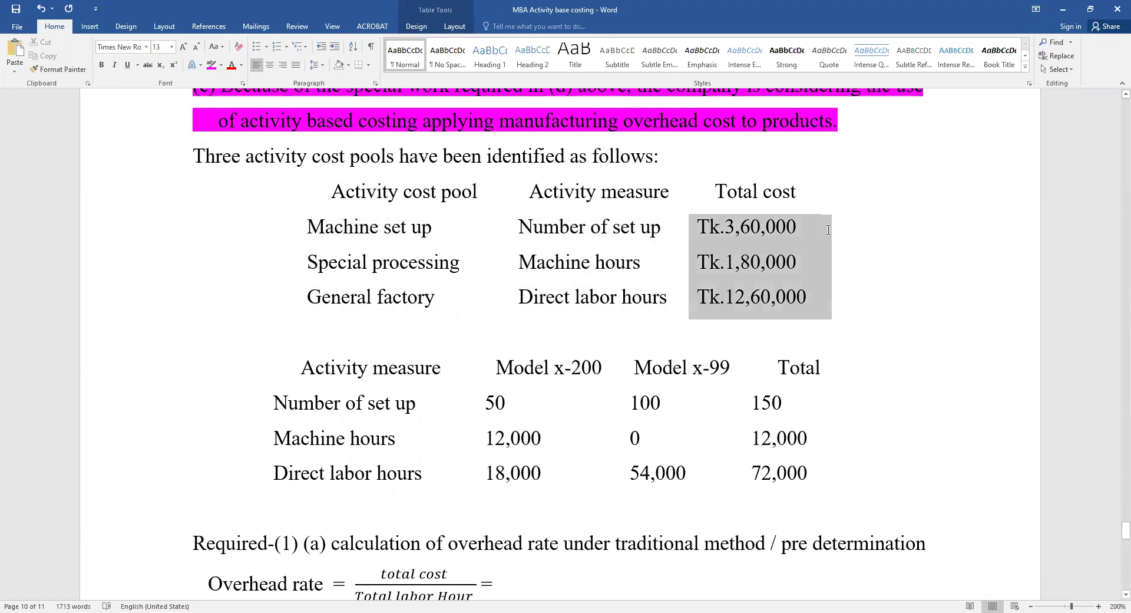
pyautogui.click(761, 296)
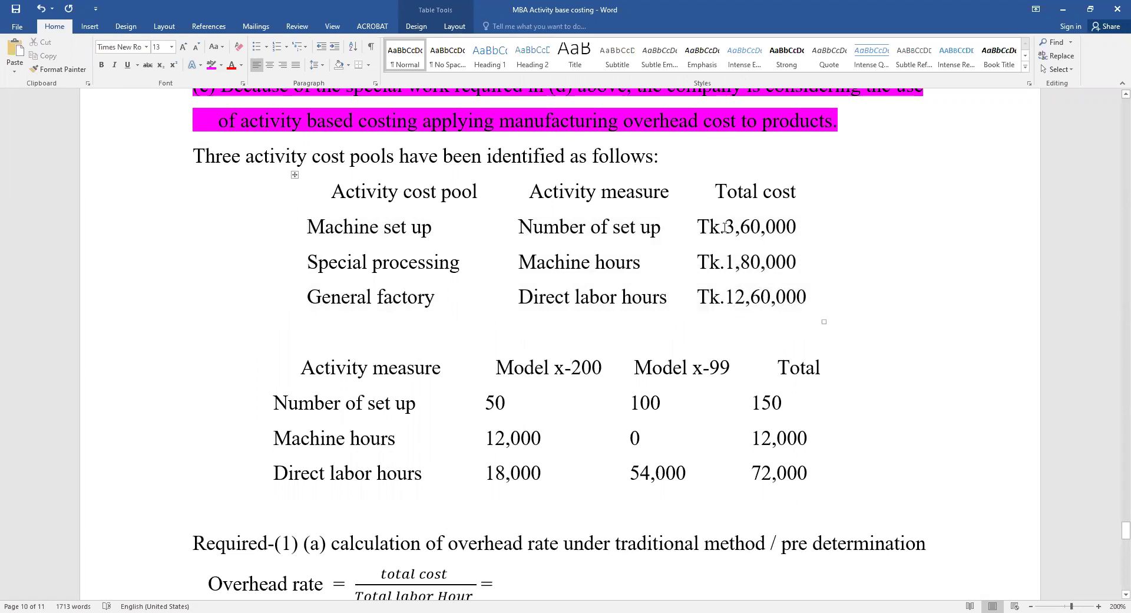
pyautogui.moveTo(725, 228); pyautogui.dragTo(817, 296)
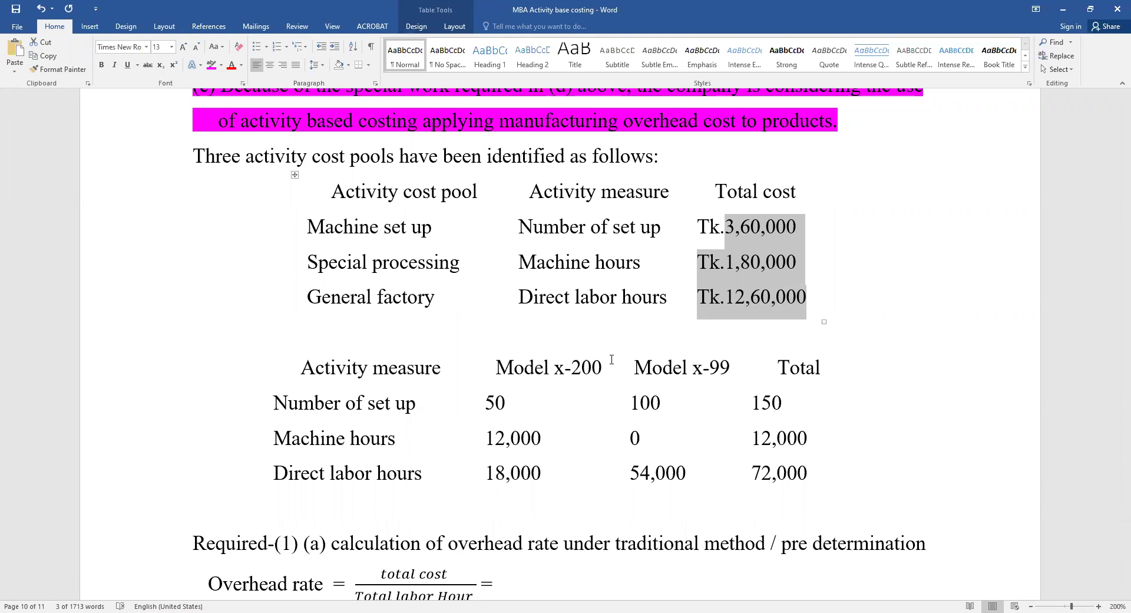
pyautogui.scroll(-6, 530, 378)
# Paste a copy of the fraction after the equals sign and change its numerator to 18,00,000
pyautogui.click(506, 249)
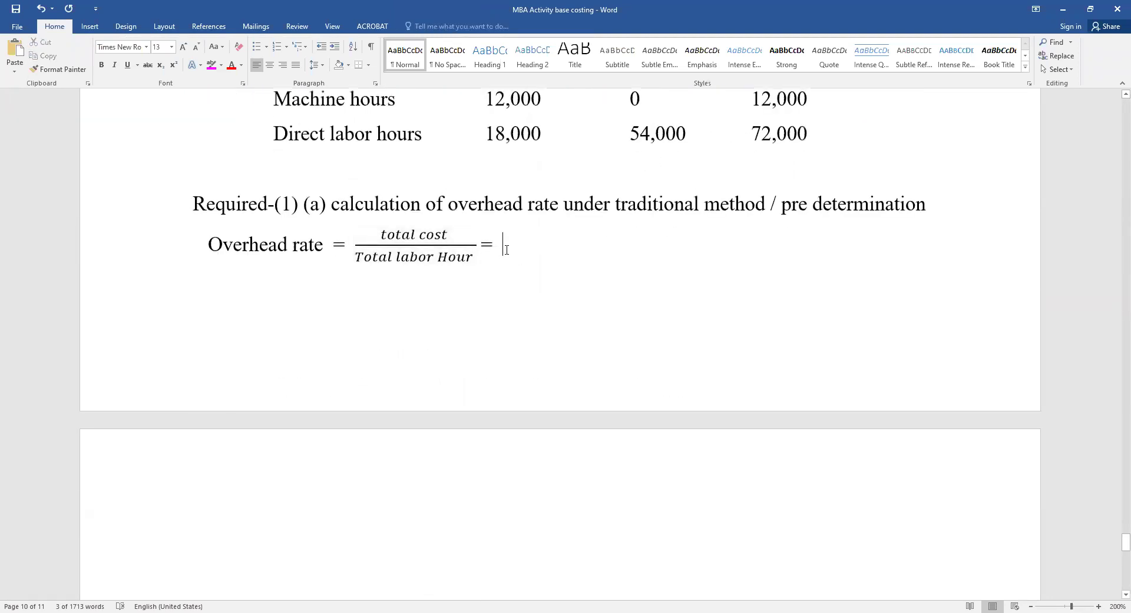
pyautogui.click(355, 245)
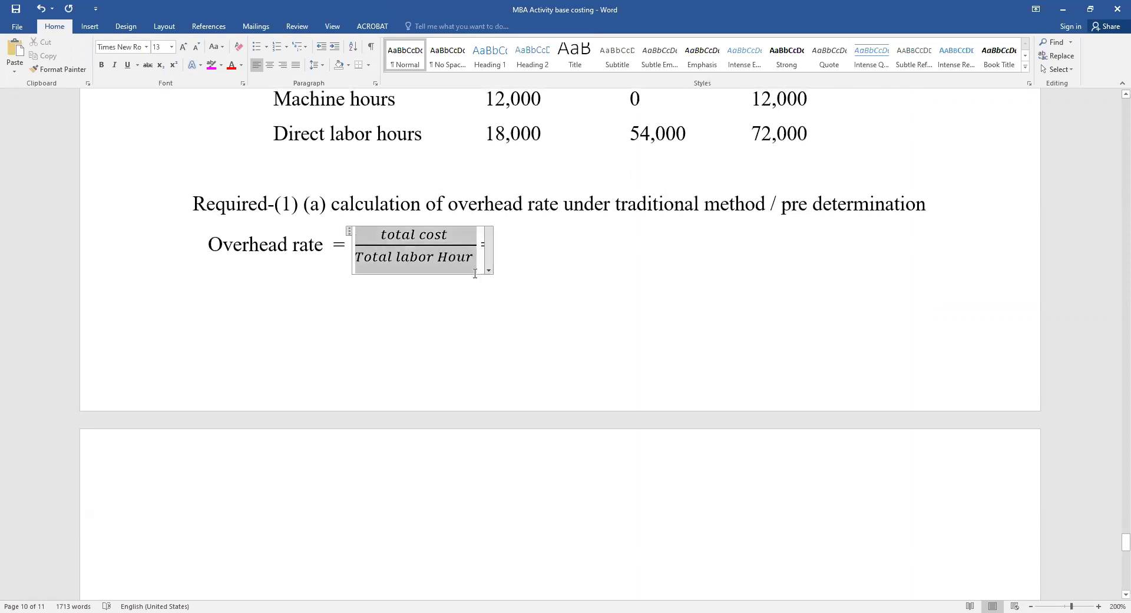
pyautogui.click(553, 244)
pyautogui.hotkey('ctrl', 'v')
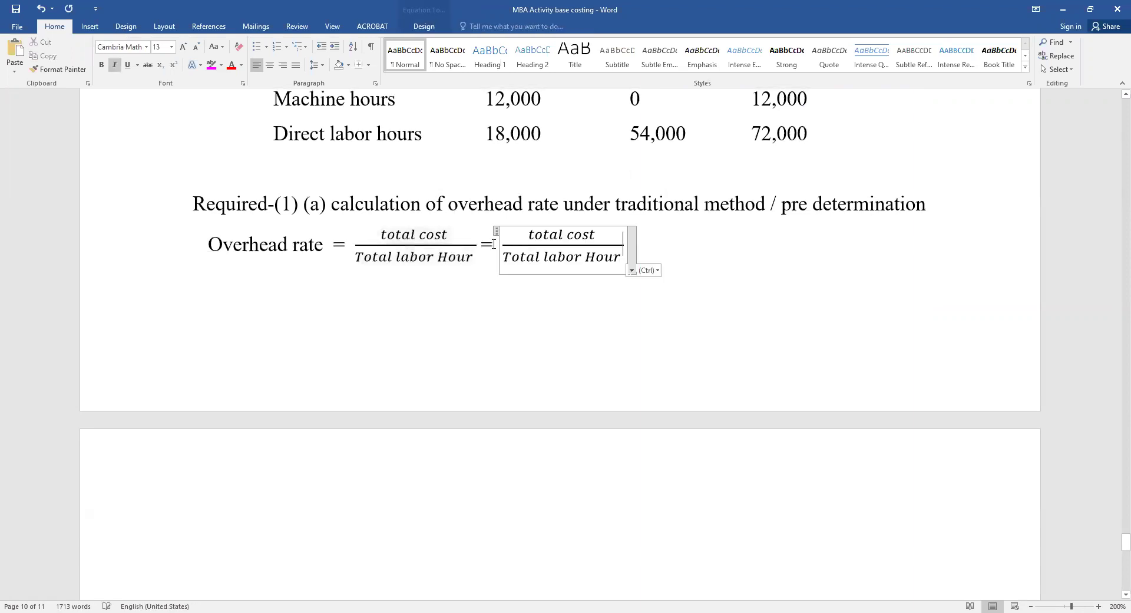
pyautogui.moveTo(521, 236); pyautogui.dragTo(625, 323)
pyautogui.click(564, 235)
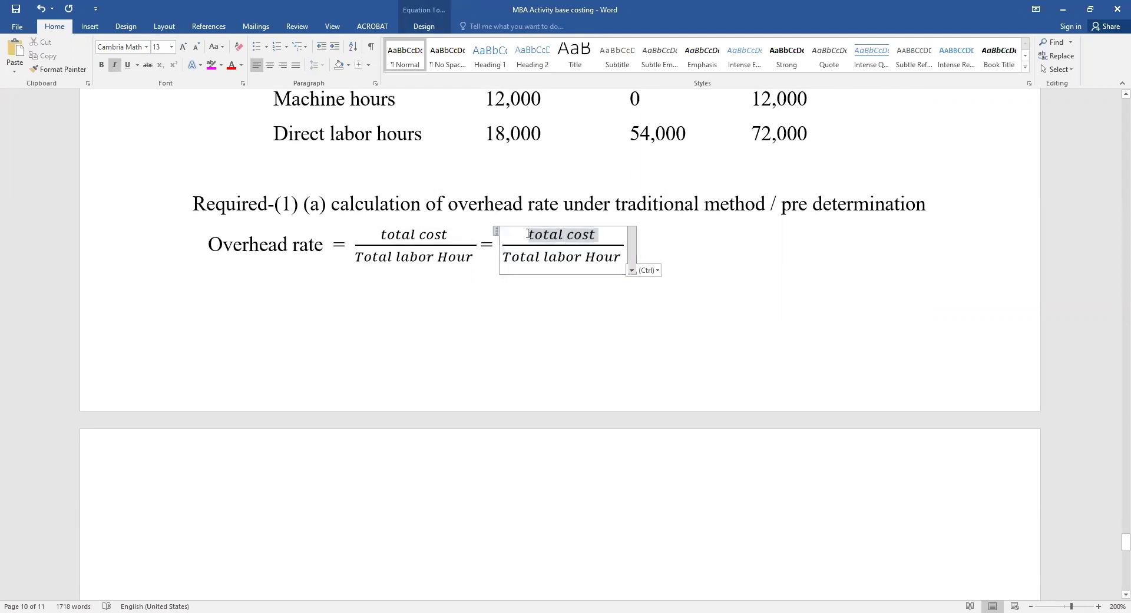
pyautogui.moveTo(528, 234); pyautogui.dragTo(598, 235)
pyautogui.write('18,00')
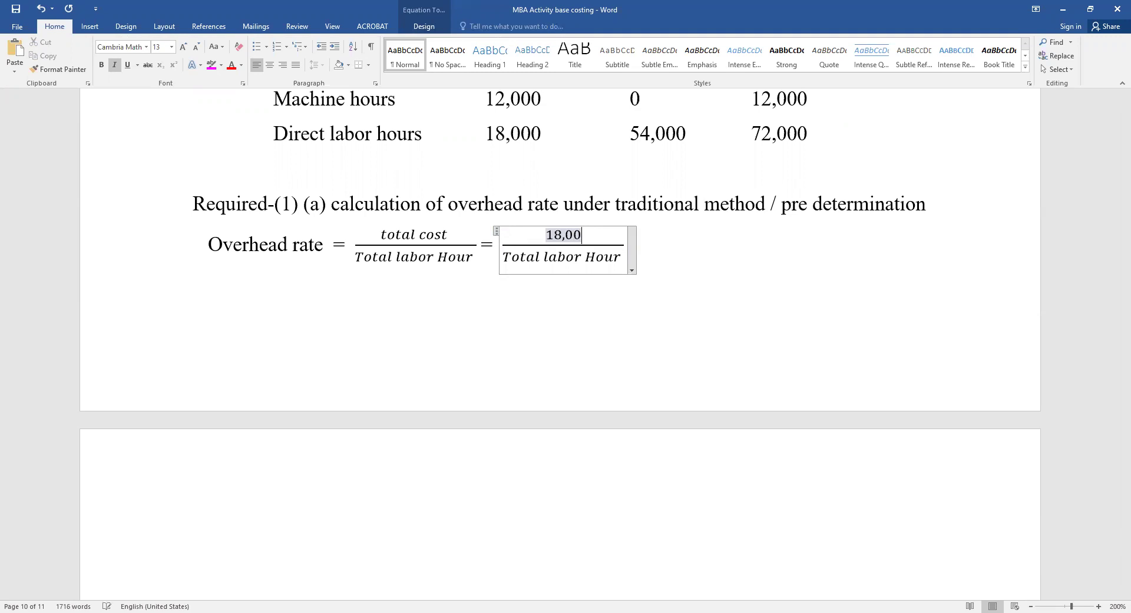
pyautogui.write(',000')
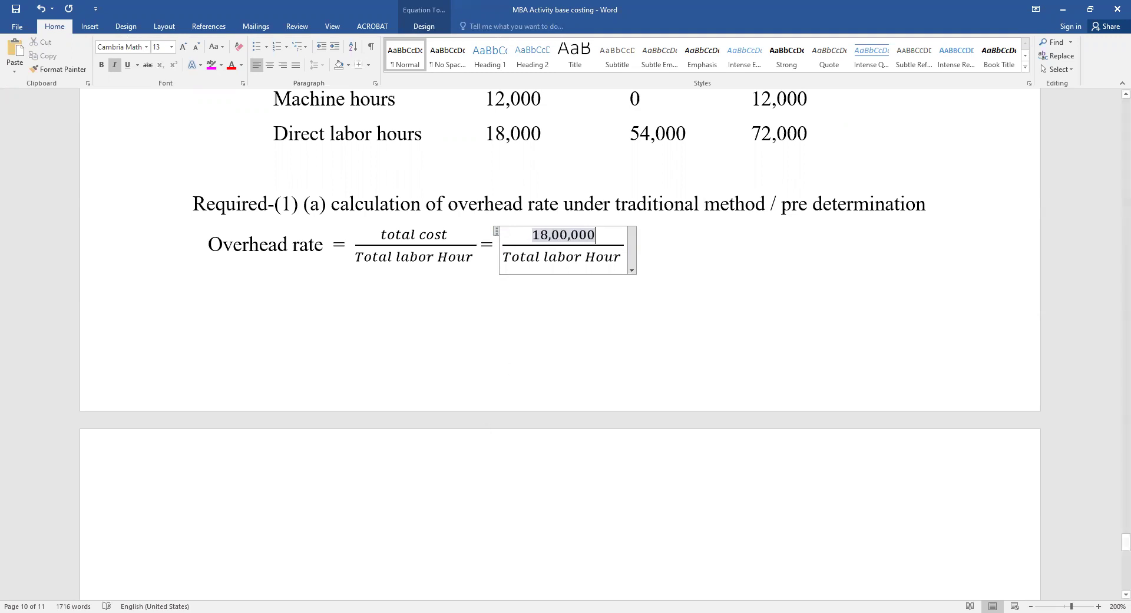
# Check the direct labor hour totals 18,000 and 54,000 in the table above
pyautogui.scroll(3, 591, 403)
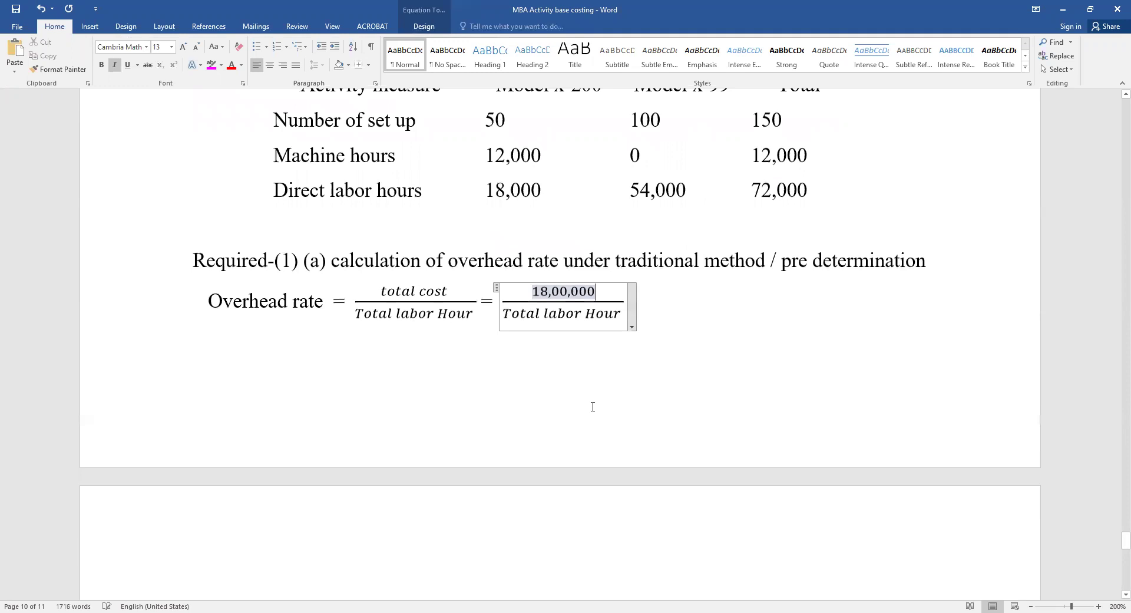
pyautogui.scroll(15, 770, 324)
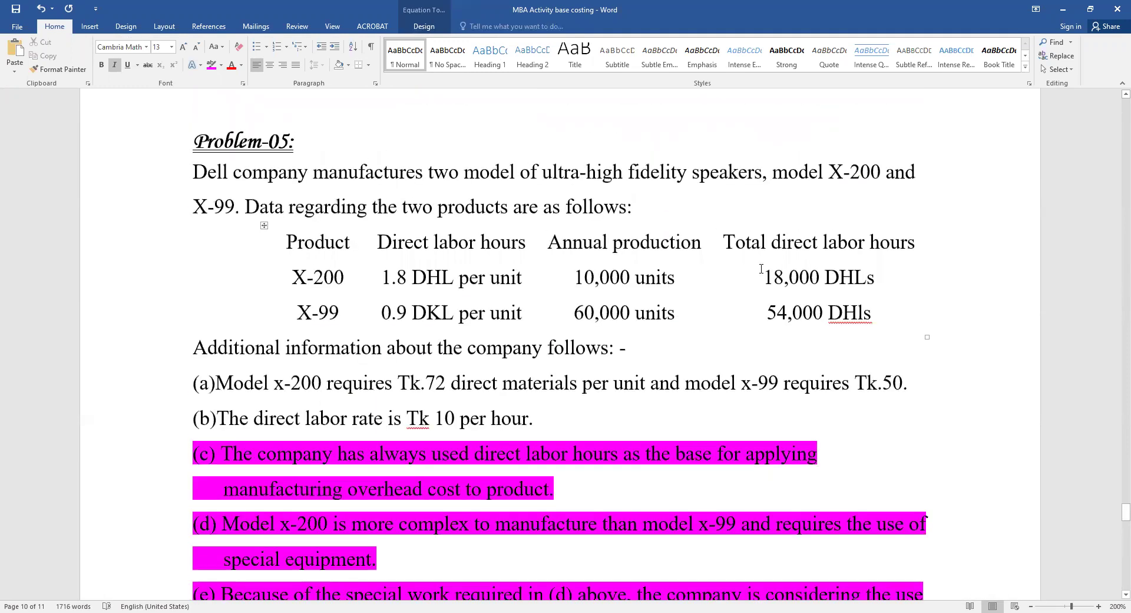
pyautogui.moveTo(767, 277); pyautogui.dragTo(823, 314)
pyautogui.click(772, 284)
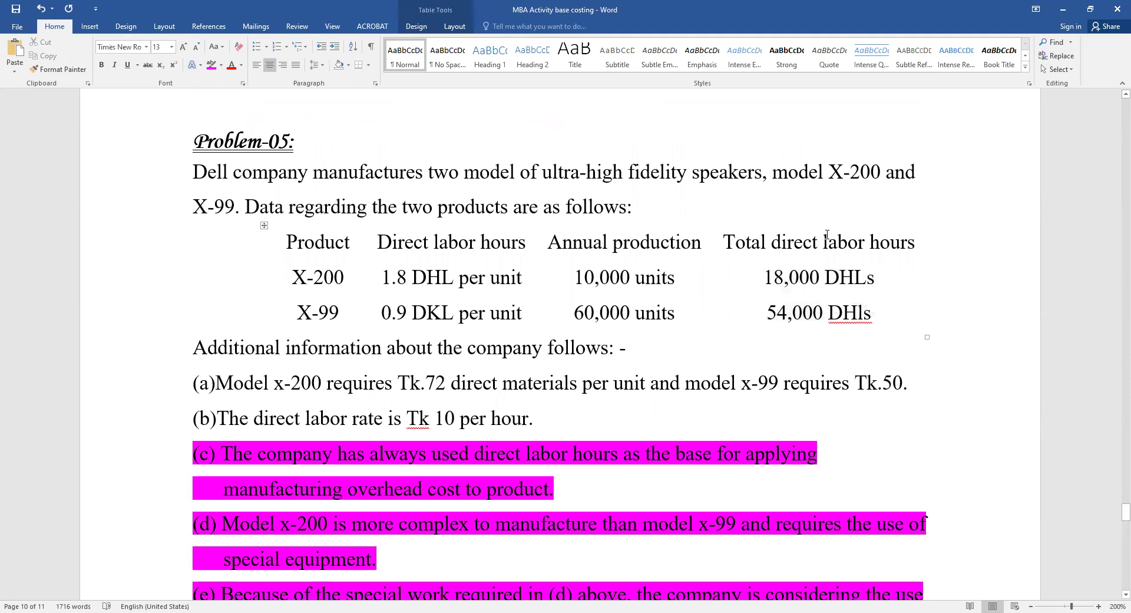
pyautogui.moveTo(765, 278); pyautogui.dragTo(823, 313)
pyautogui.scroll(-15, 527, 350)
pyautogui.scroll(-3, 526, 350)
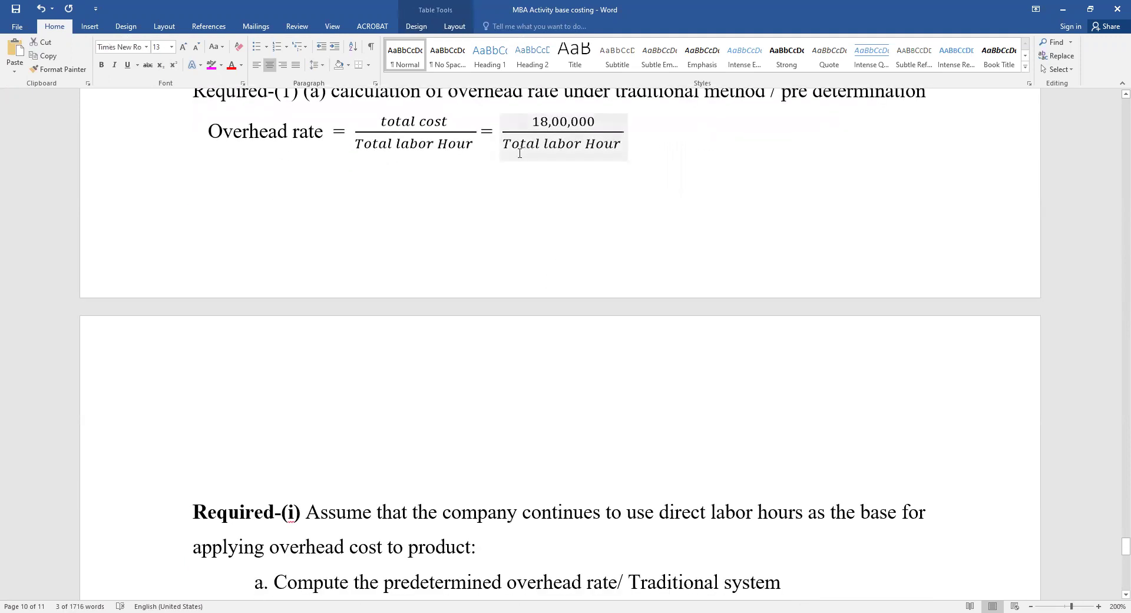
# Replace the second fraction's denominator with 72,000
pyautogui.click(500, 142)
pyautogui.moveTo(505, 143); pyautogui.dragTo(745, 405)
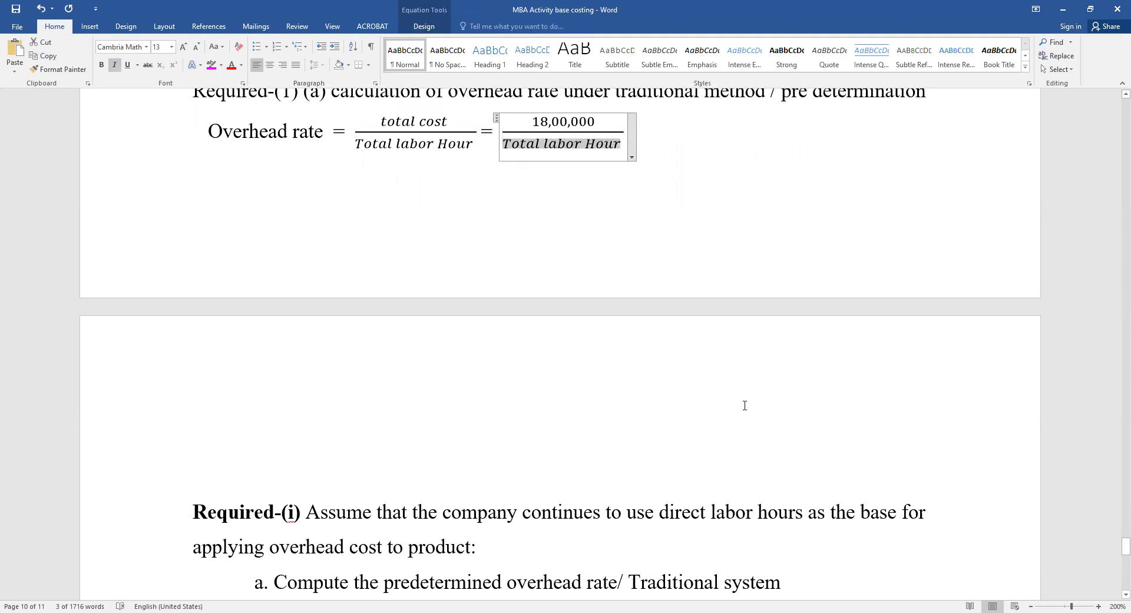
pyautogui.write('72,000')
pyautogui.scroll(2, 645, 306)
pyautogui.click(648, 312)
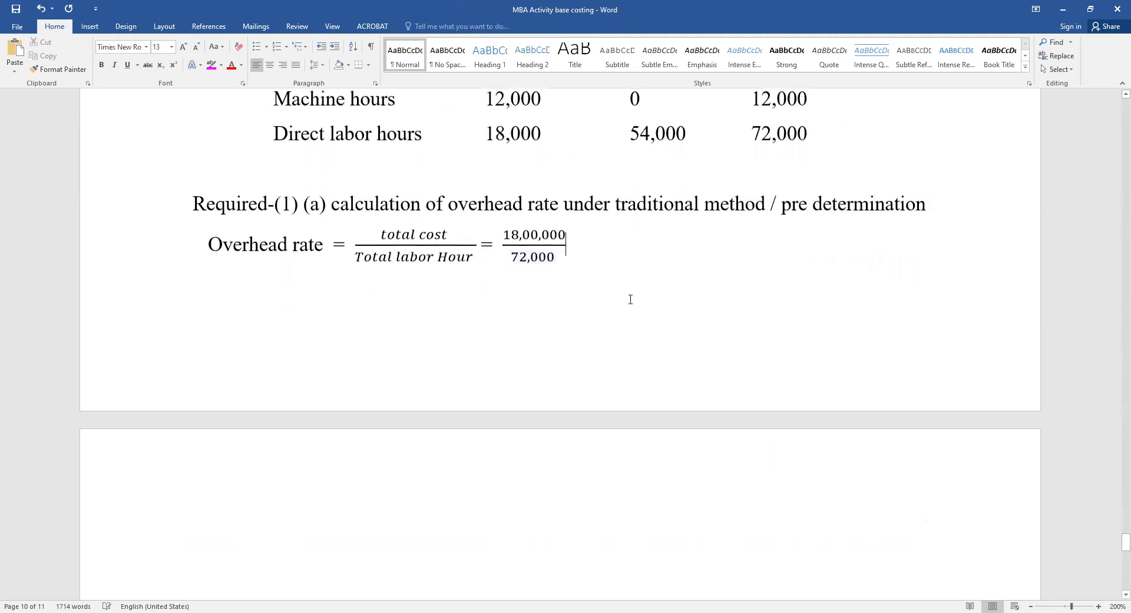
# Type '=25' after the 18,00,000 / 72,000 fraction as the overhead rate result
pyautogui.write('=25')
pyautogui.click(589, 252)
pyautogui.scroll(2, 525, 318)
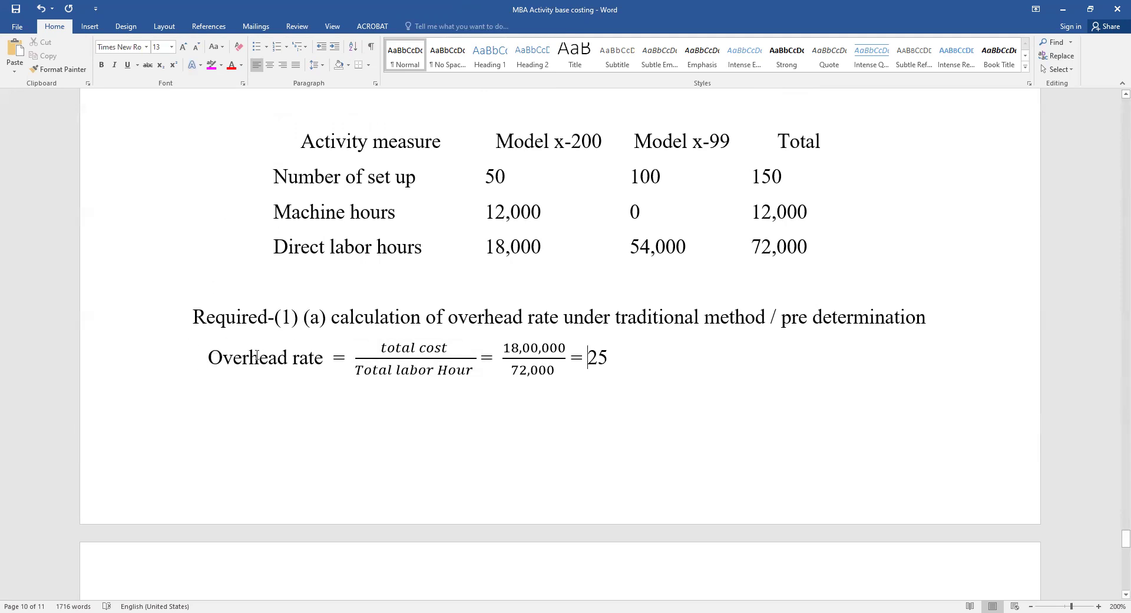
# Type the heading '(b) Cost per unit' at the top of the empty next page
pyautogui.scroll(-3, 264, 331)
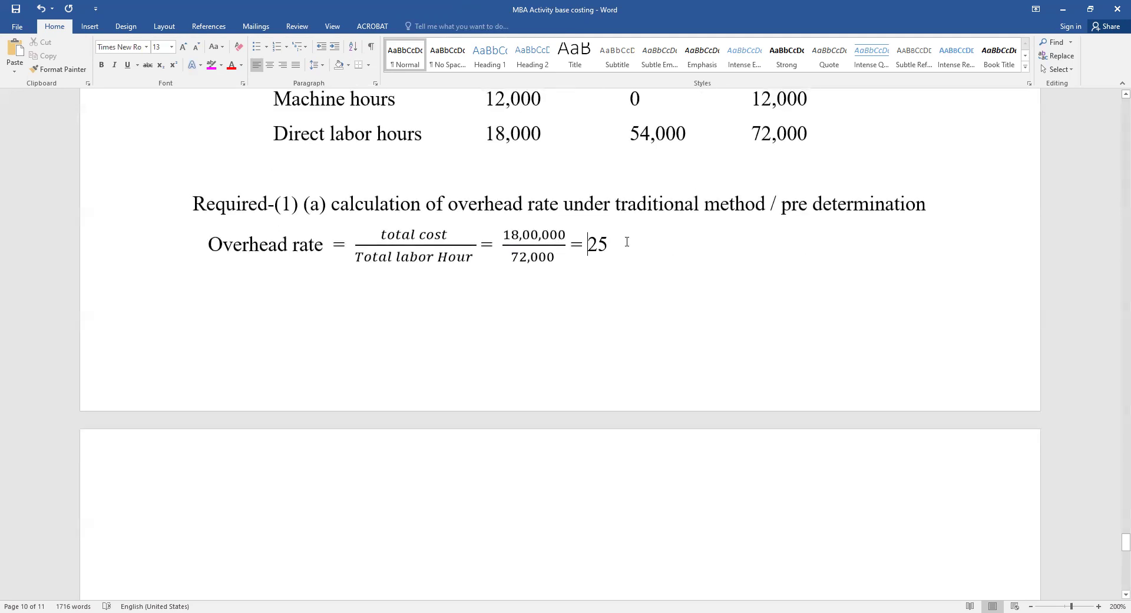
pyautogui.click(627, 242)
pyautogui.moveTo(303, 206); pyautogui.dragTo(326, 207)
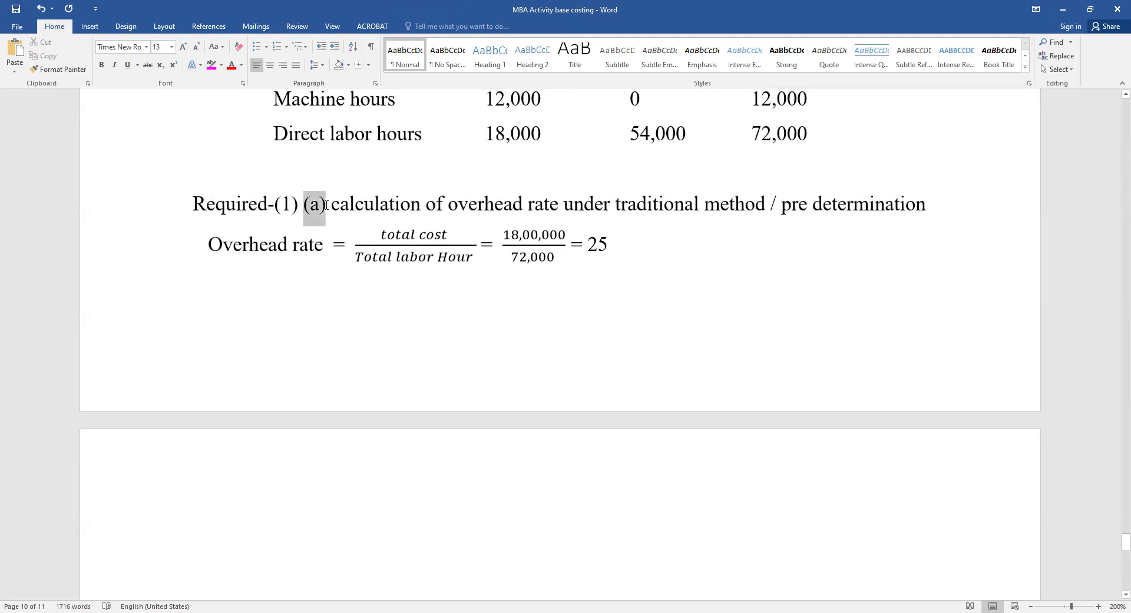
pyautogui.click(645, 240)
pyautogui.hotkey('ctrl', 'End')
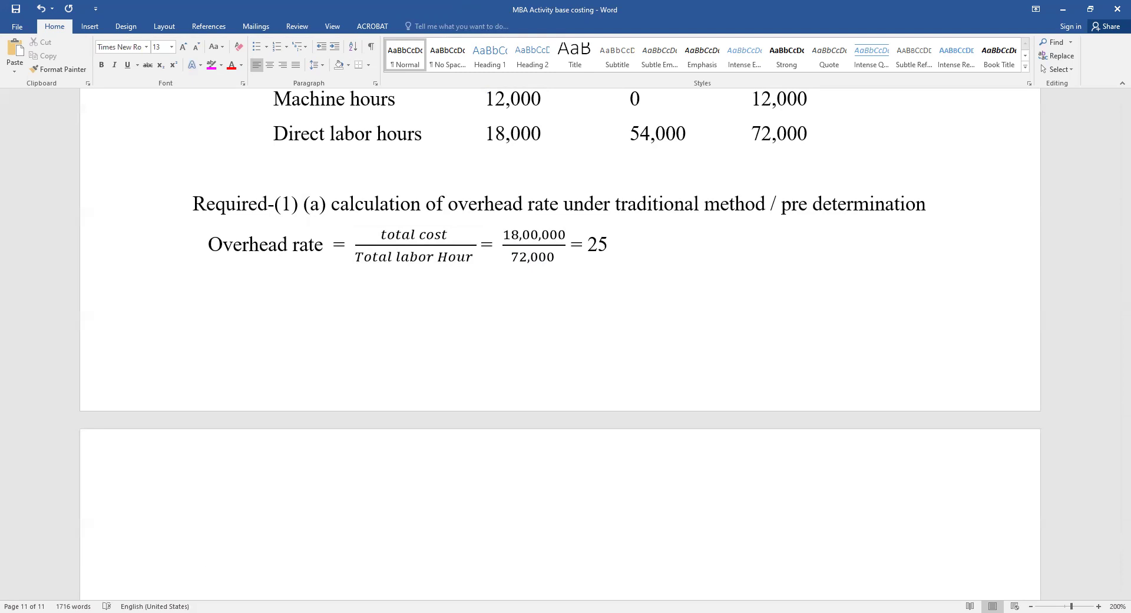
pyautogui.write('90')
pyautogui.press('BackSpace')
pyautogui.press('BackSpace')
pyautogui.write('()')
pyautogui.press('Left')
pyautogui.write('b')
pyautogui.press('BackSpace')
pyautogui.write('Cost per unit')
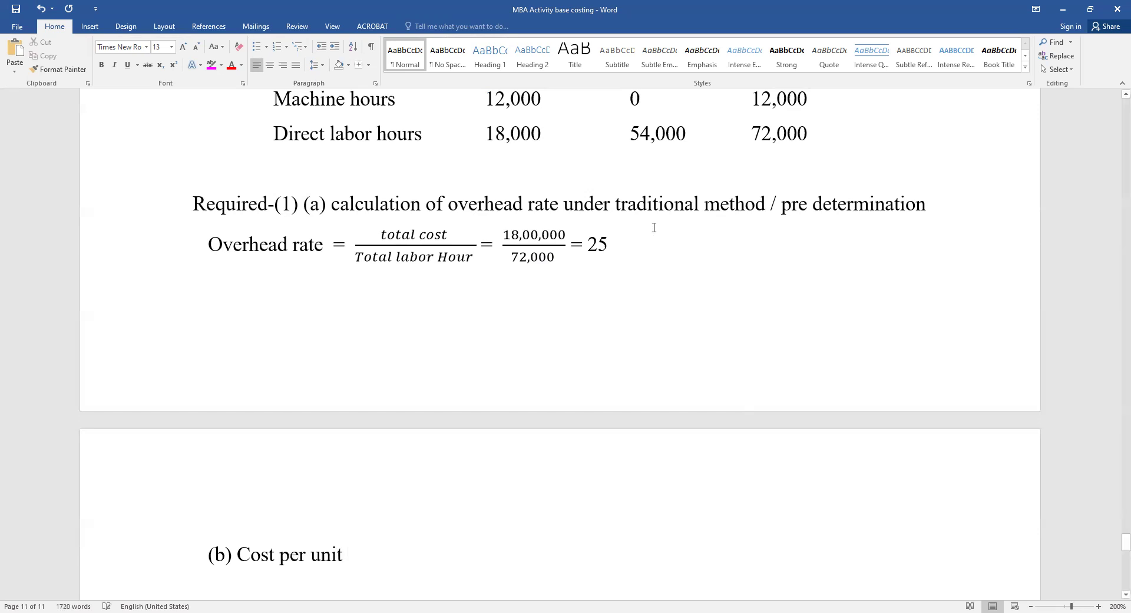
# Insert a 3×3 table on a new line under '(b) Cost per unit' and widen its first column
pyautogui.scroll(-3, 652, 227)
pyautogui.press('Return')
pyautogui.press('Return')
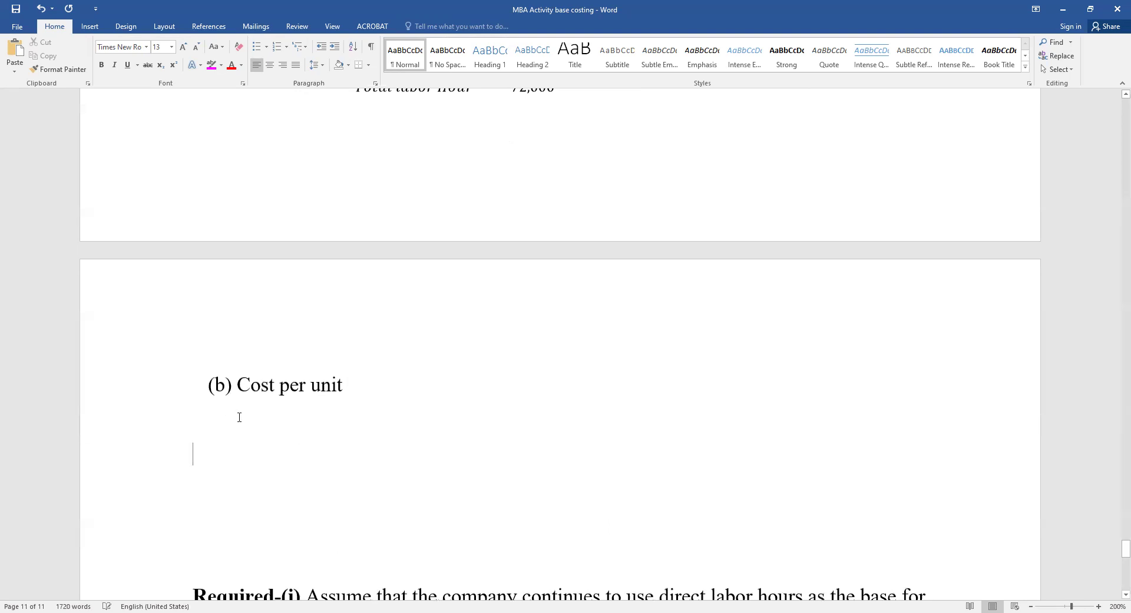
pyautogui.click(89, 26)
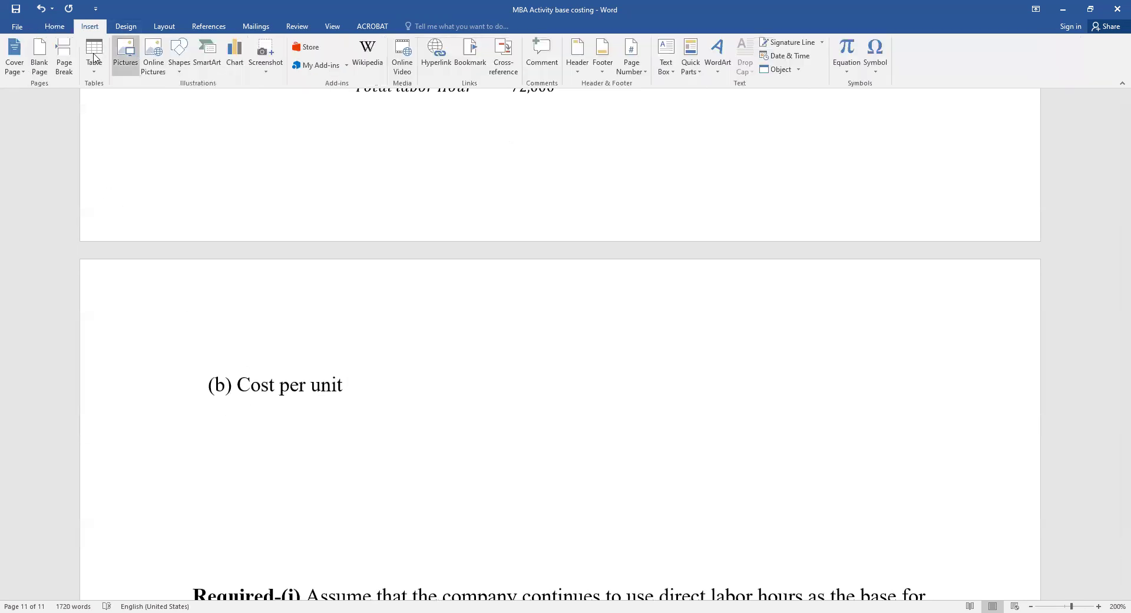
pyautogui.click(95, 56)
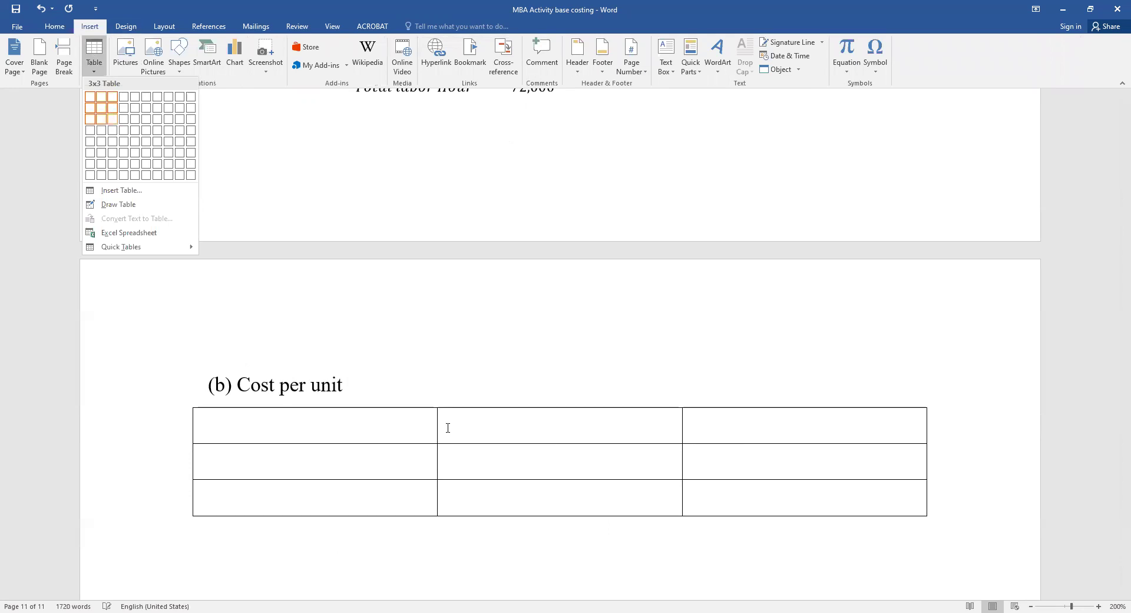
pyautogui.click(112, 120)
pyautogui.moveTo(565, 434); pyautogui.dragTo(567, 434)
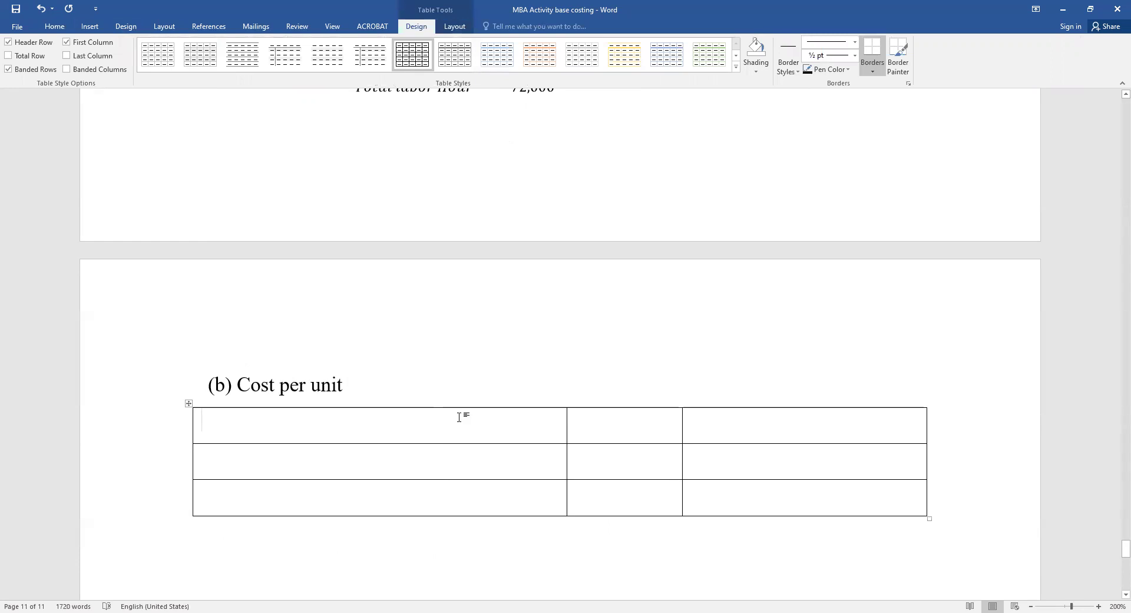
# Fill the table's header row with Details, X-200 and X-99
pyautogui.write('Det')
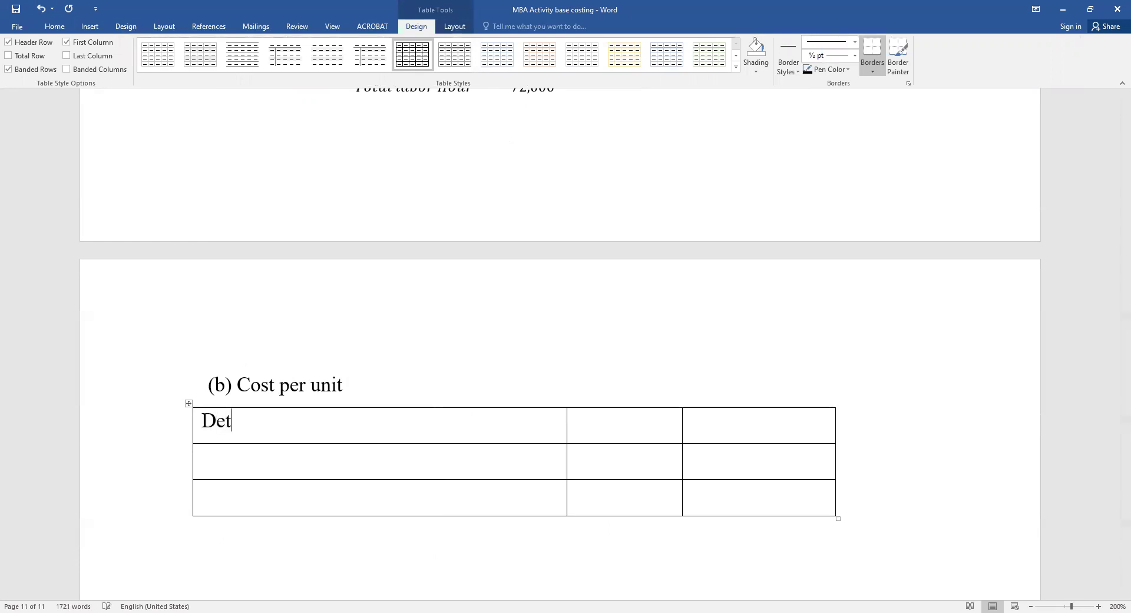
pyautogui.write('ails')
pyautogui.press('Tab')
pyautogui.write('X-200')
pyautogui.press('Tab')
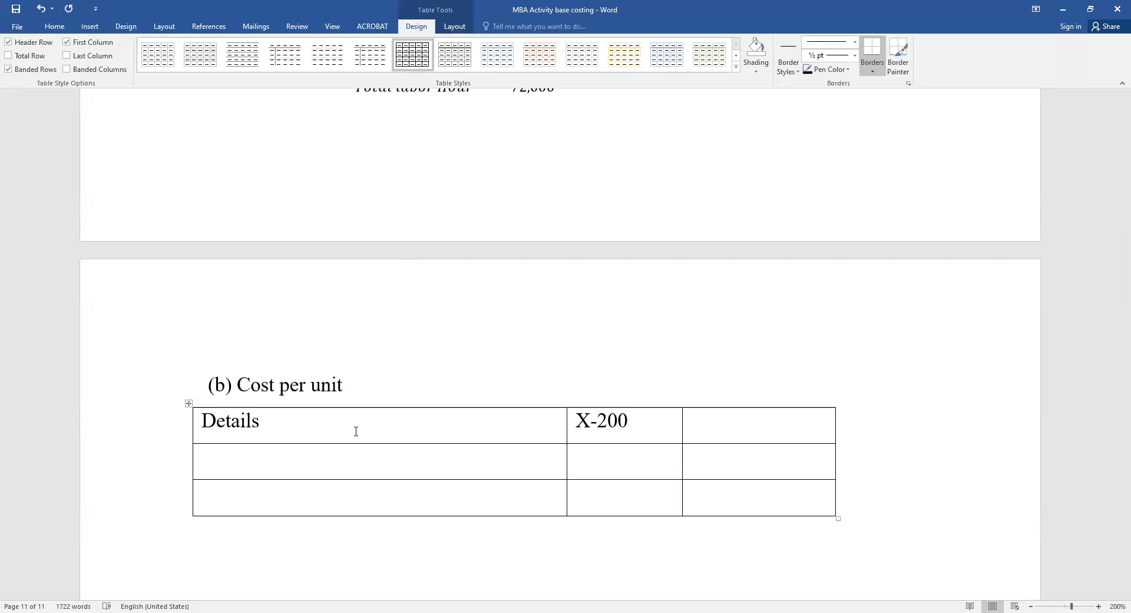
pyautogui.write('X-99')
# List Materials, Labor and overhead on separate lines in the first column cell
pyautogui.click(227, 463)
pyautogui.write('Dire')
pyautogui.press('BackSpace')
pyautogui.press('BackSpace')
pyautogui.press('BackSpace')
pyautogui.press('BackSpace')
pyautogui.write('Materials')
pyautogui.press('Return')
pyautogui.write('Labor')
pyautogui.press('Return')
pyautogui.write('overhead')
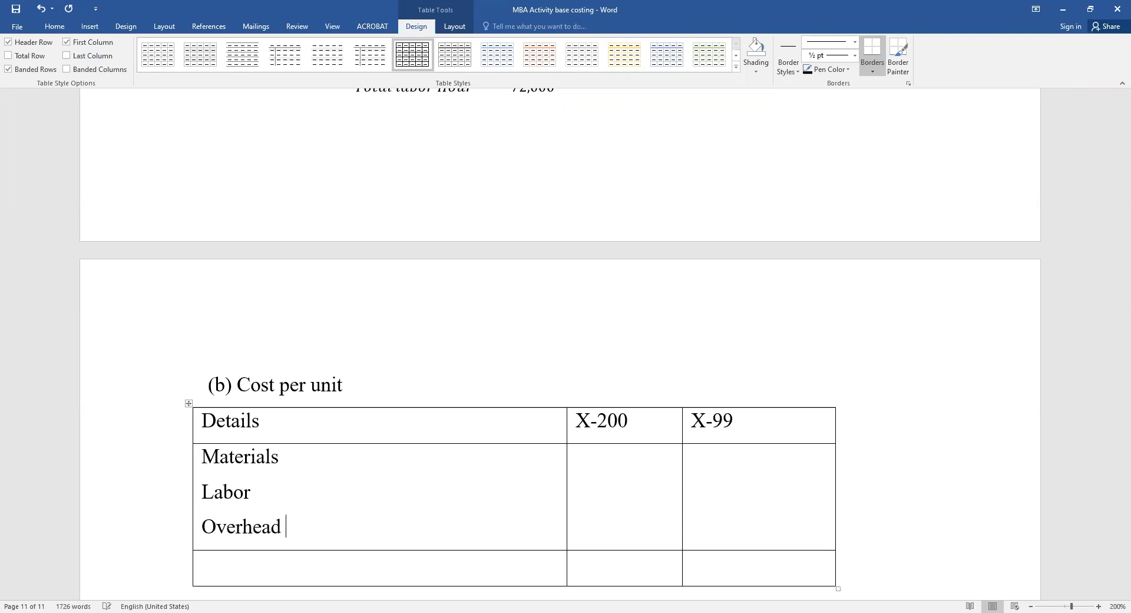
# Check the problem data, then enter materials costs 72 for X-200 and 50 for X-99
pyautogui.scroll(-1, 495, 379)
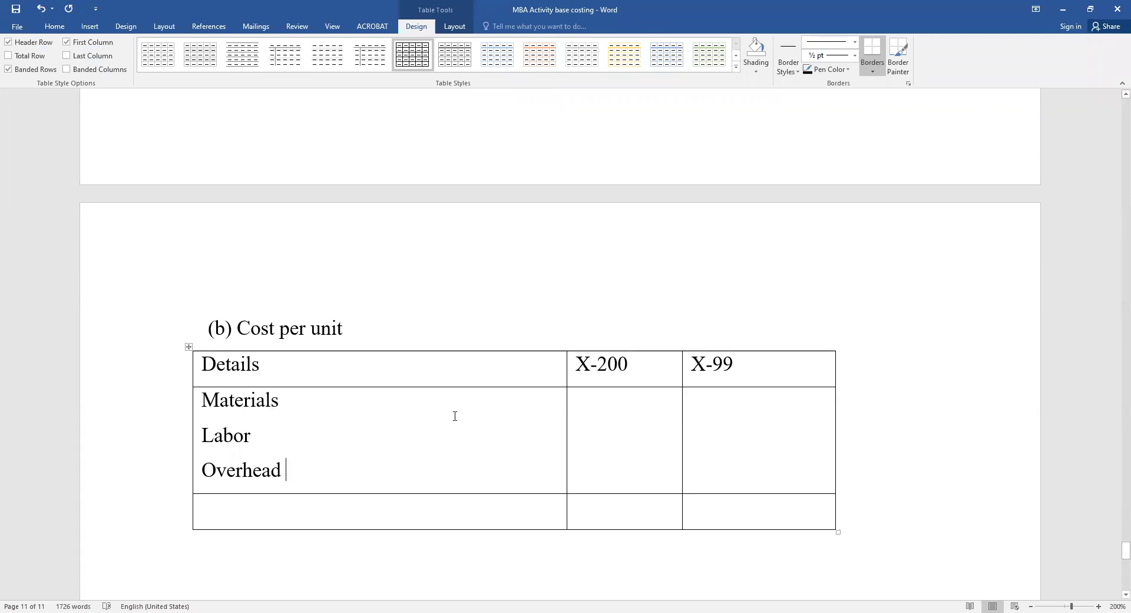
pyautogui.scroll(15, 404, 328)
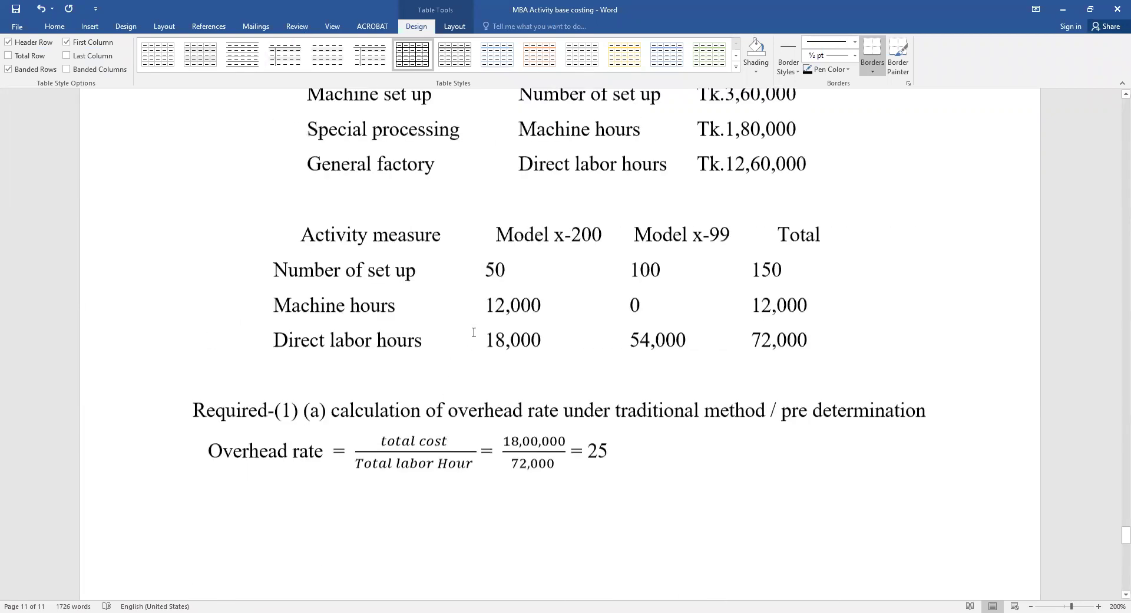
pyautogui.scroll(2, 474, 331)
pyautogui.doubleClick(435, 270)
pyautogui.scroll(-4, 571, 327)
pyautogui.scroll(-10, 570, 328)
pyautogui.click(592, 342)
pyautogui.write('72')
pyautogui.click(756, 337)
pyautogui.write('50')
# Review the Tk 10 direct labor rate and hour figures in the problem, returning to the Labor line
pyautogui.scroll(5, 477, 225)
pyautogui.scroll(15, 476, 224)
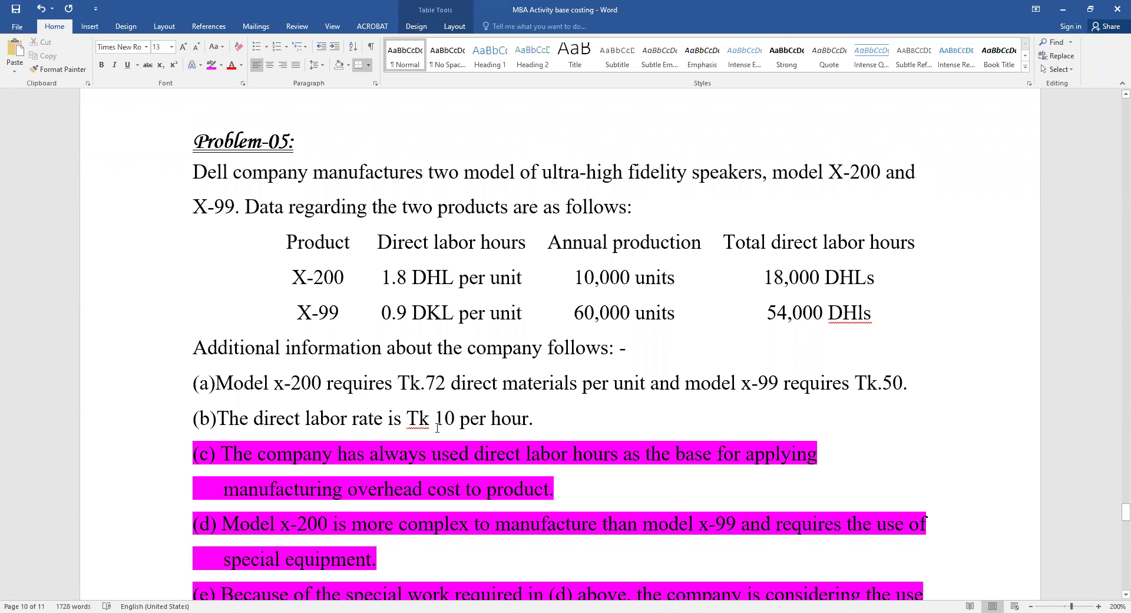
pyautogui.moveTo(457, 415); pyautogui.dragTo(402, 418)
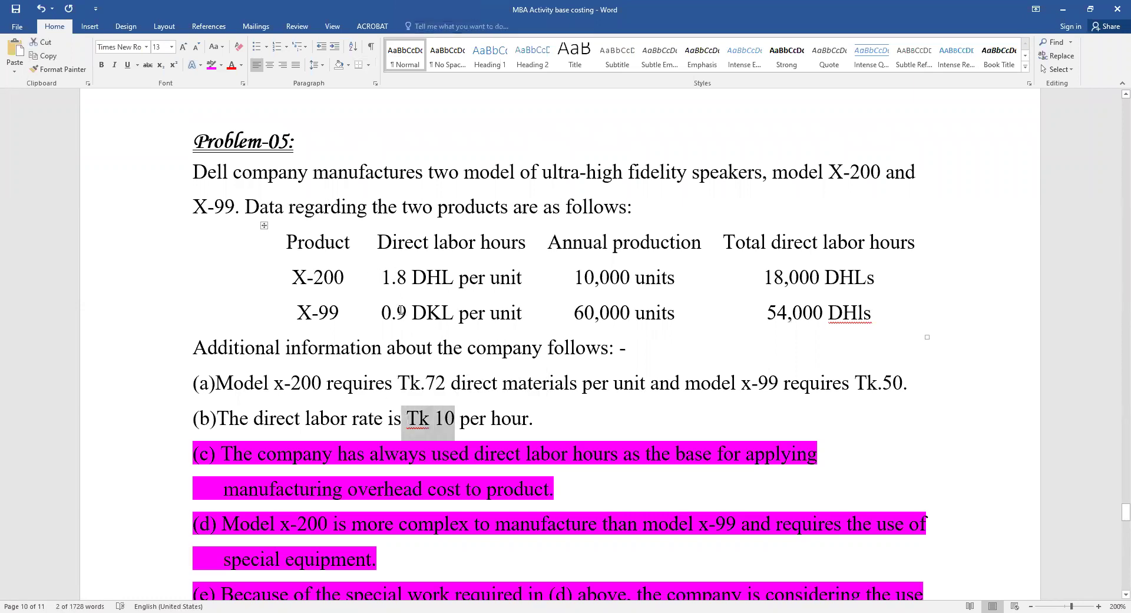
pyautogui.moveTo(405, 277); pyautogui.dragTo(381, 277)
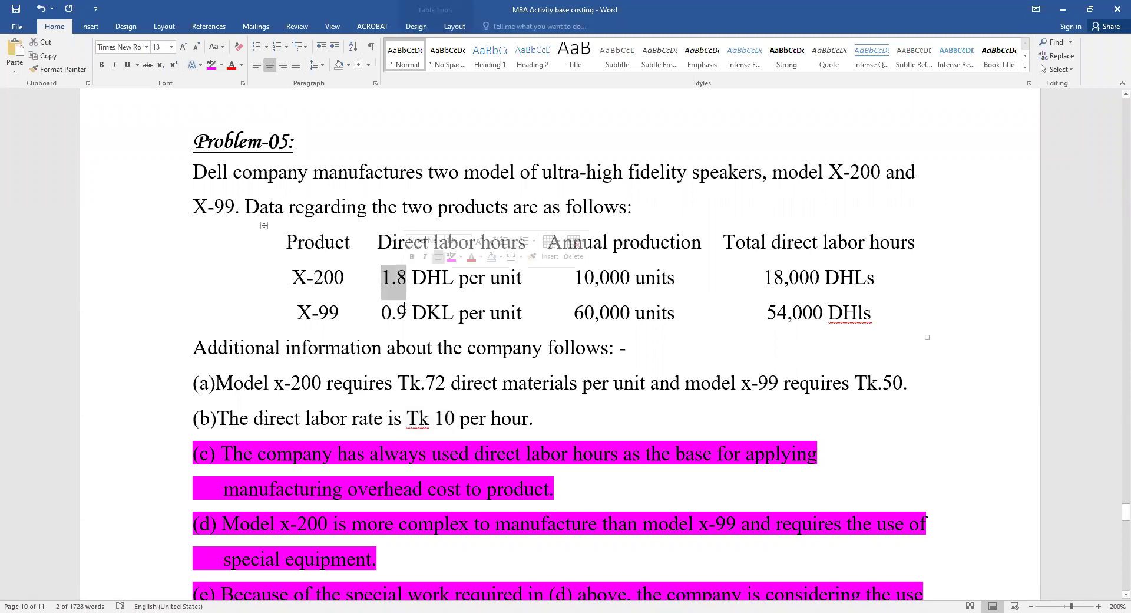
pyautogui.moveTo(408, 312); pyautogui.dragTo(381, 312)
pyautogui.scroll(-4, 409, 321)
pyautogui.scroll(-15, 409, 321)
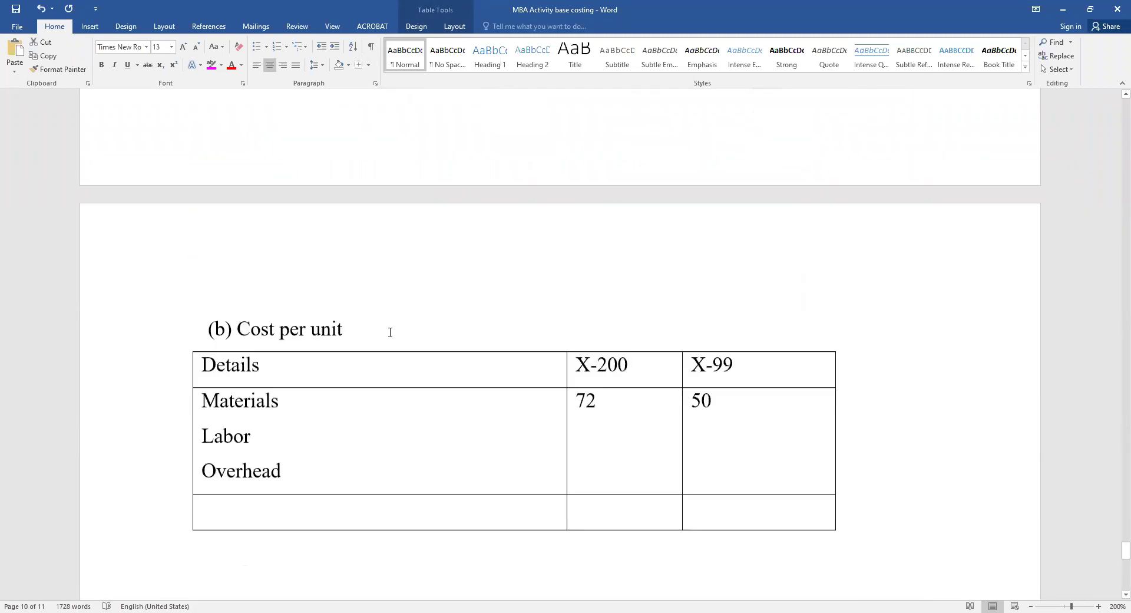
pyautogui.click(294, 152)
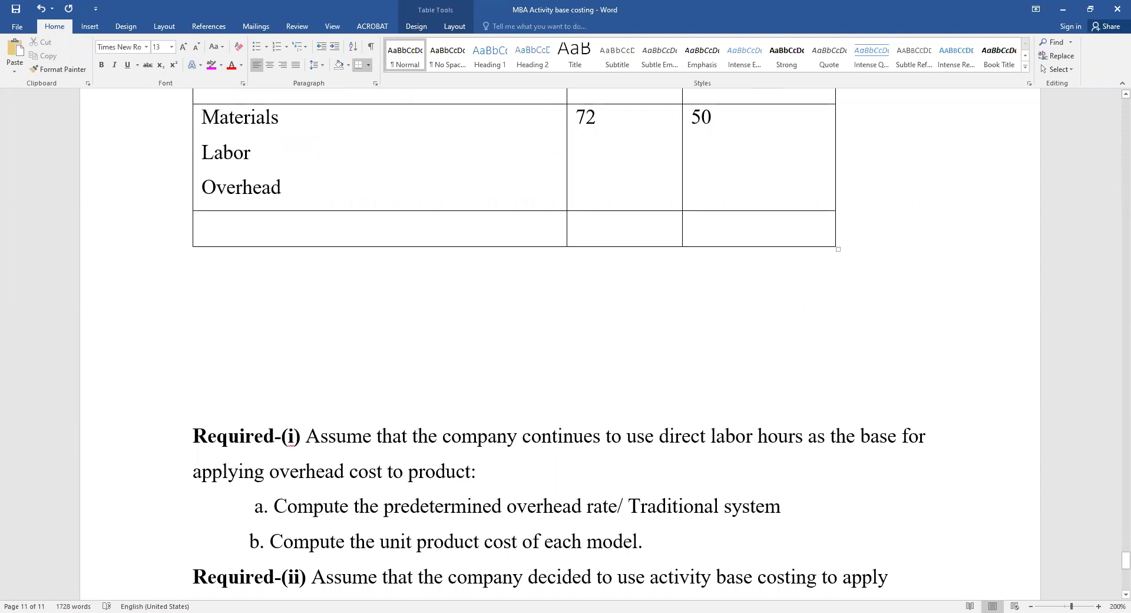
# Add the labor note (10× 1.8) after Labor using an inserted equation
pyautogui.write('()')
pyautogui.write('1-')
pyautogui.press('BackSpace')
pyautogui.write('0')
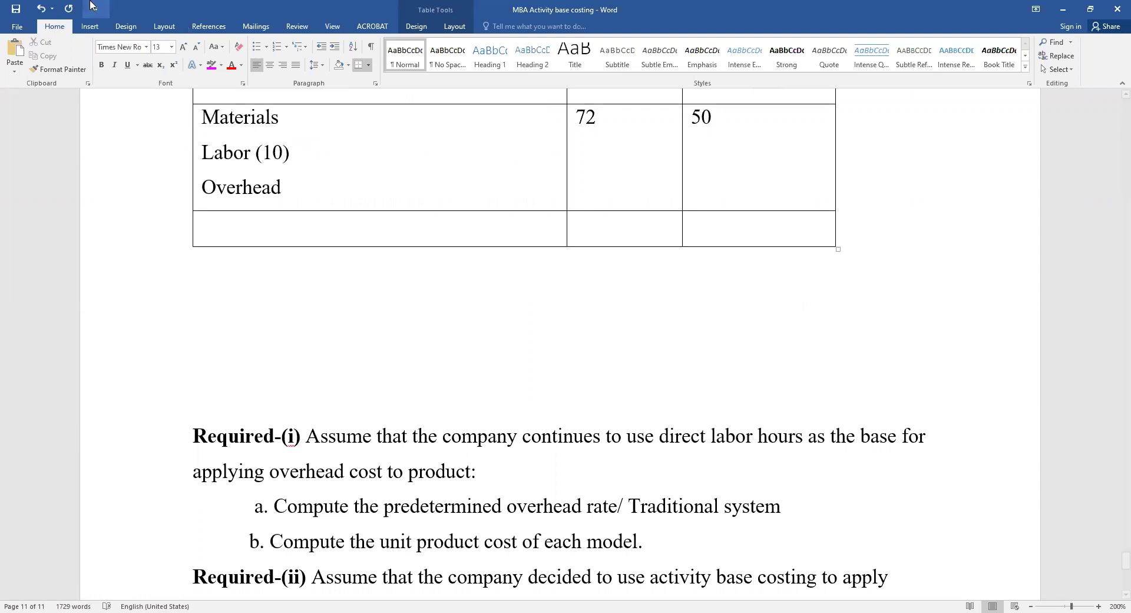
pyautogui.click(89, 26)
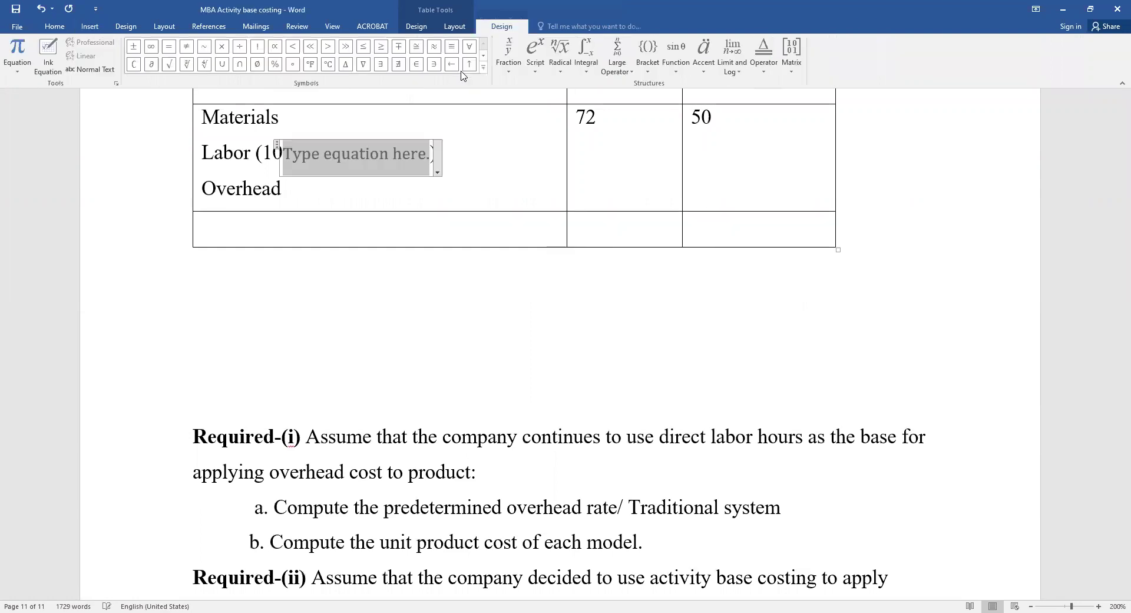
pyautogui.click(222, 46)
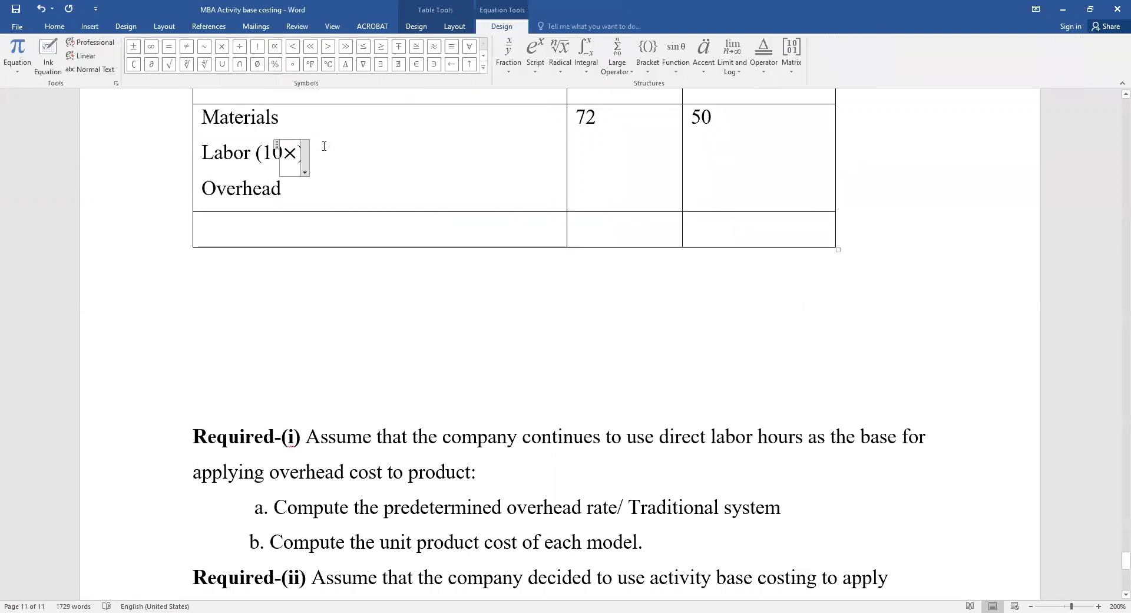
pyautogui.write('1.')
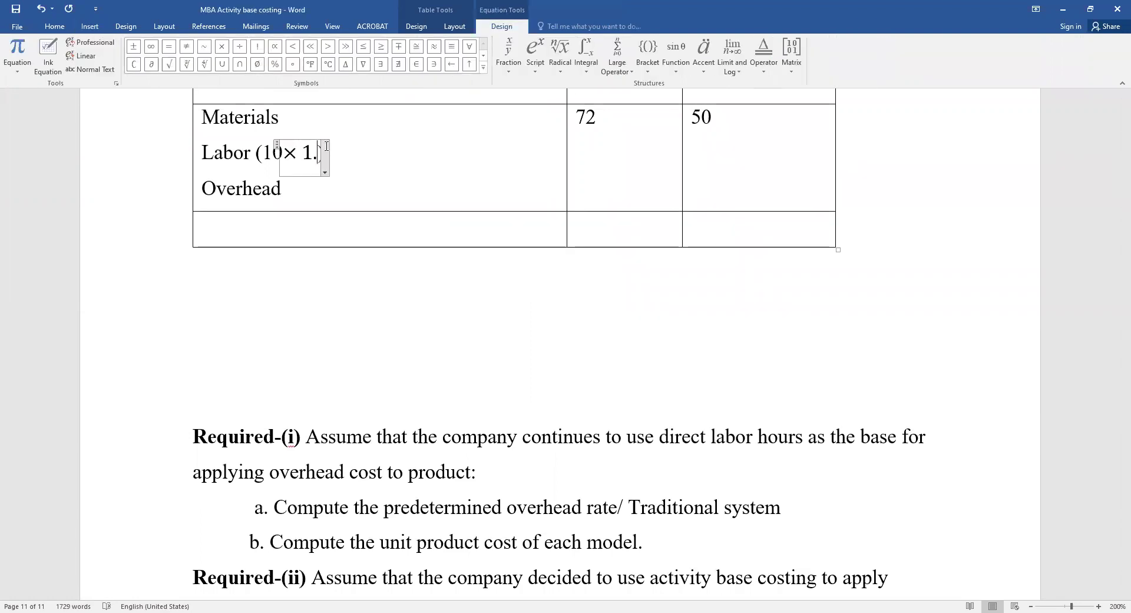
pyautogui.write('8')
pyautogui.click(378, 155)
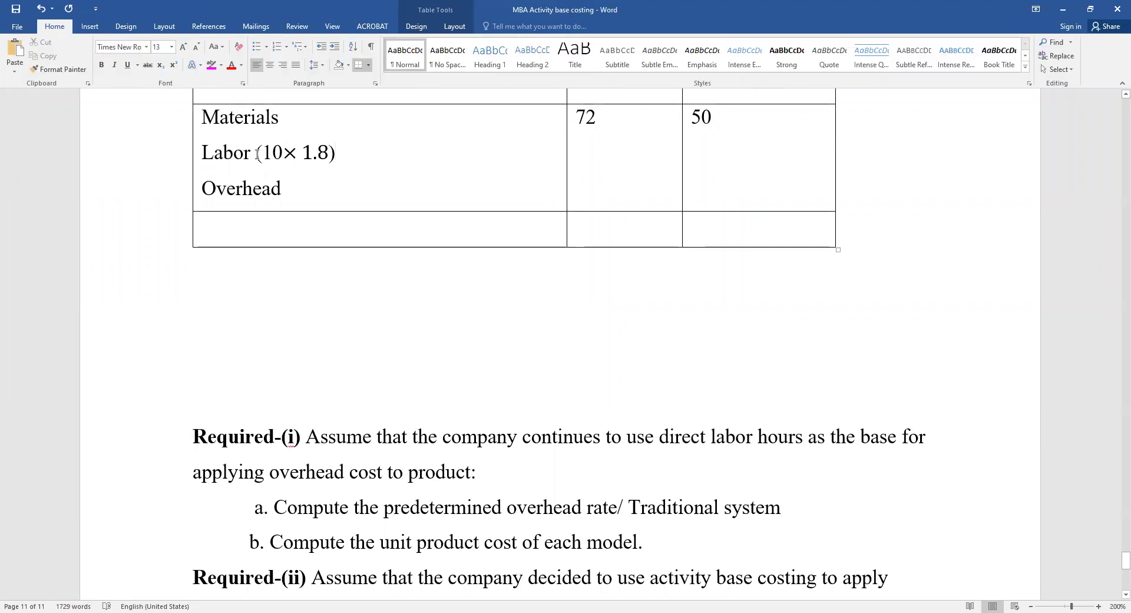
# Duplicate the equation and change the copy to (10× .9)
pyautogui.moveTo(257, 155)
pyautogui.mouseDown()
pyautogui.moveTo(346, 152)
pyautogui.moveTo(354, 161)
pyautogui.mouseUp()
pyautogui.hotkey('ctrl', 'c')
pyautogui.click(373, 152)
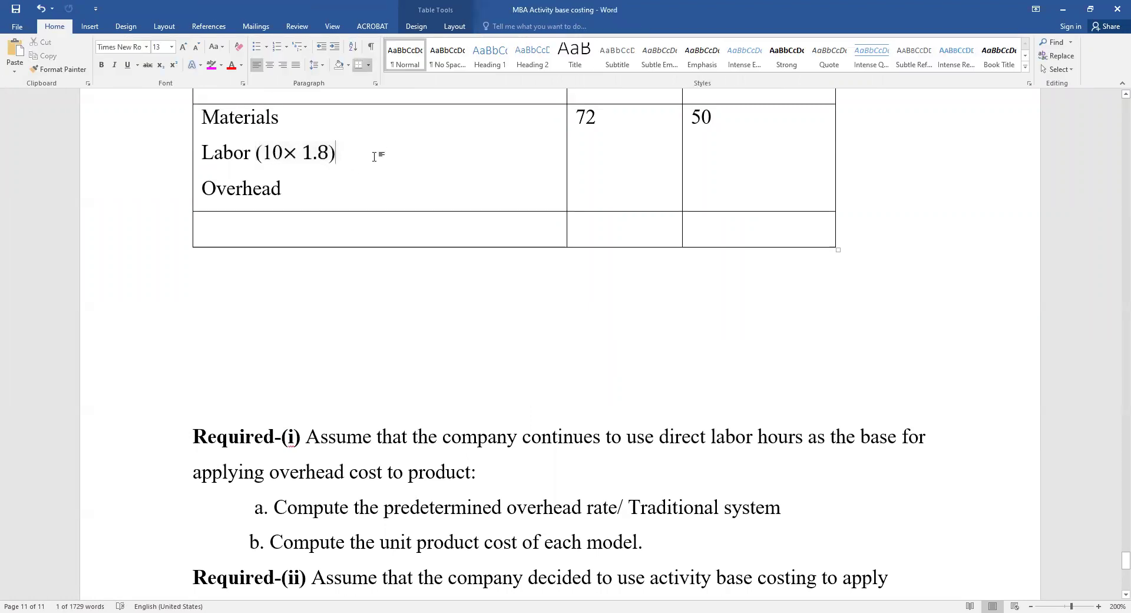
pyautogui.hotkey('ctrl', 'v')
pyautogui.click(414, 151)
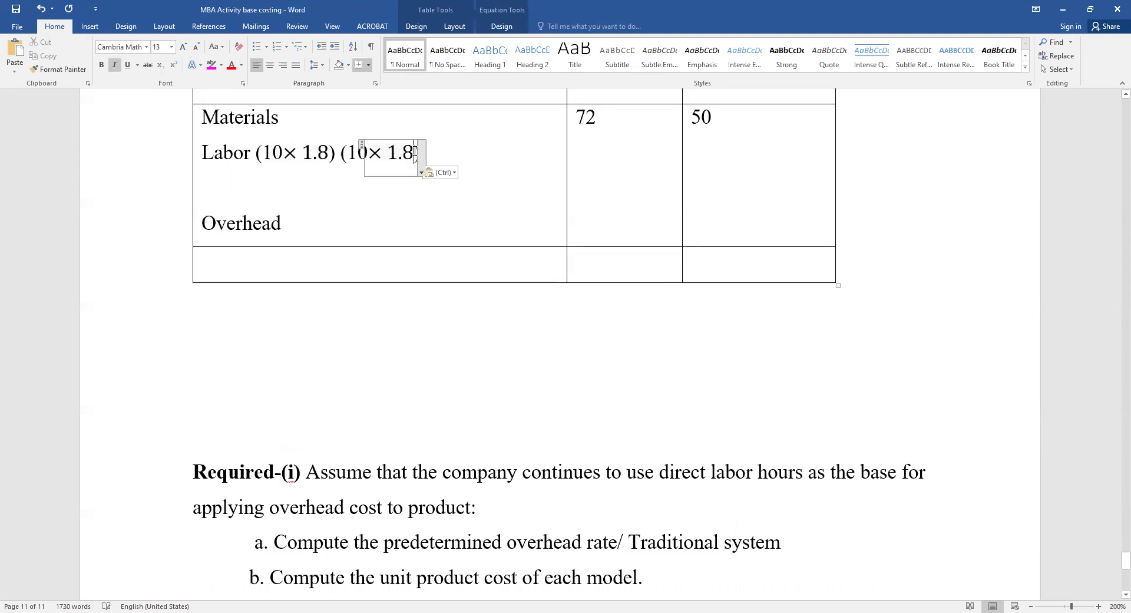
pyautogui.press('BackSpace')
pyautogui.press('BackSpace')
pyautogui.press('BackSpace')
pyautogui.write('.9')
pyautogui.press('Right')
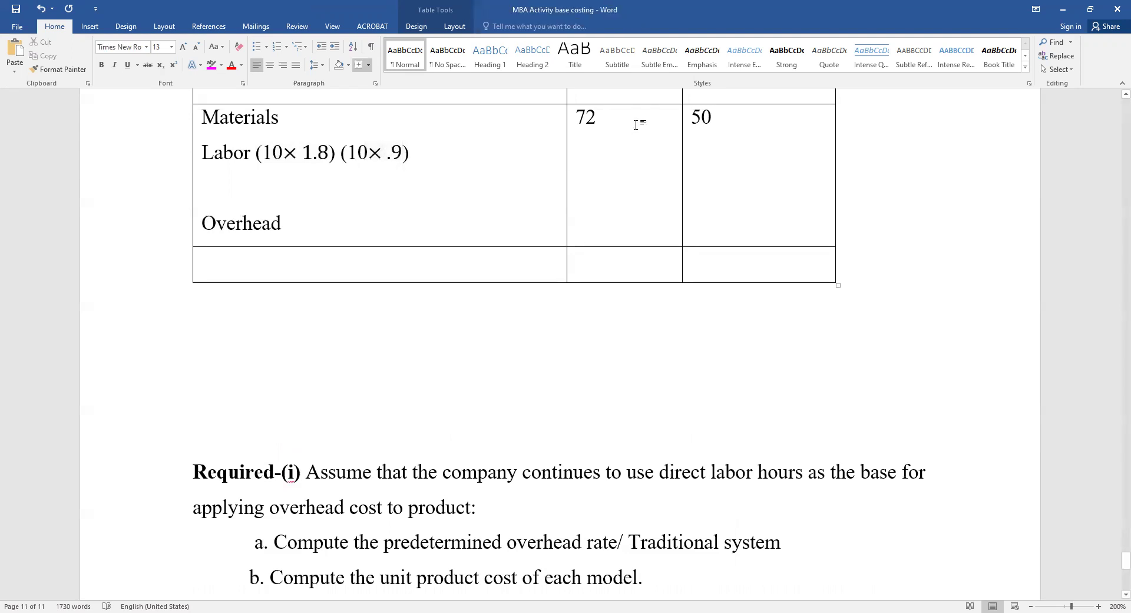
# Enter labor costs 18 for X-200 and 9 for X-99, and remove the blank line above Overhead
pyautogui.click(595, 151)
pyautogui.write('18')
pyautogui.click(729, 147)
pyautogui.write('9')
pyautogui.click(241, 208)
pyautogui.press('BackSpace')
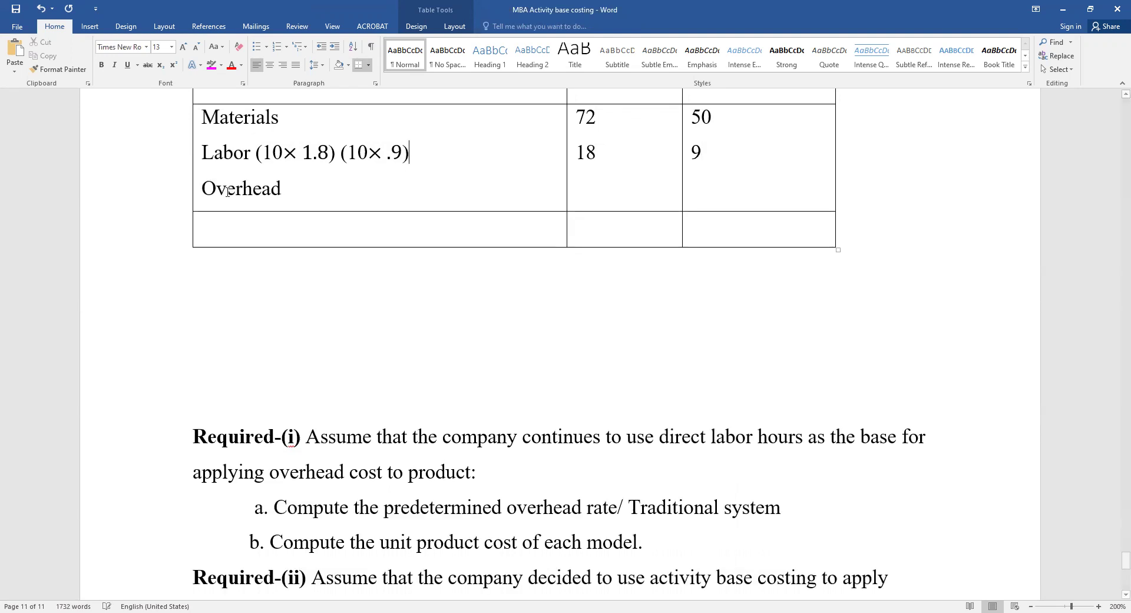
pyautogui.press('Down')
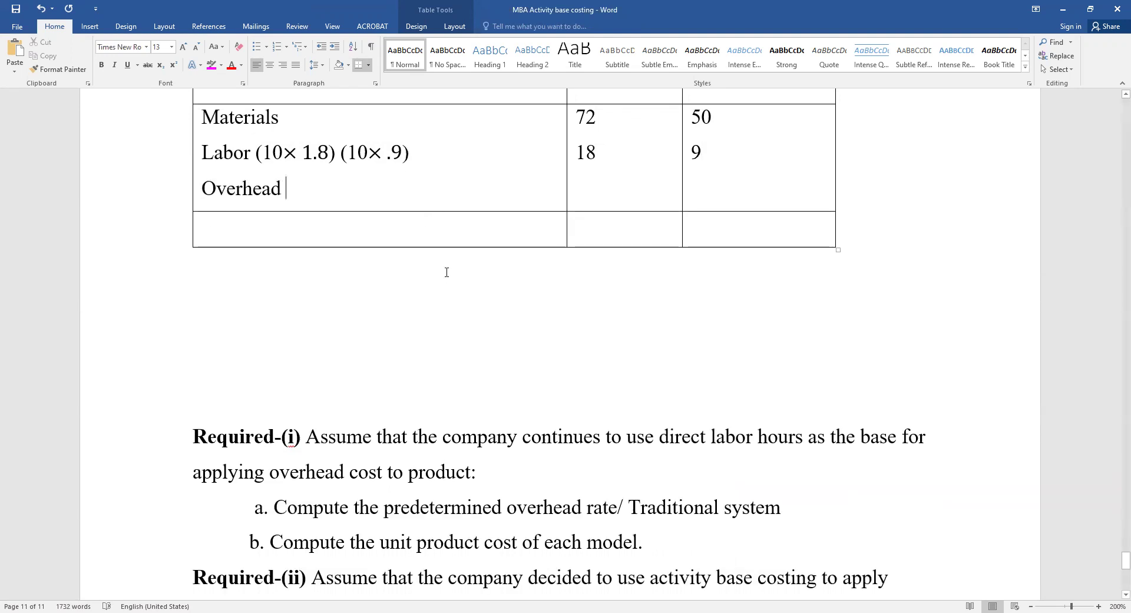
# Confirm the overhead rate of 25, then paste the labor equations after Overhead
pyautogui.scroll(10, 458, 283)
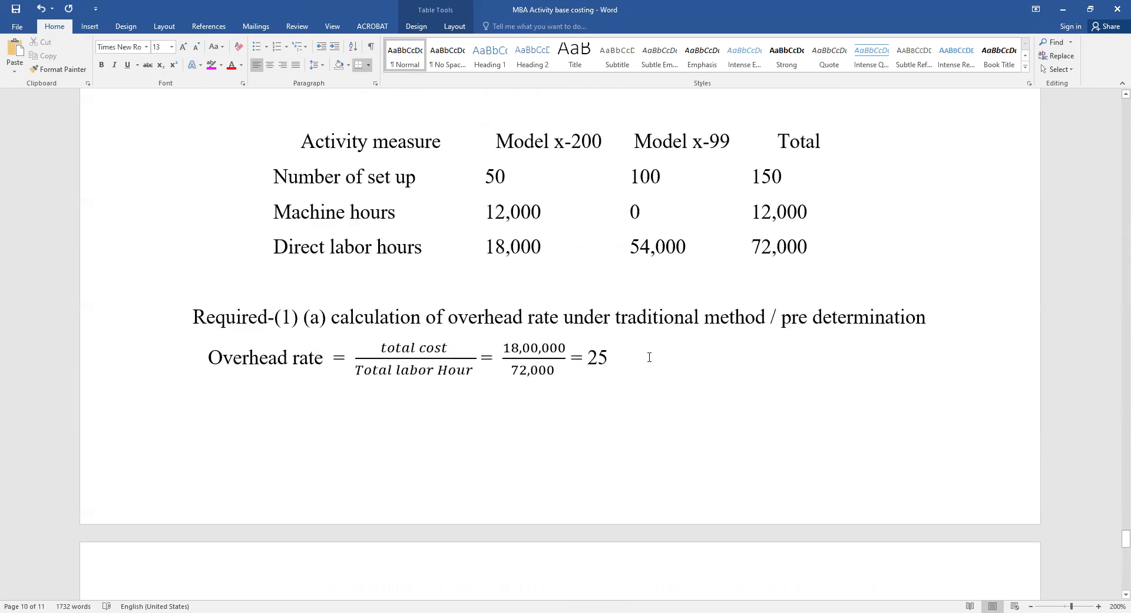
pyautogui.click(650, 358)
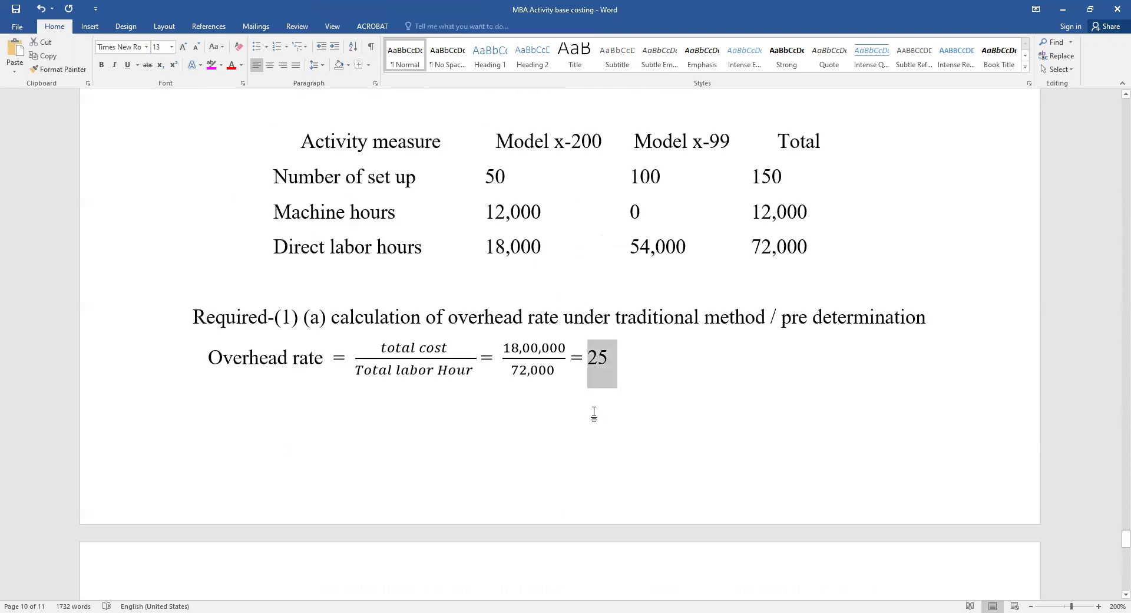
pyautogui.scroll(-2, 467, 382)
pyautogui.scroll(-2, 467, 382)
pyautogui.moveTo(256, 437); pyautogui.dragTo(418, 427)
pyautogui.click(339, 465)
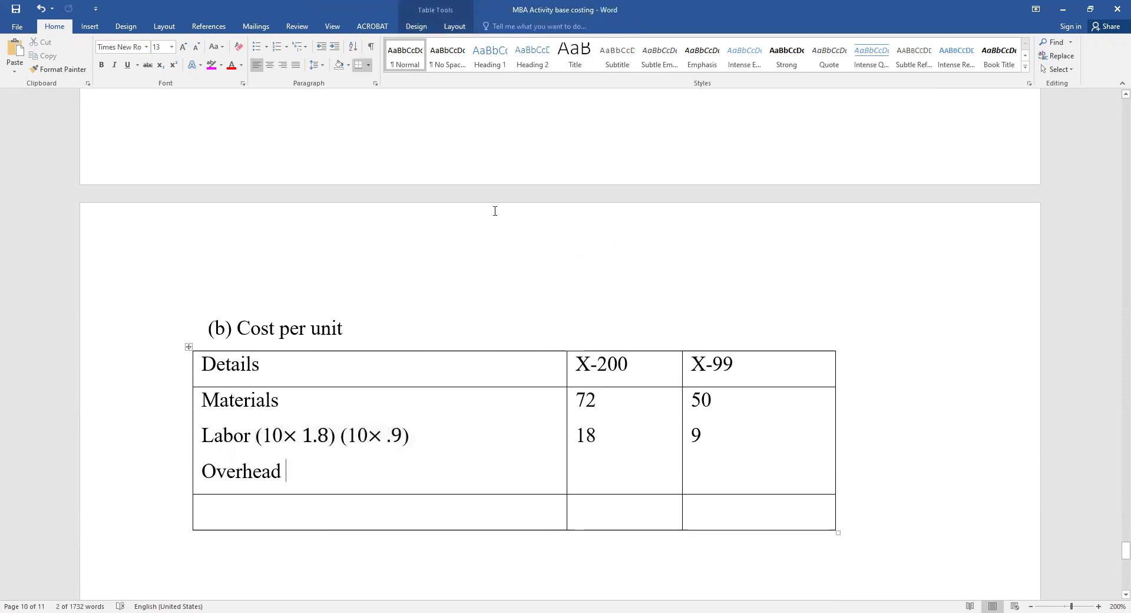
pyautogui.scroll(2, 498, 157)
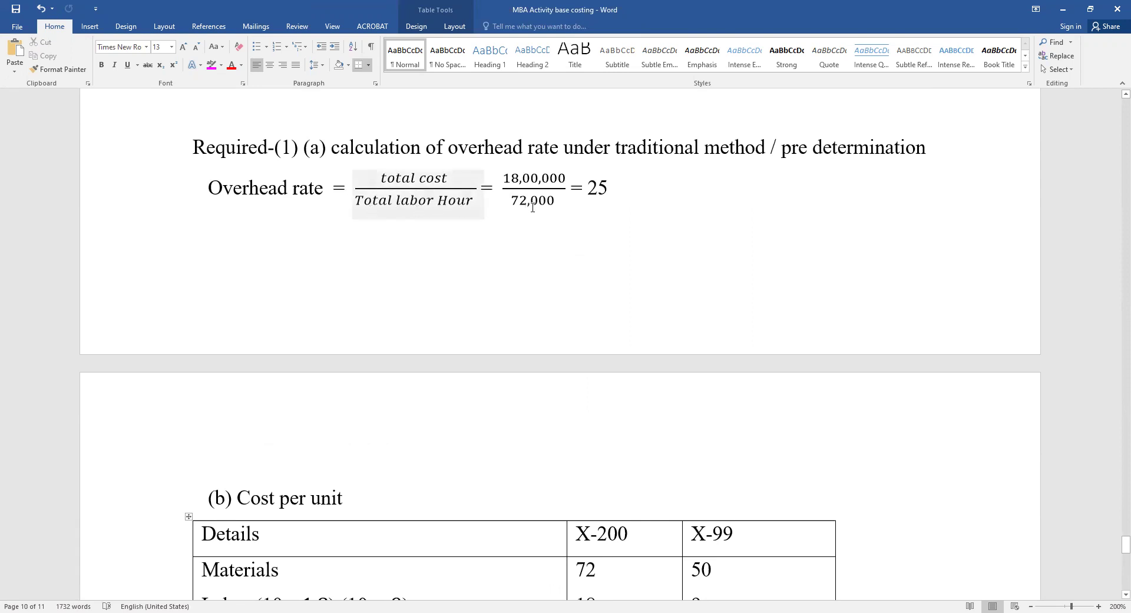
pyautogui.scroll(-5, 439, 290)
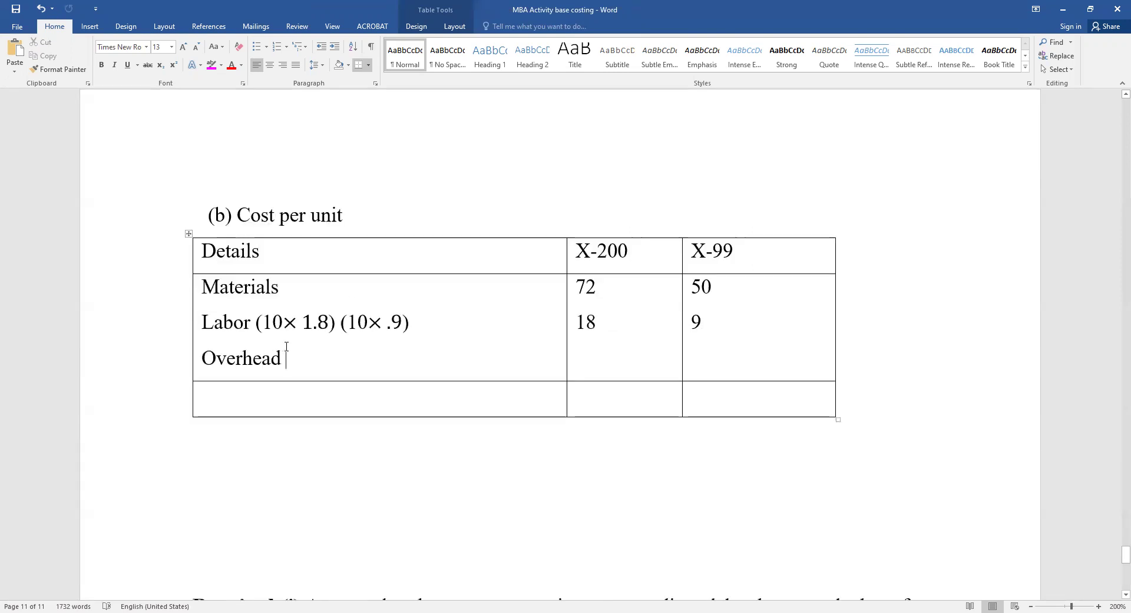
pyautogui.hotkey('ctrl', 'v')
# Change the rate from 10 to 25 in both pasted equations, giving (25× 1.8) (25× .9)
pyautogui.click(303, 357)
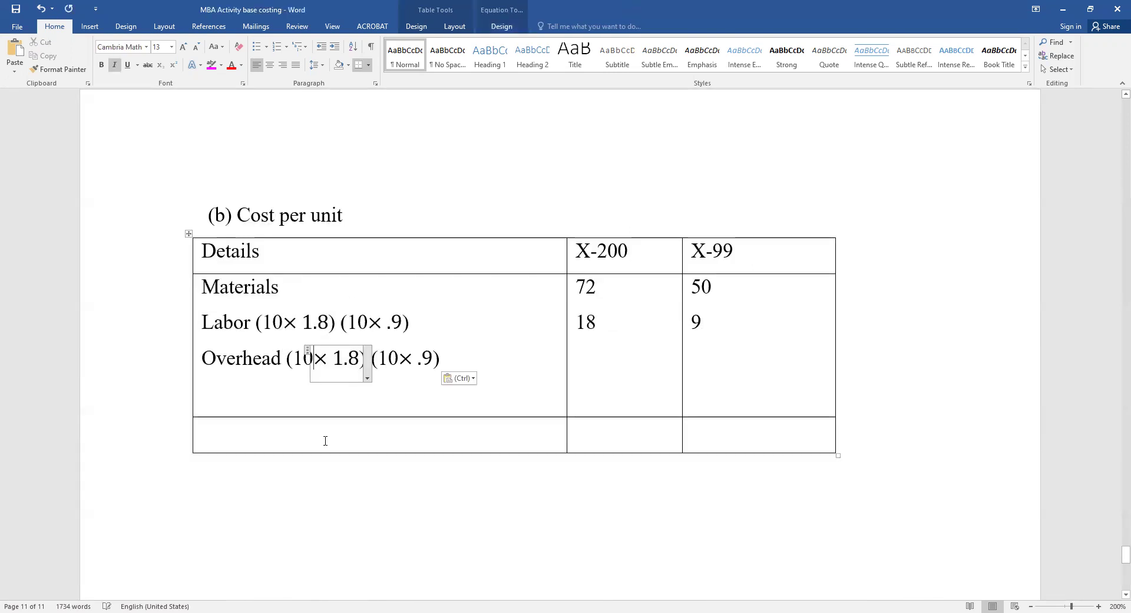
pyautogui.press('BackSpace')
pyautogui.press('BackSpace')
pyautogui.write('25')
pyautogui.click(396, 358)
pyautogui.press('BackSpace')
pyautogui.press('BackSpace')
pyautogui.write('25')
# Enter overhead costs 45 for X-200 and 22.5 for X-99
pyautogui.click(636, 328)
pyautogui.press('Return')
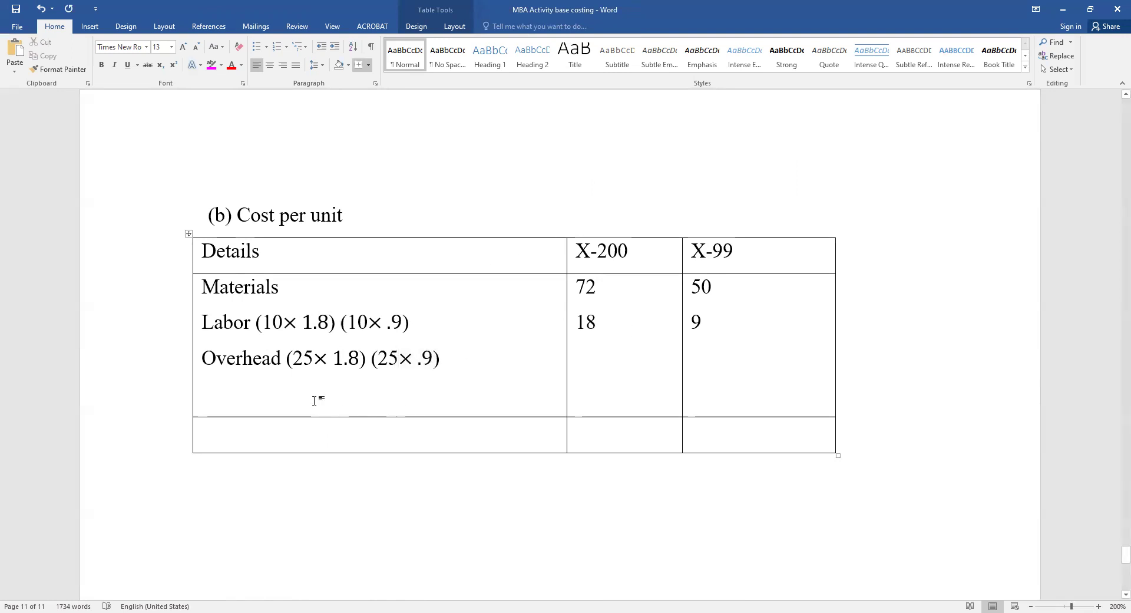
pyautogui.press('BackSpace')
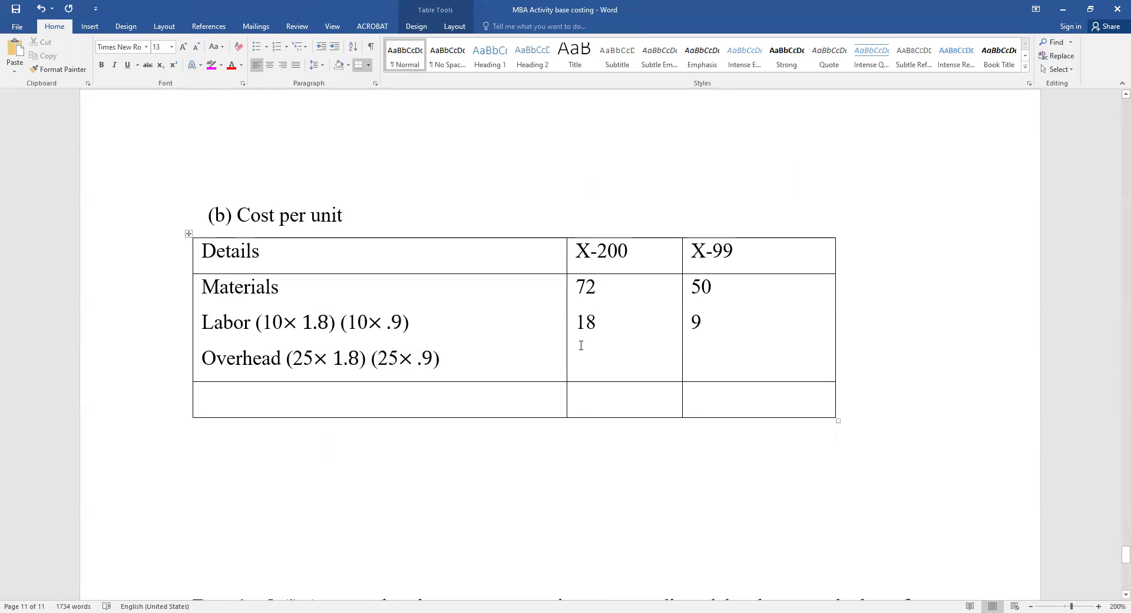
pyautogui.click(623, 359)
pyautogui.write('45')
pyautogui.click(692, 357)
pyautogui.write('22.5')
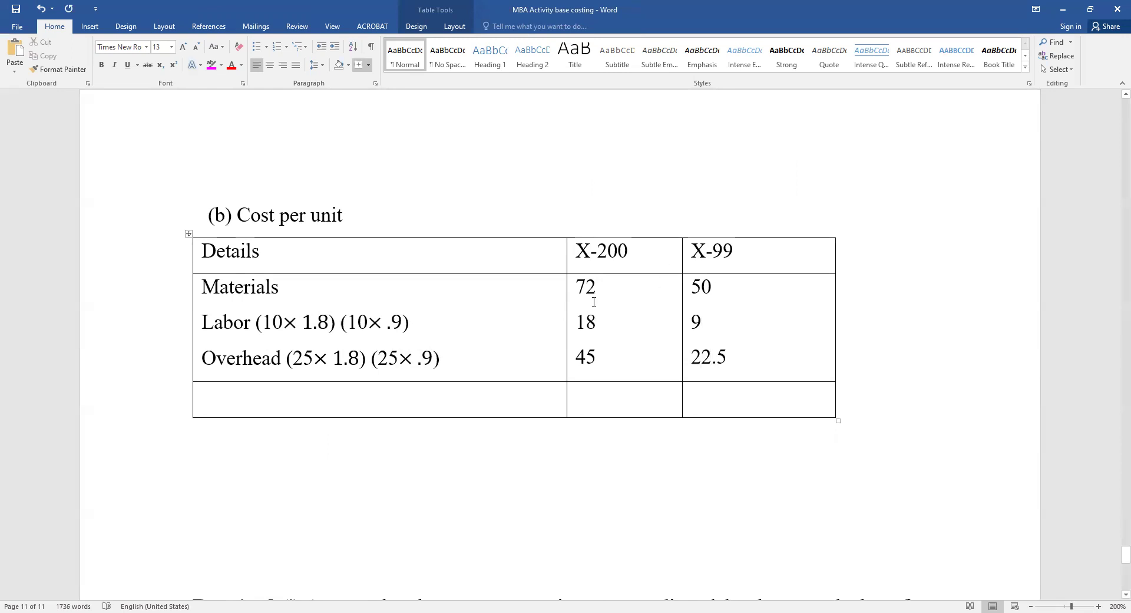